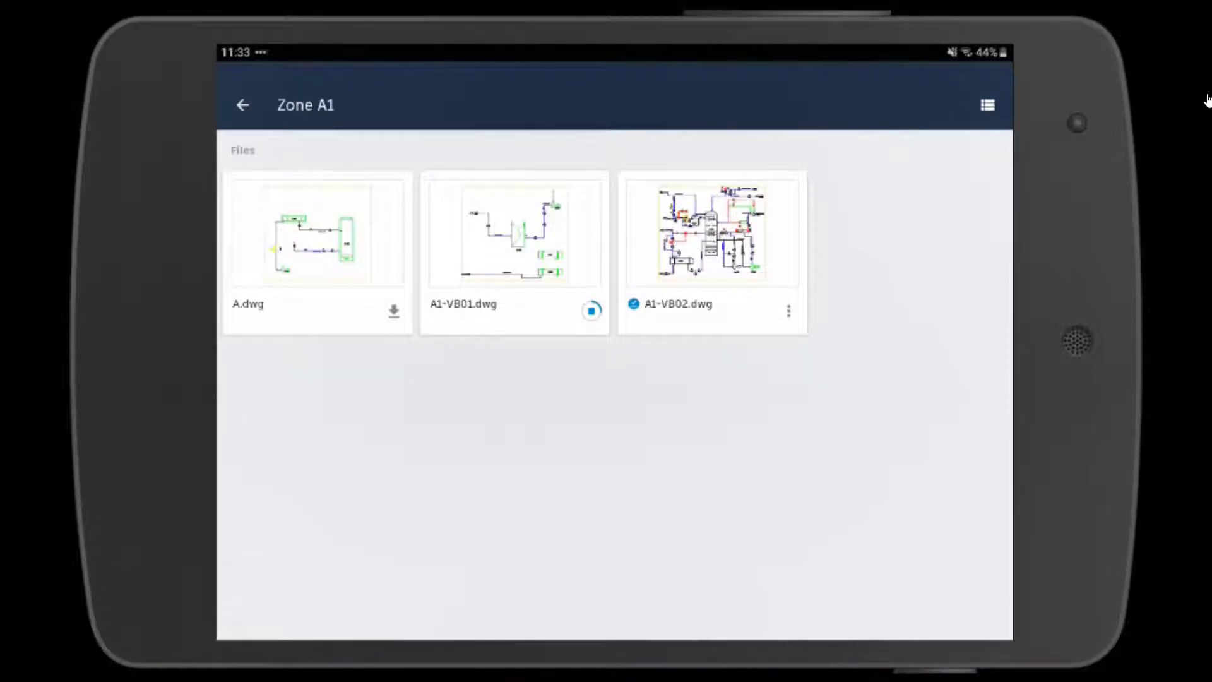
Step: Open A1-VB02.dwg from the Zone A1 files and place a new issue on hand valve GA-226
click(717, 240)
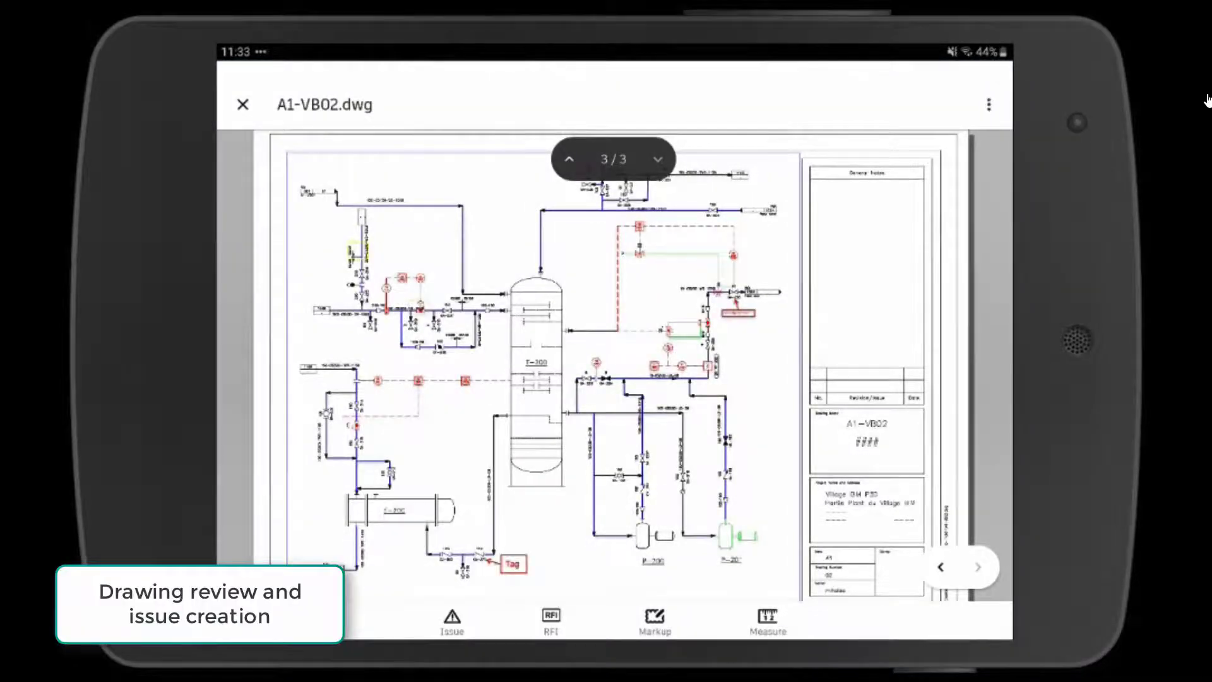
scroll(758, 281, up, 5)
scroll(724, 259, up, 4)
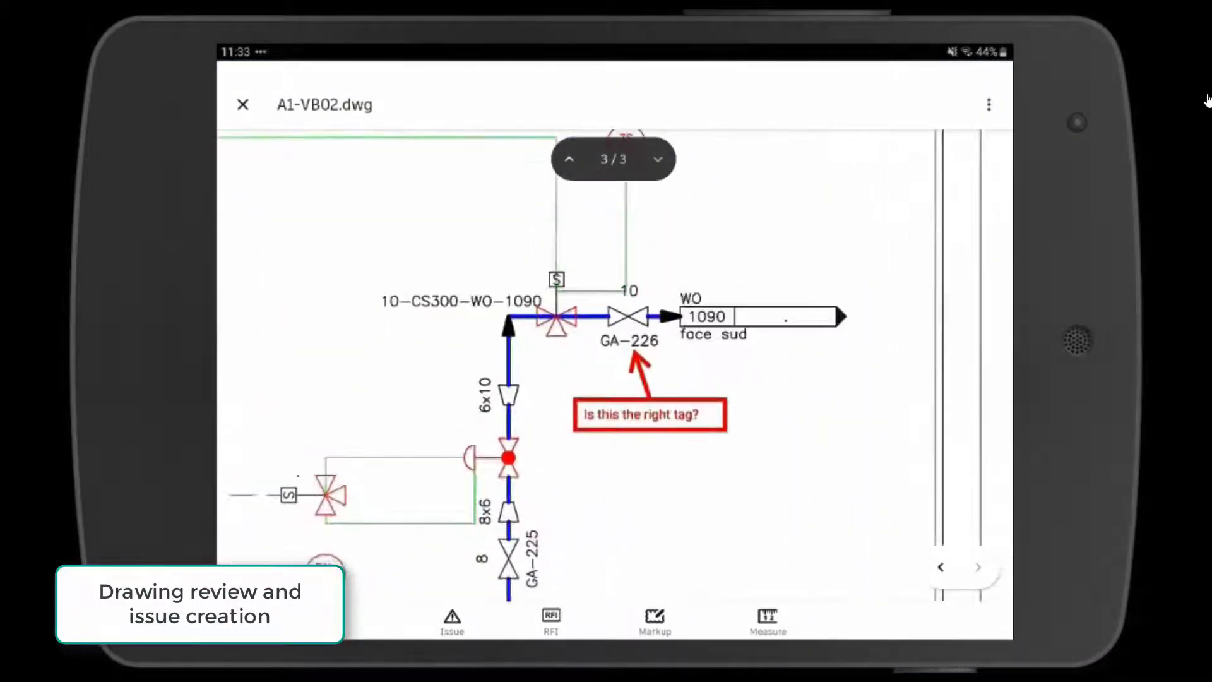
click(452, 622)
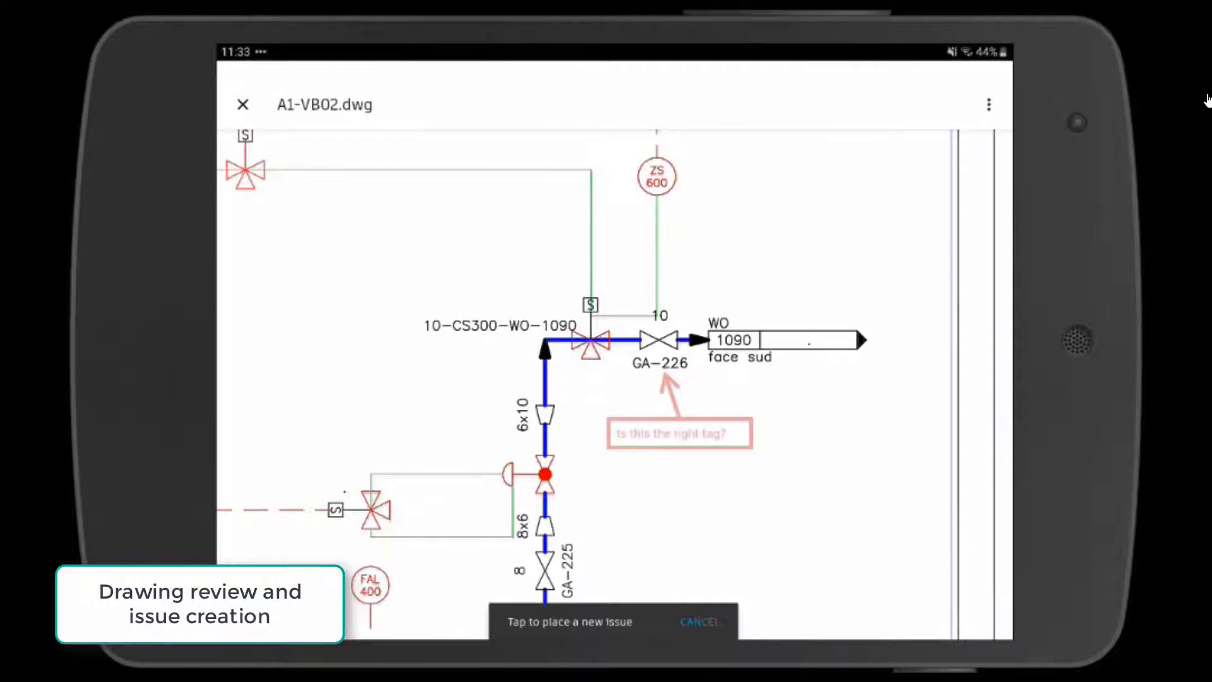
click(643, 335)
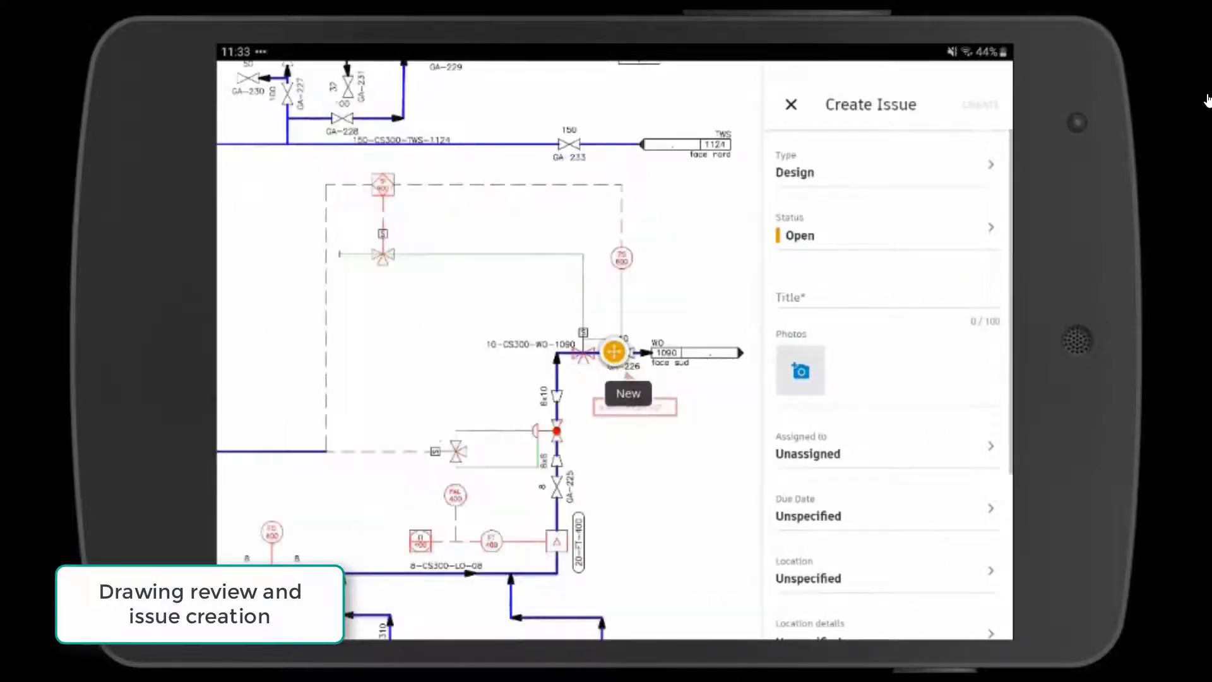
Step: Title the new issue "Tag update" and assign it to the team member from GC 1
click(887, 298)
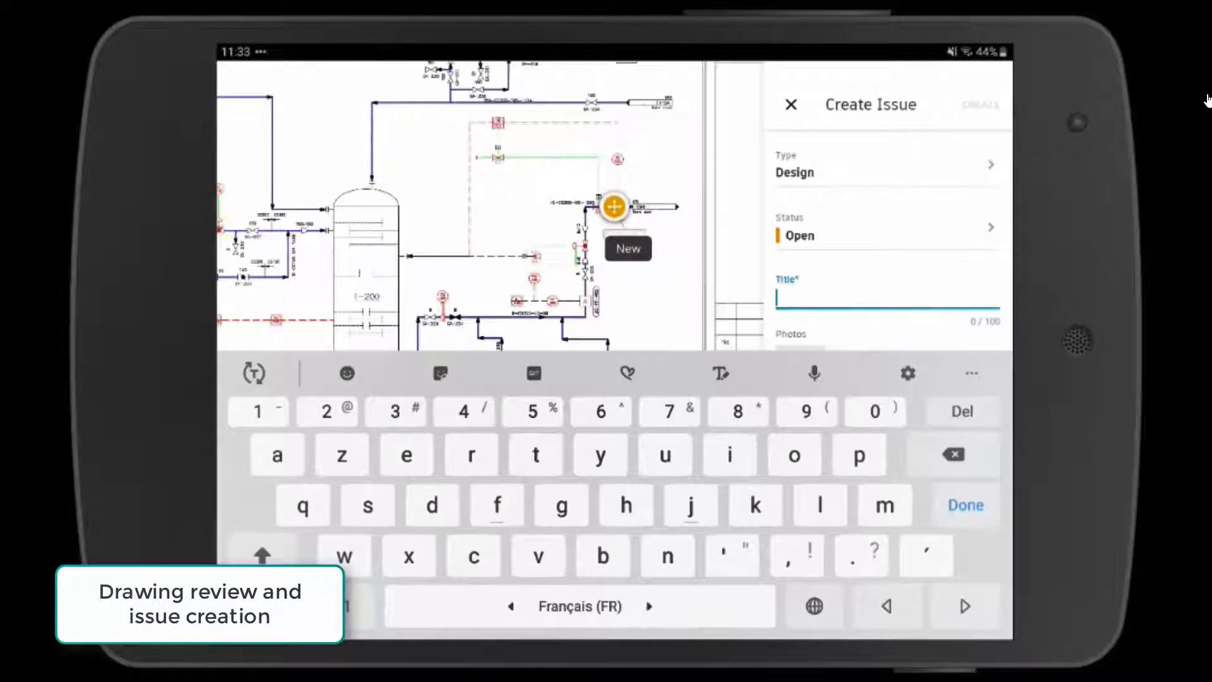
text(Tag )
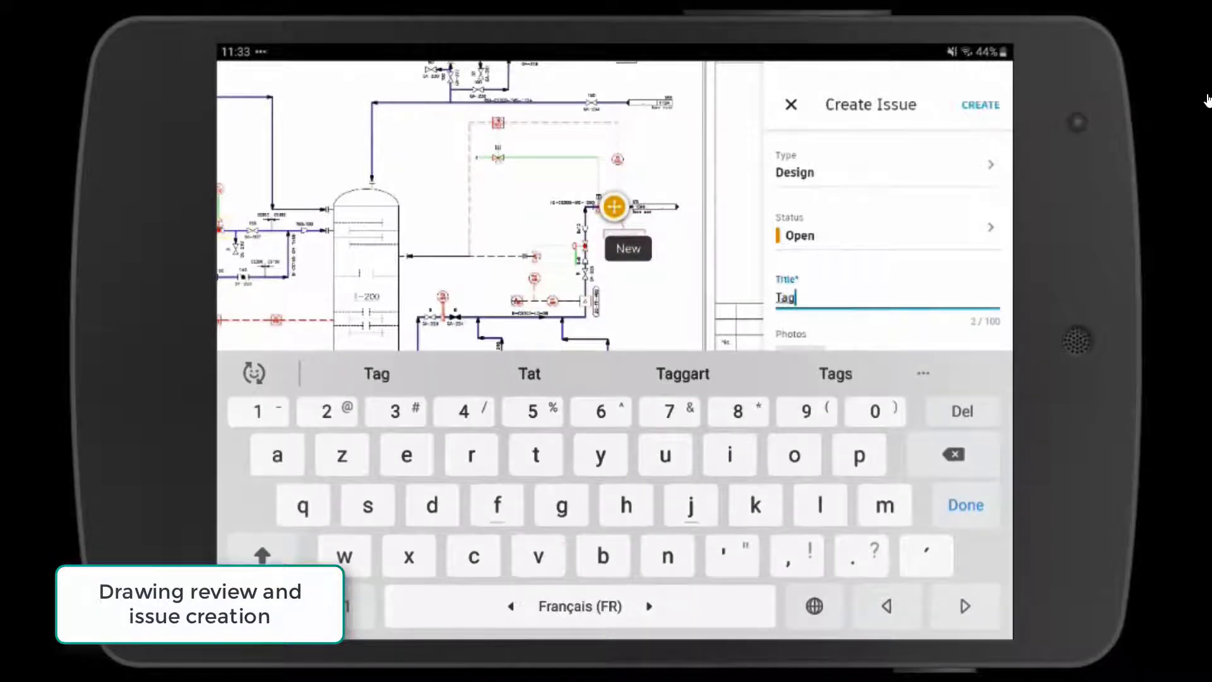
text(update)
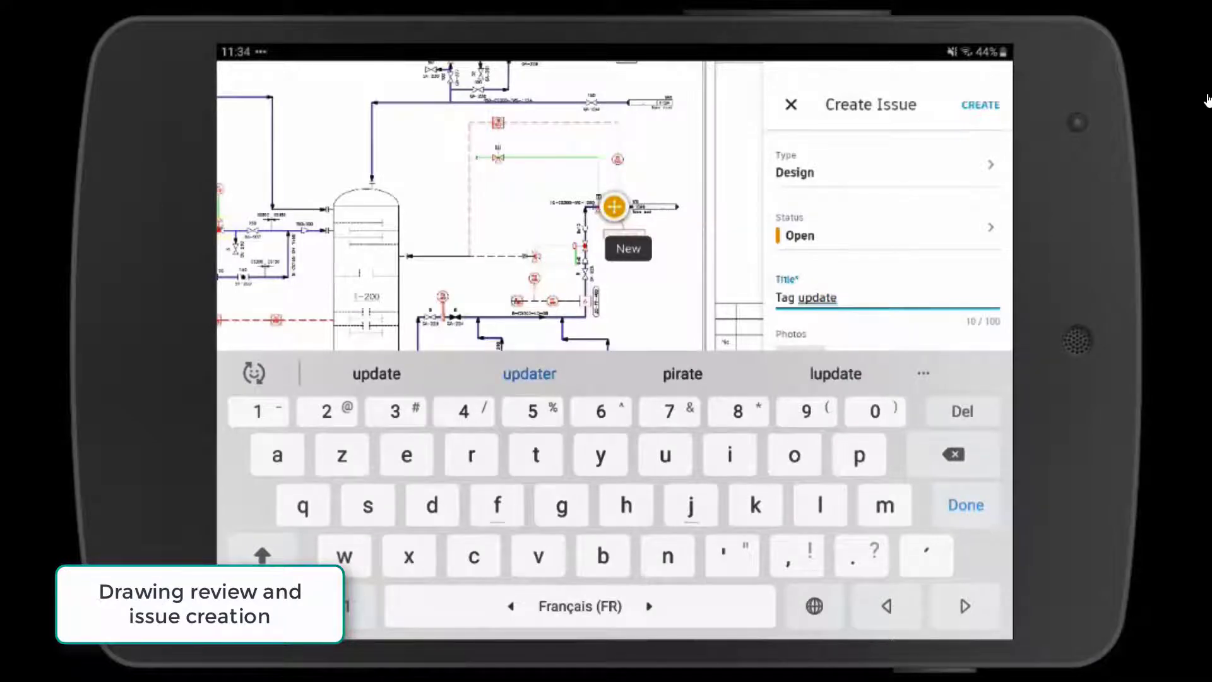
scroll(888, 239, down, 2)
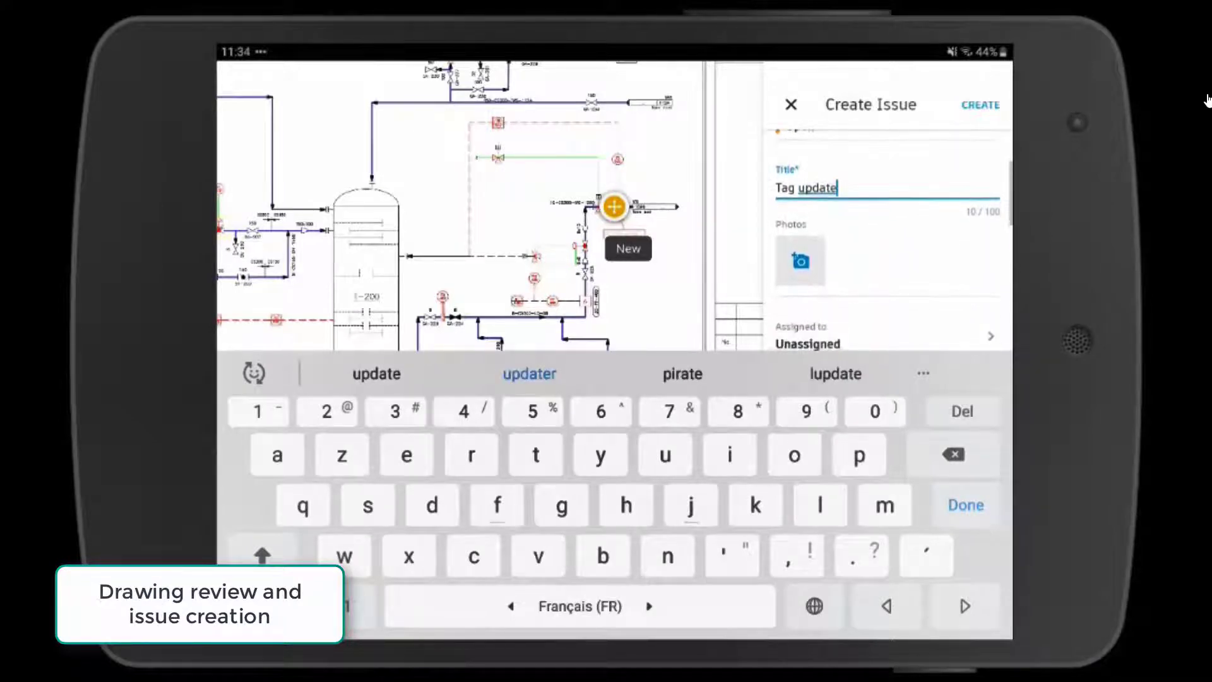
scroll(888, 240, down, 3)
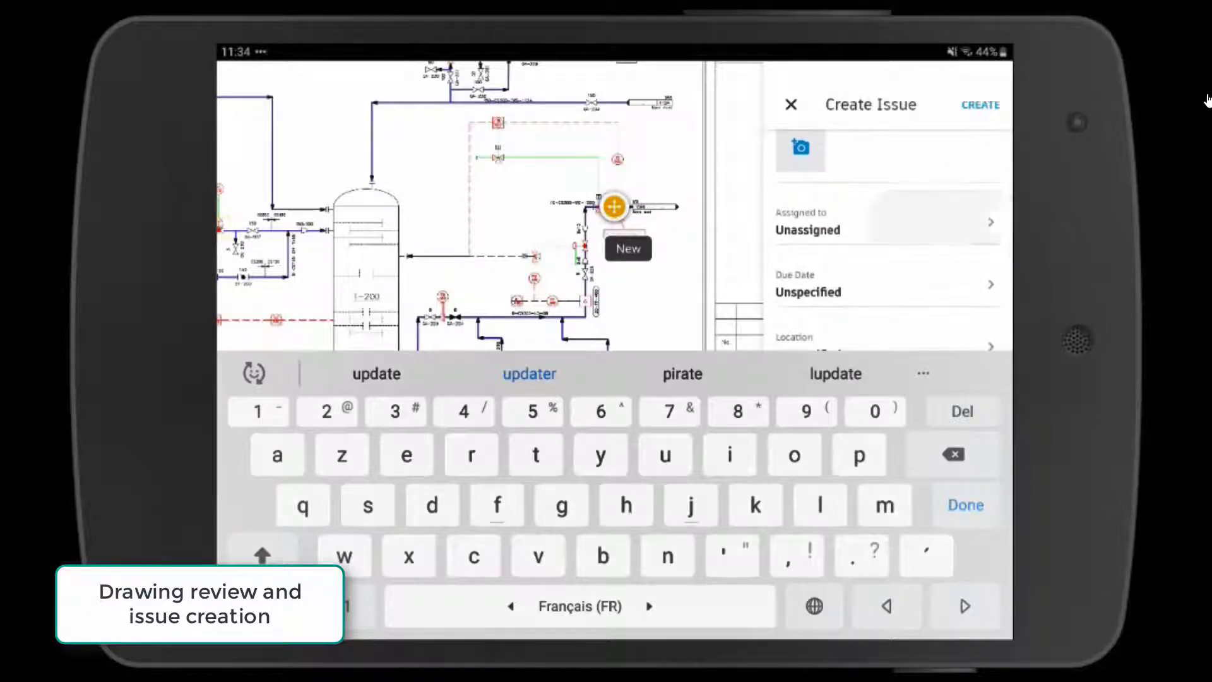
click(889, 222)
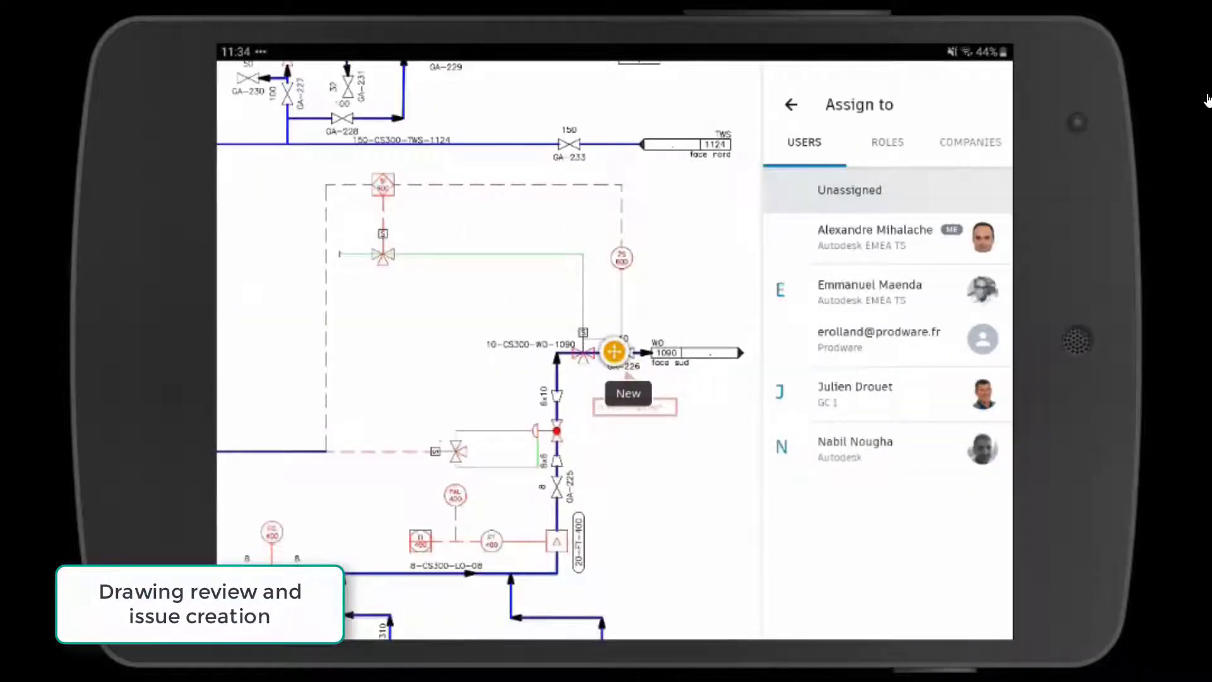
click(856, 393)
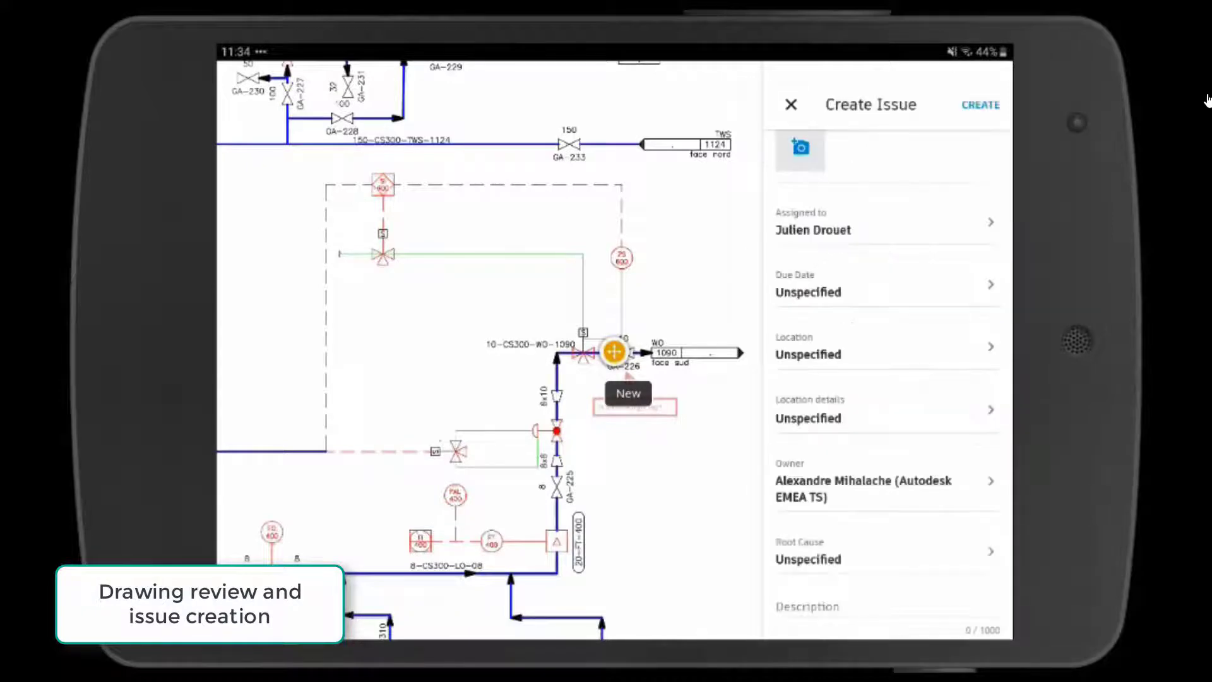
Step: Set the issue's due date to Wednesday, May 13 and its root cause to Design Coordination
click(884, 284)
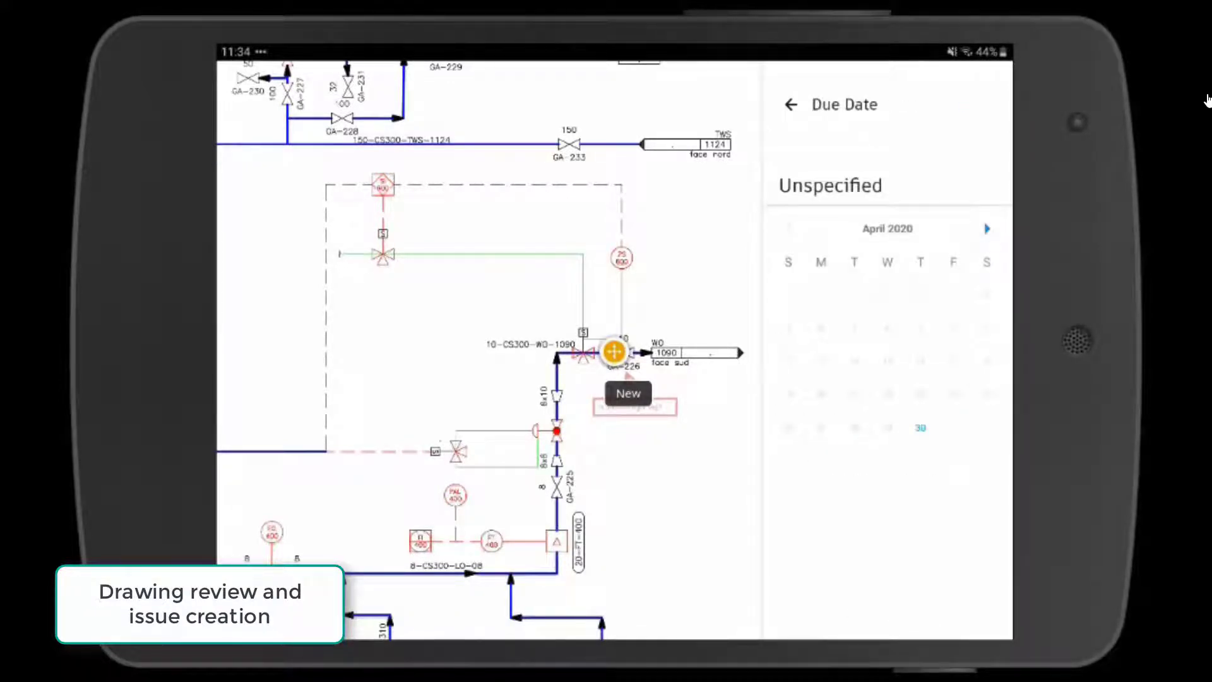
click(987, 229)
click(887, 359)
scroll(888, 385, down, 1)
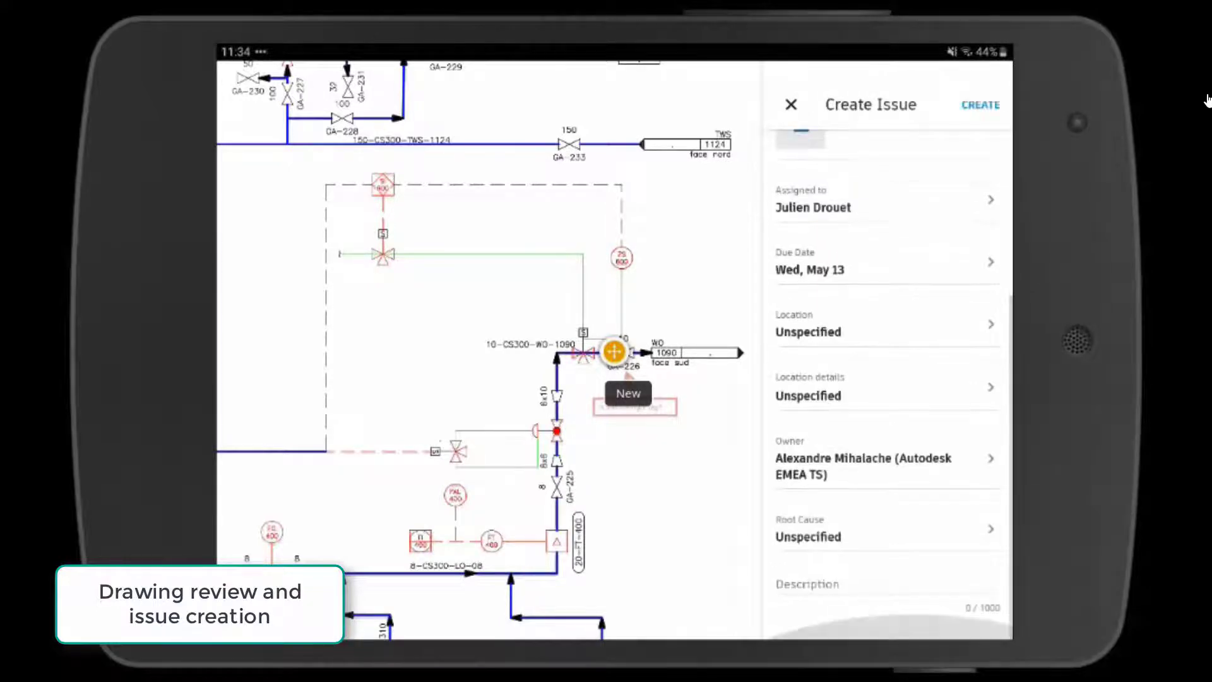
click(916, 530)
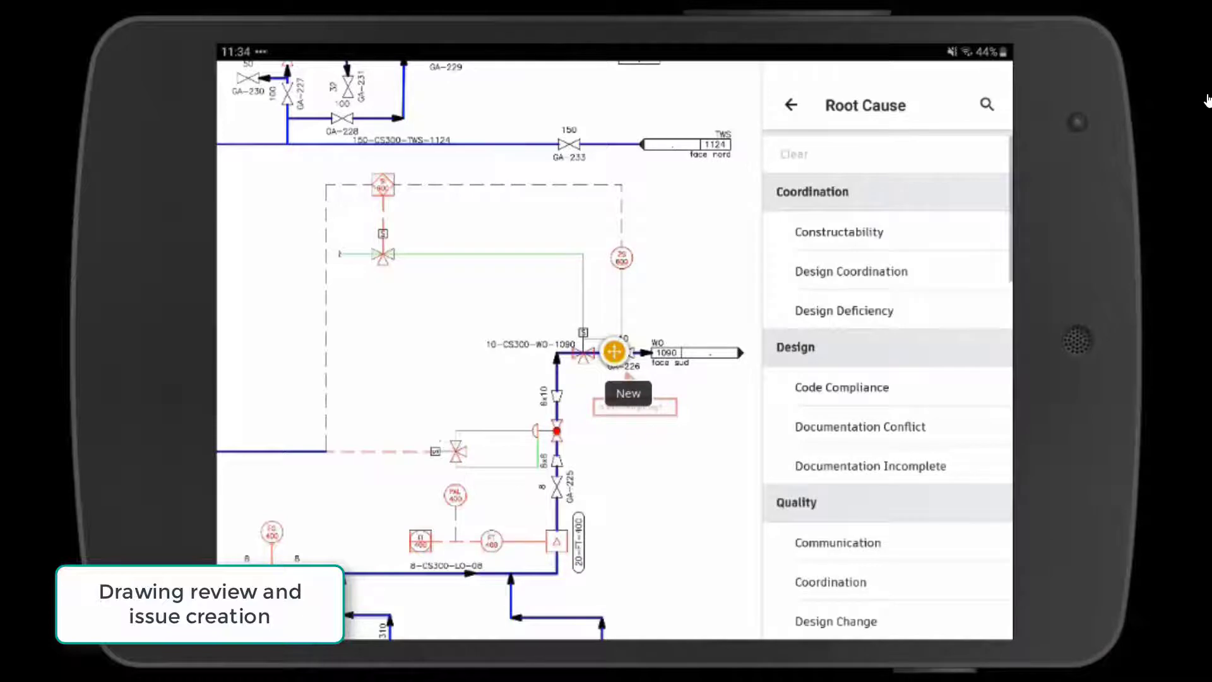
click(851, 271)
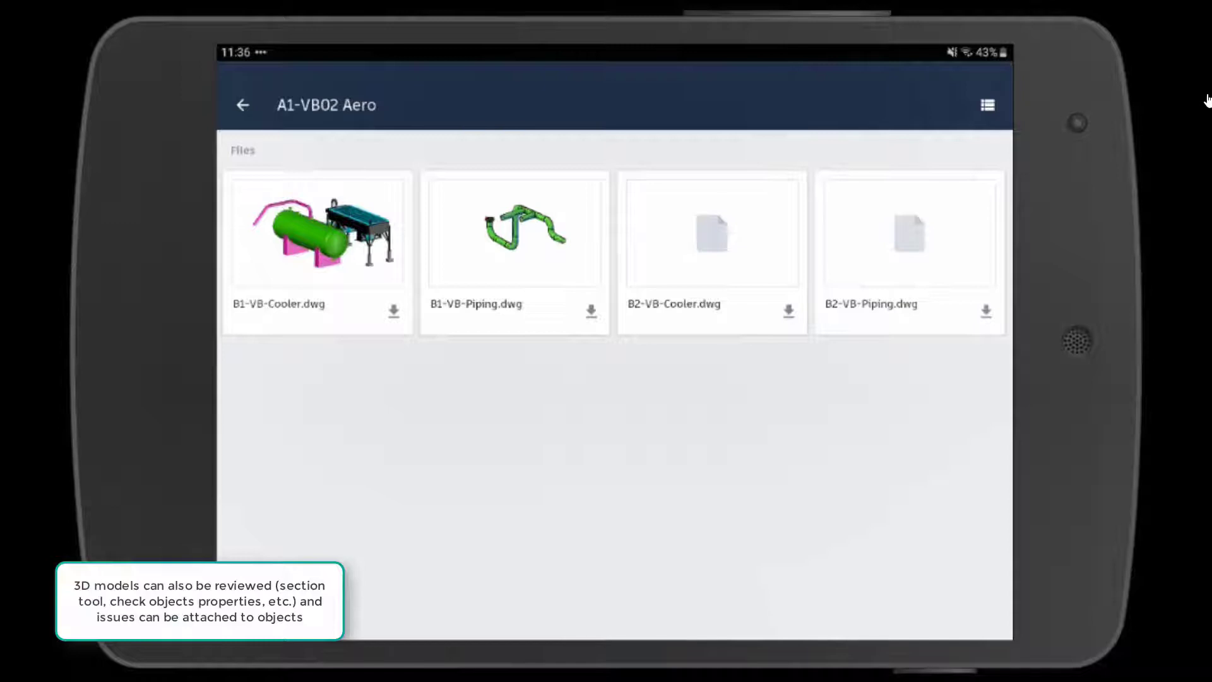
Step: Open the 3D model B1-VB-Cooler.dwg from the A1-VB02 Aero folder
click(318, 234)
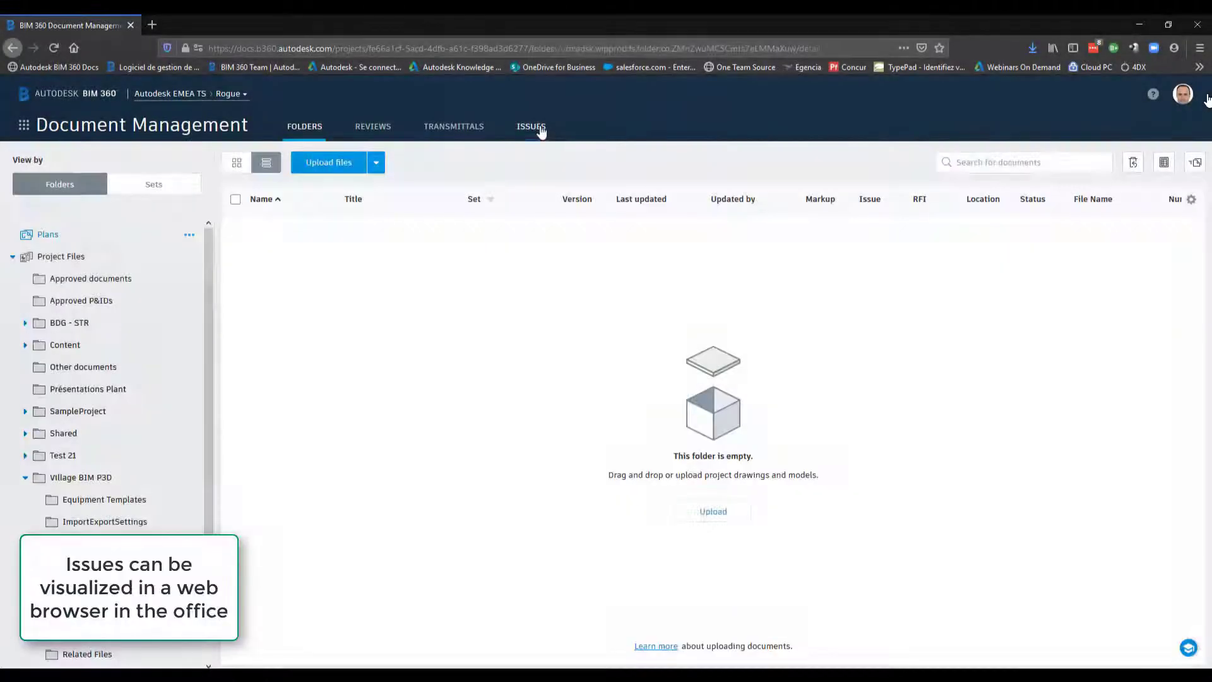
Step: In BIM 360 in the web browser, clear the project issue list's filter and open the A1-VB02.dwg drawing linked to the Tag update issue
click(540, 128)
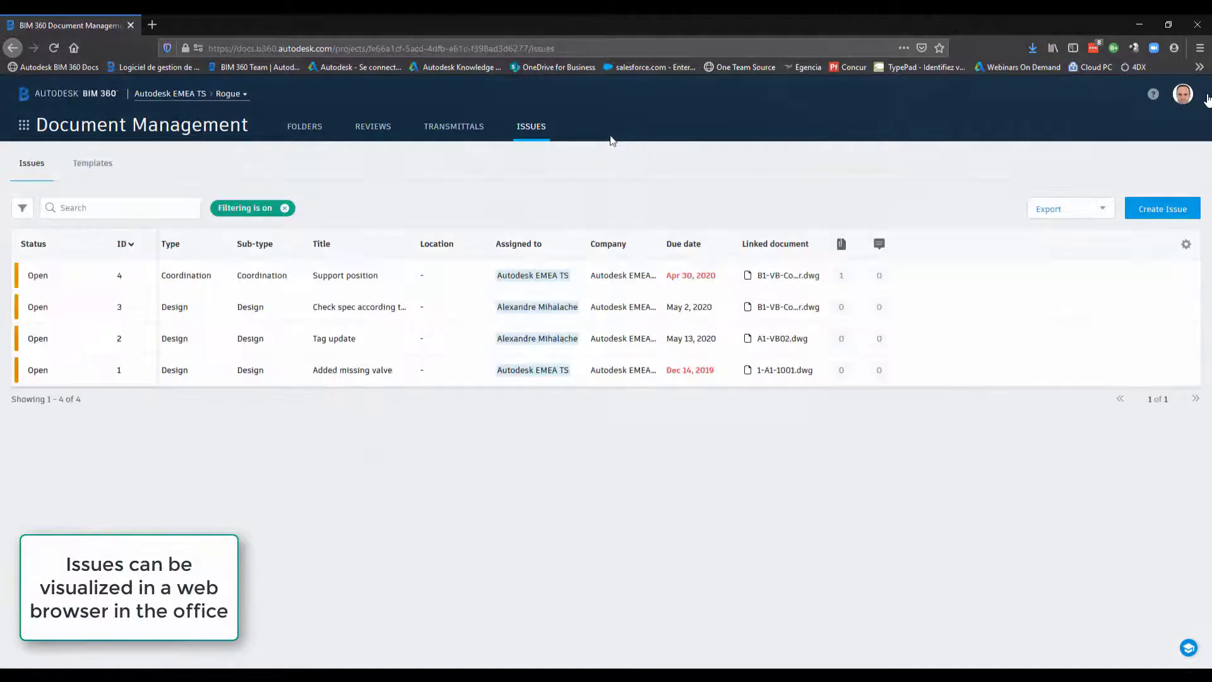
click(285, 207)
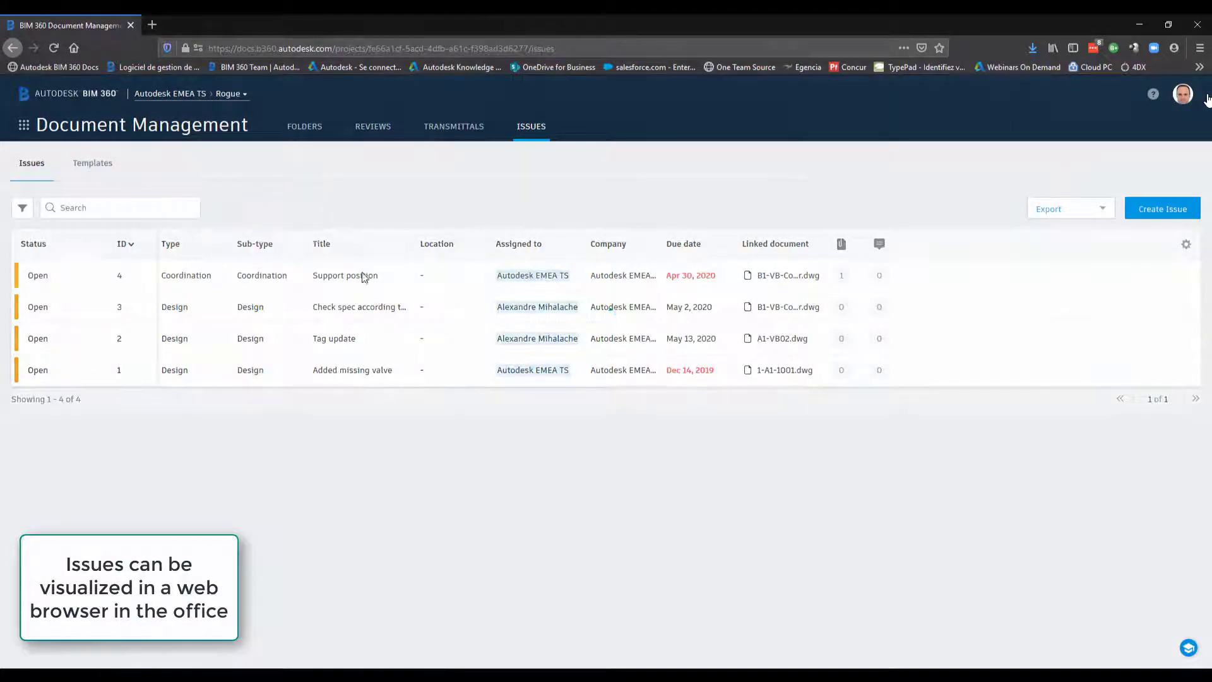
click(339, 333)
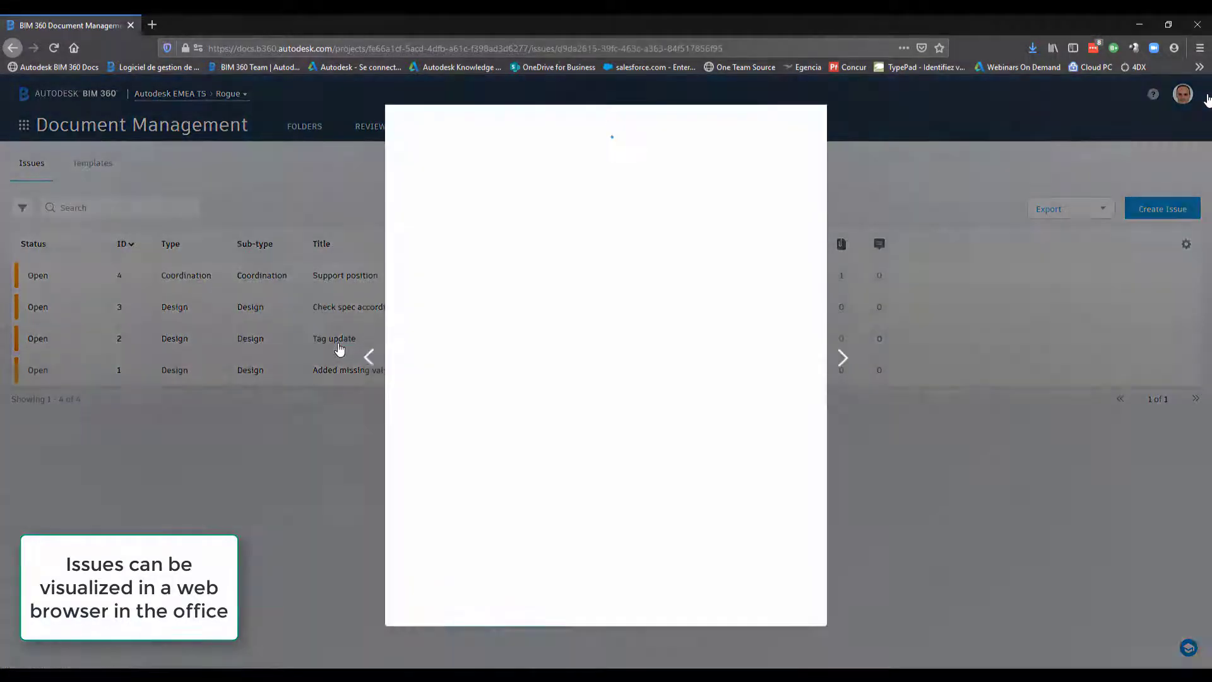
scroll(521, 386, down, 1)
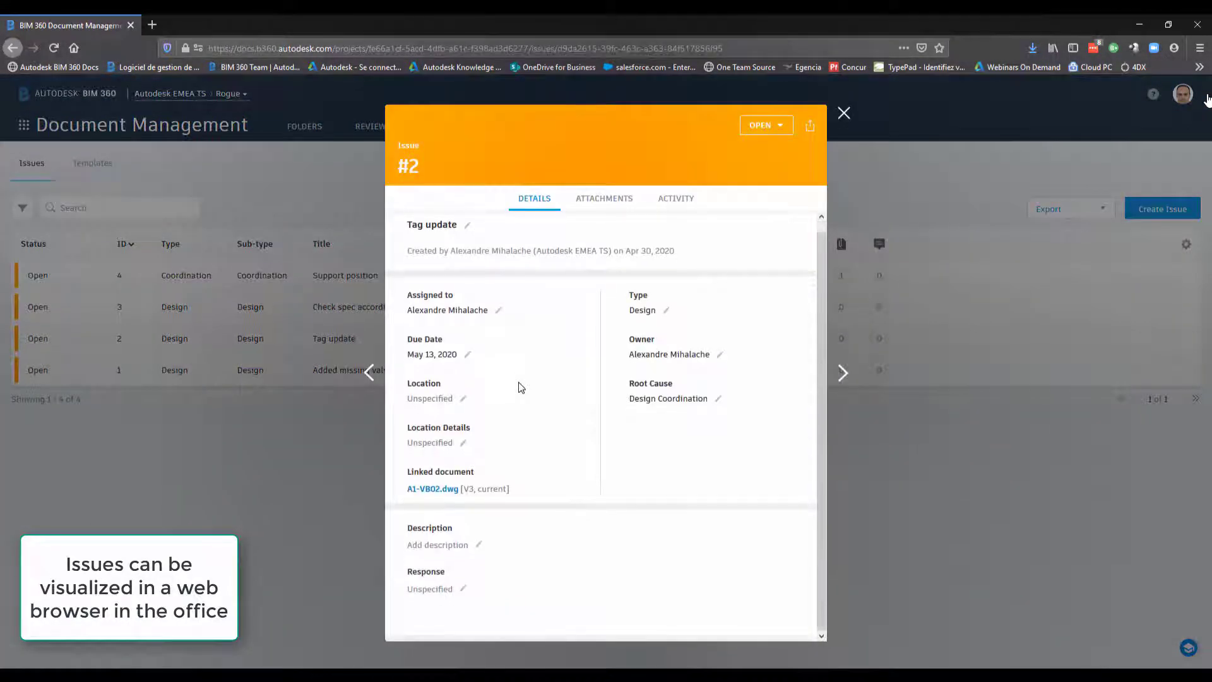
click(446, 490)
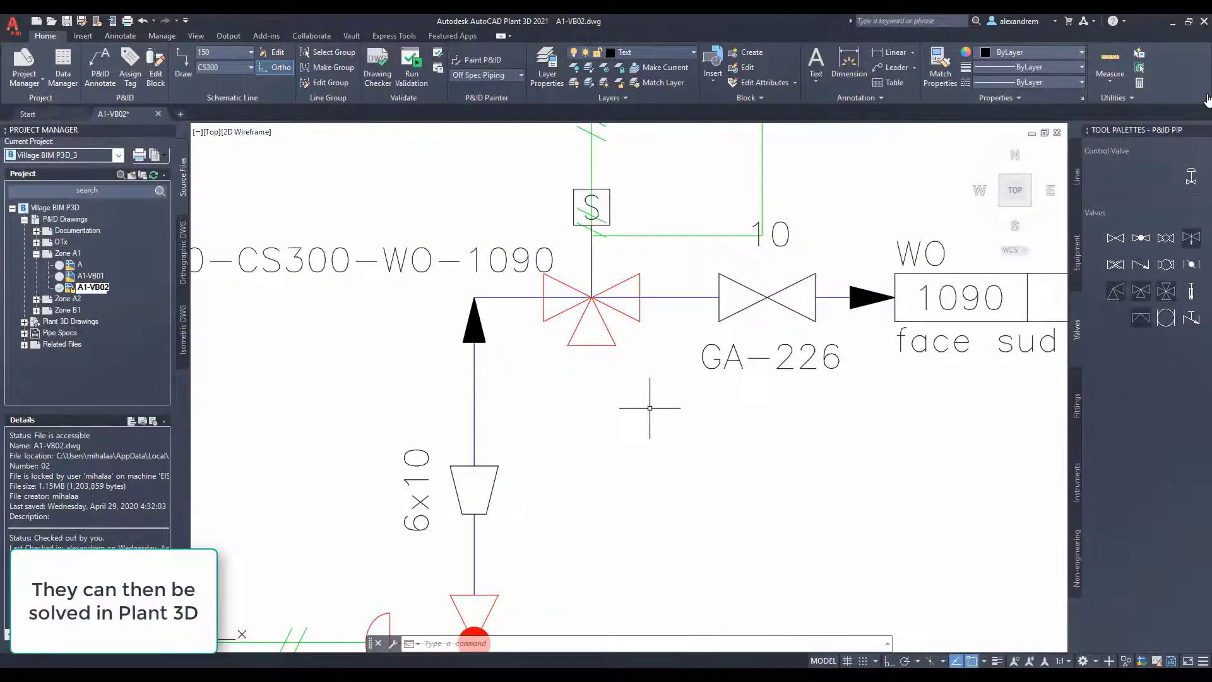
Step: In AutoCAD Plant 3D, assign number 168 to the tag of hand valve GA-226 in drawing A1-VB02
scroll(649, 408, down, 6)
scroll(732, 398, up, 4)
middle_drag(733, 395, 717, 447)
scroll(666, 419, up, 2)
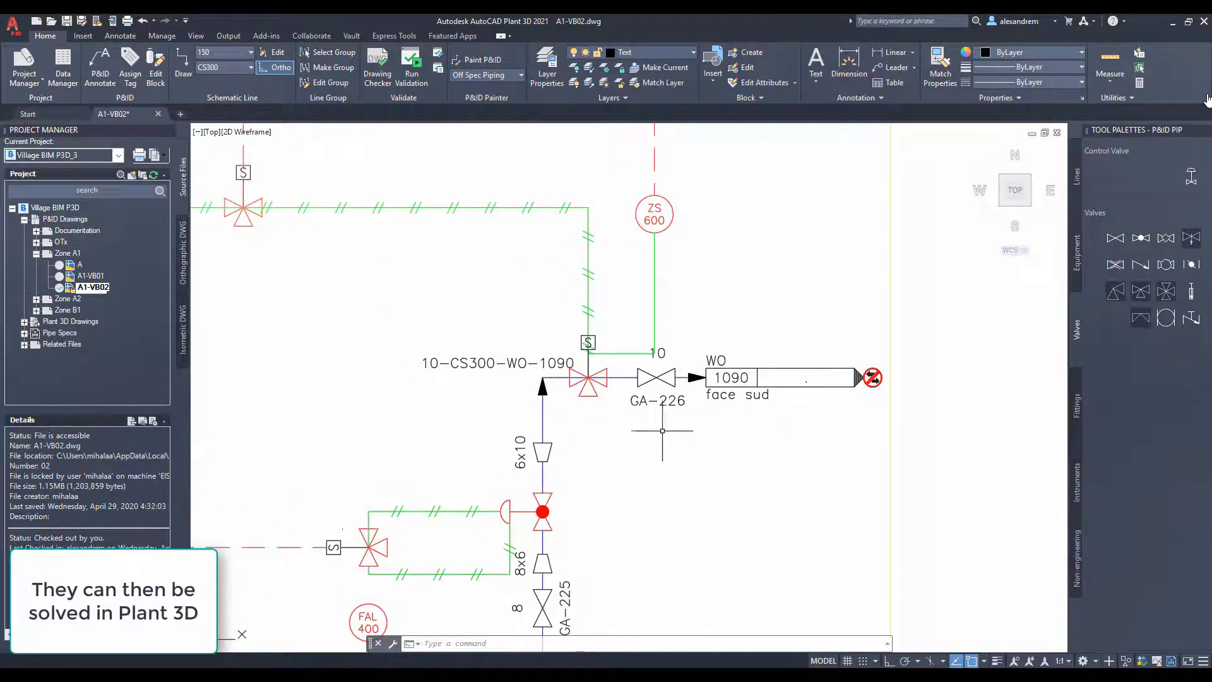
click(656, 348)
right_click(655, 349)
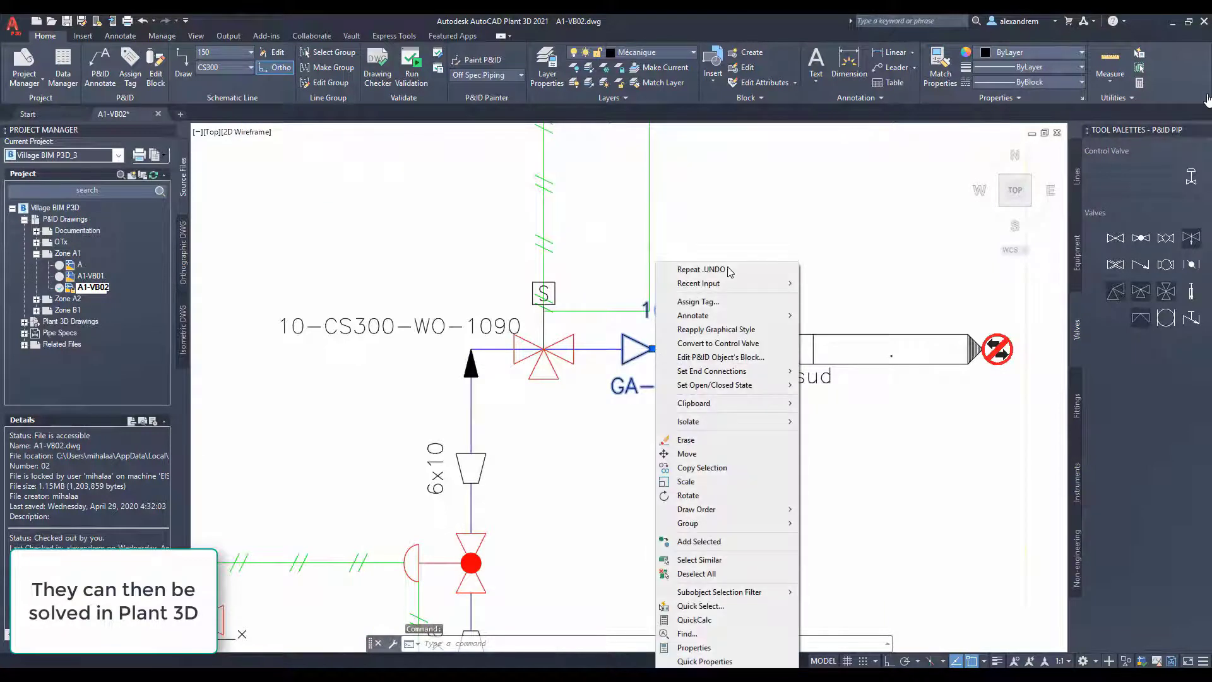
click(703, 301)
click(389, 212)
click(437, 210)
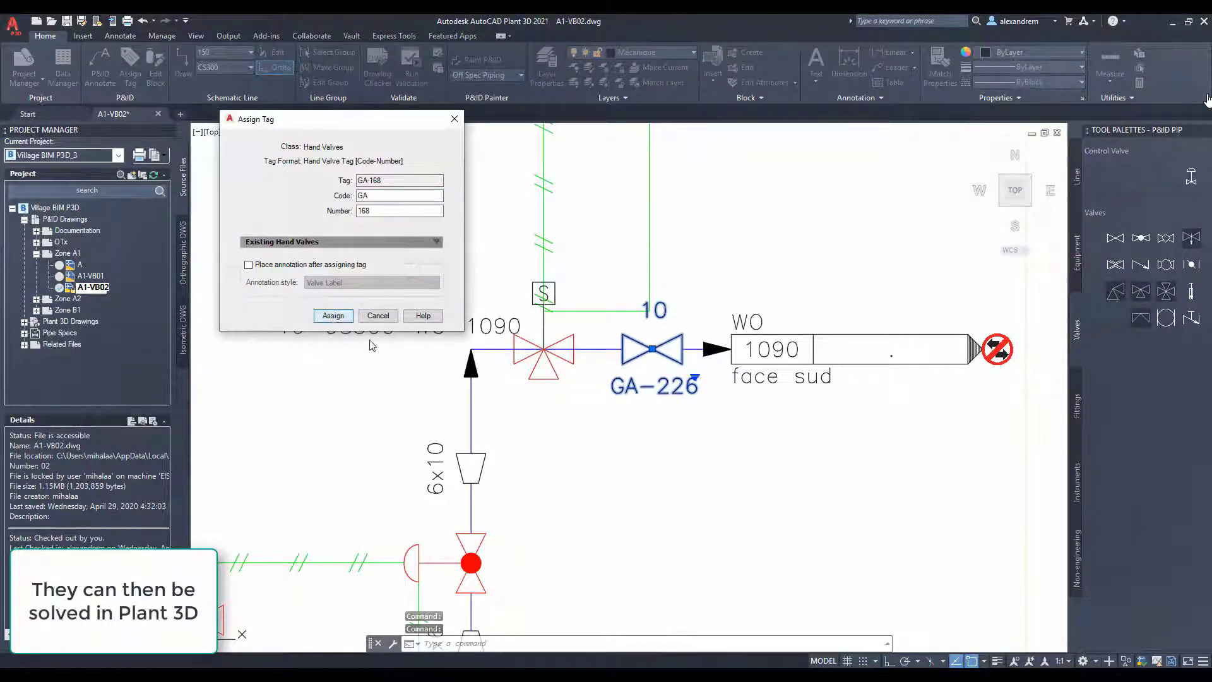
click(334, 317)
Step: Check in the A1-VB02 drawing with the version comment "Update valve tag 168"
right_click(81, 292)
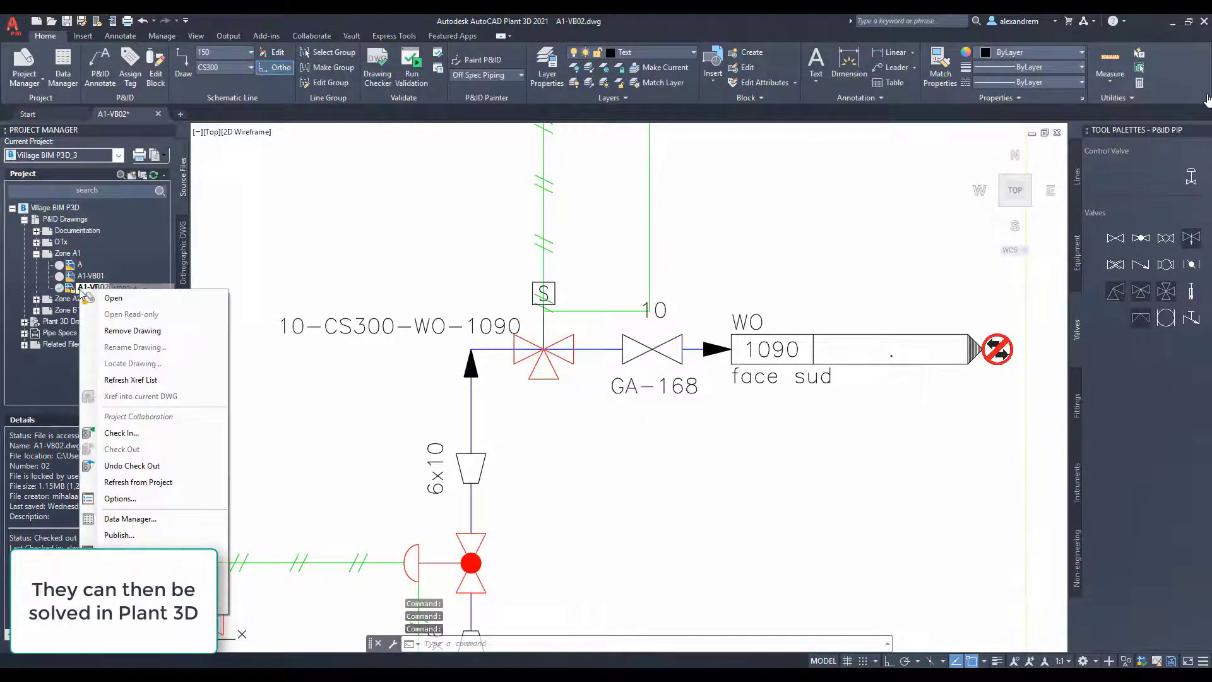
click(134, 441)
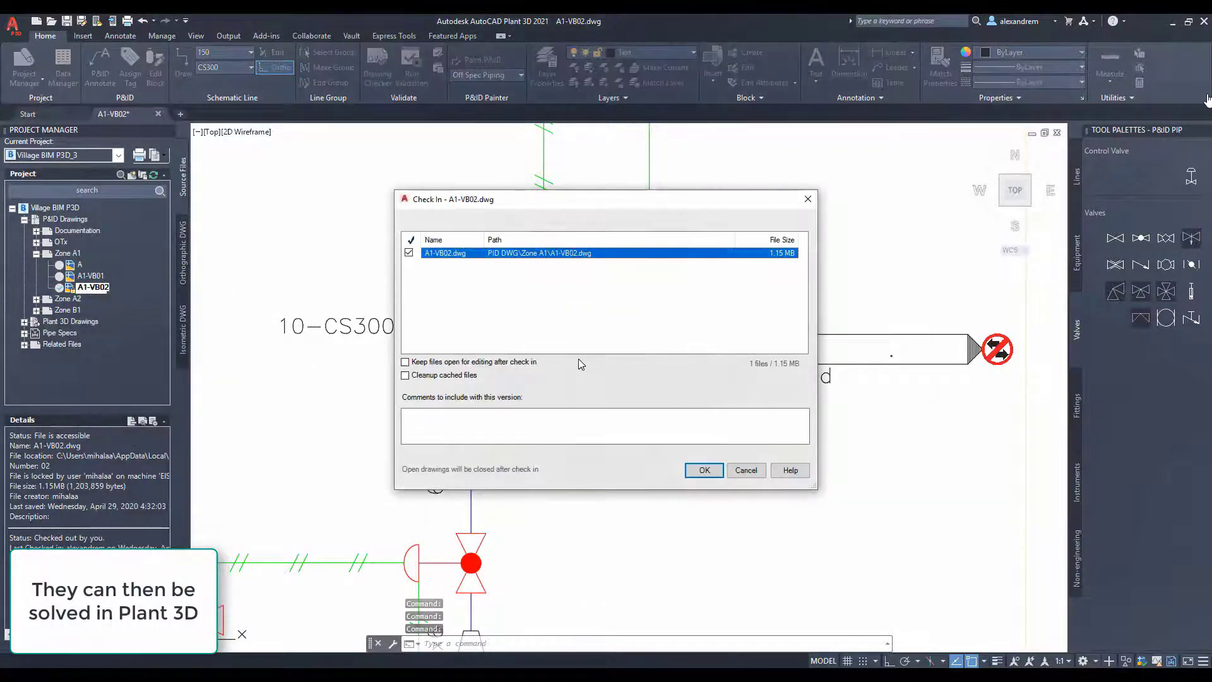
click(553, 425)
text(Update valve tag)
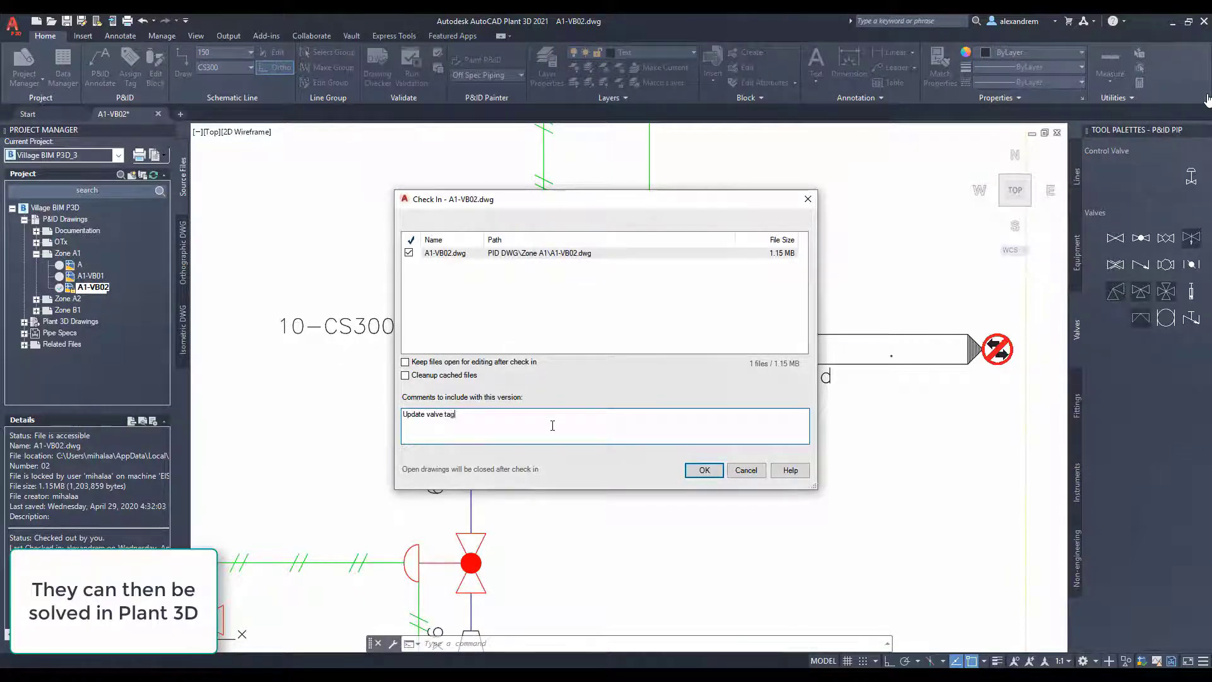
mouse_move(702, 211)
mouse_down()
mouse_move(473, 171)
mouse_move(540, 197)
mouse_up()
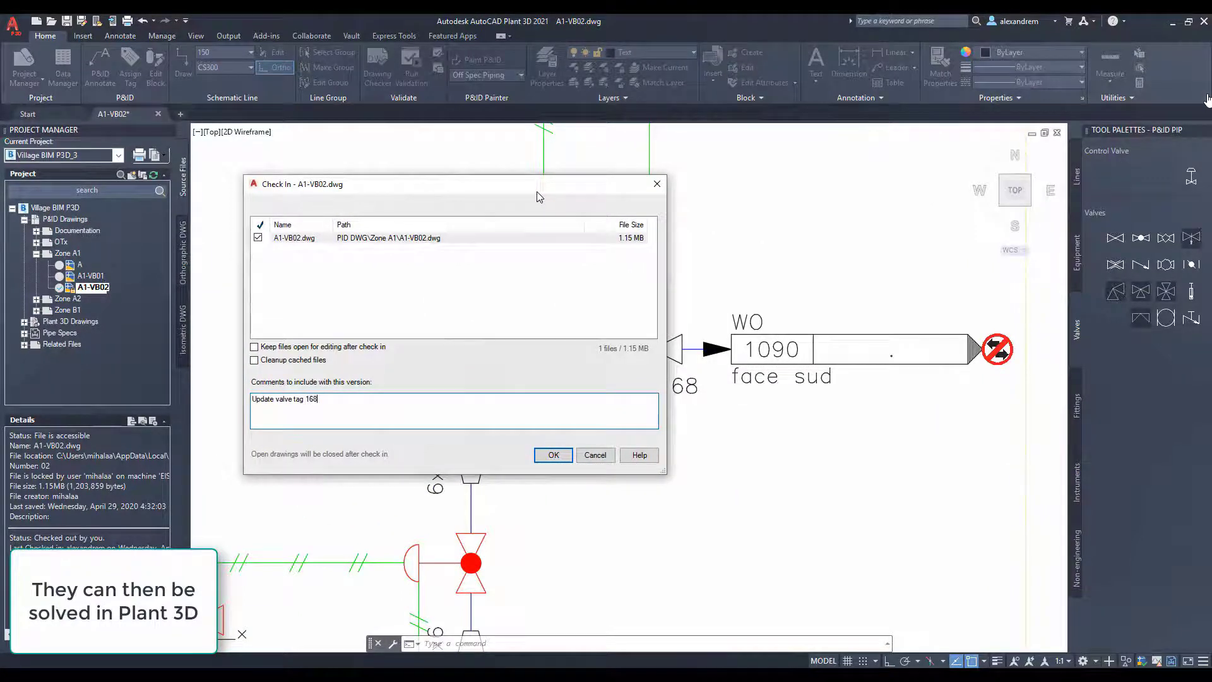
click(554, 455)
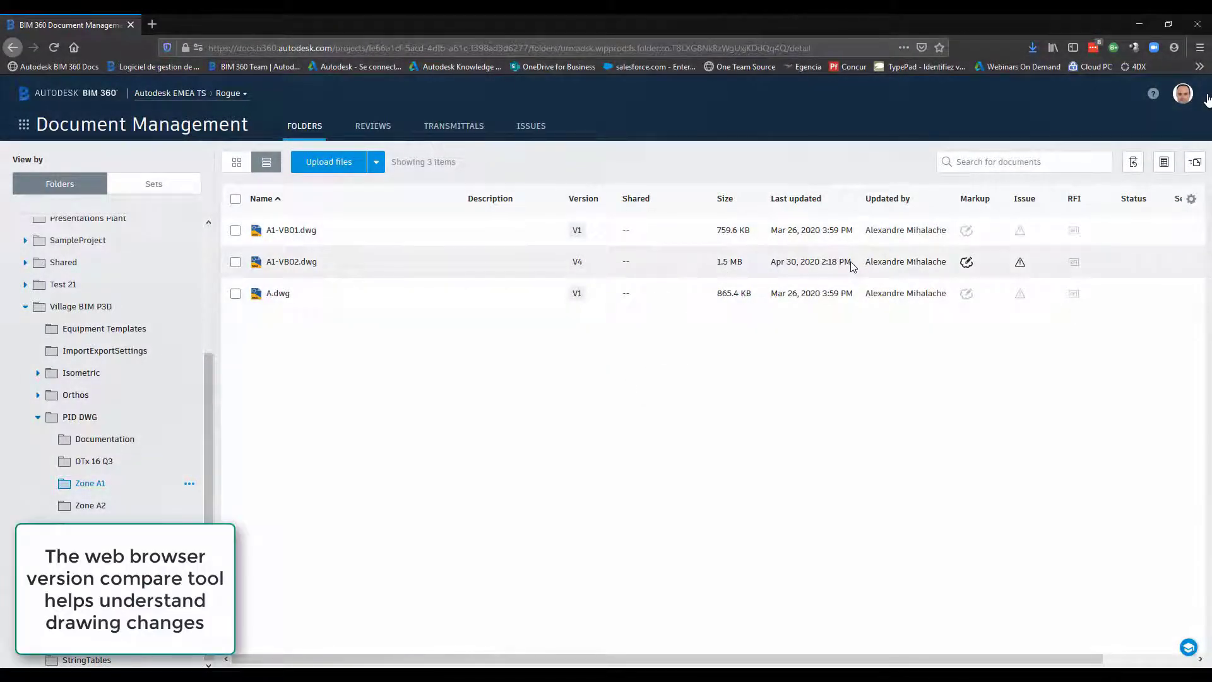
Step: In BIM 360 in the web browser, compare versions V4 and V3 of A1-VB02.dwg and show the two versions in a split view
click(281, 264)
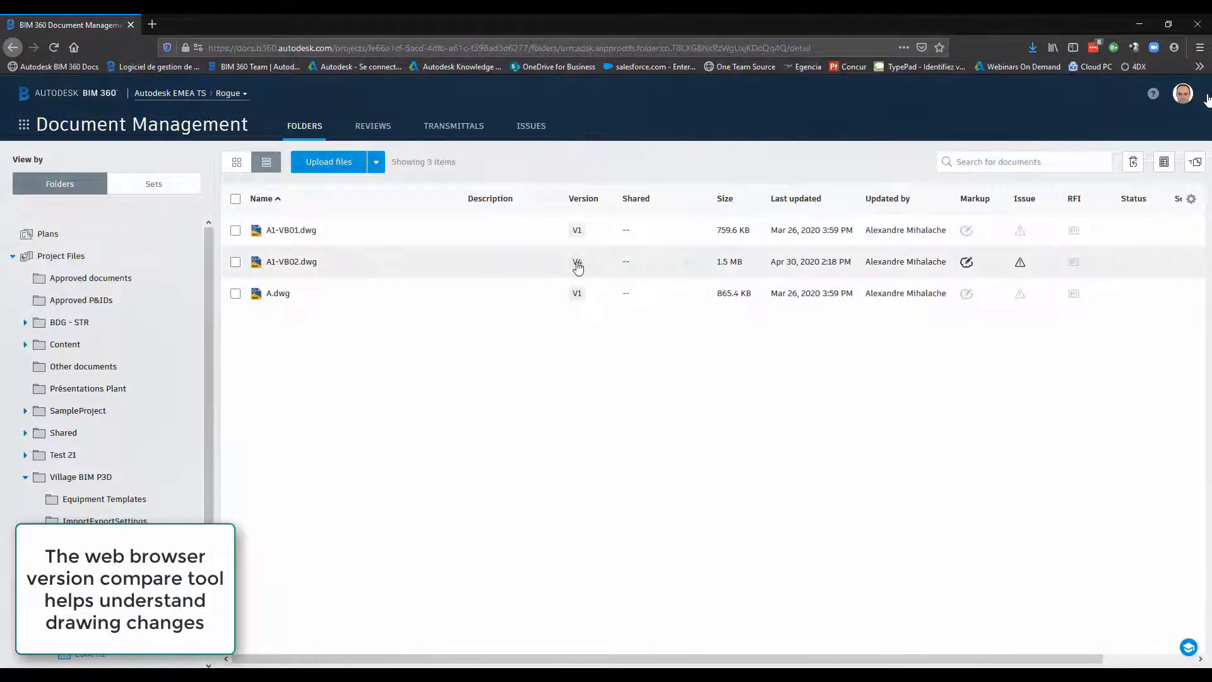
click(576, 262)
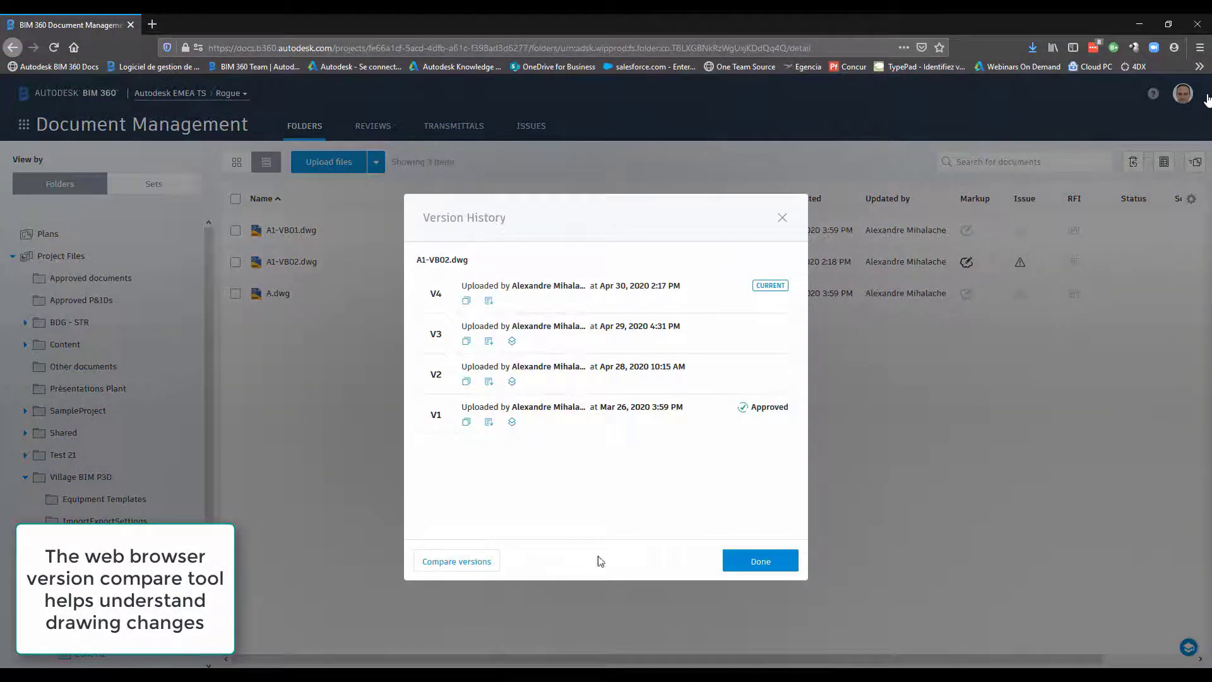
click(496, 564)
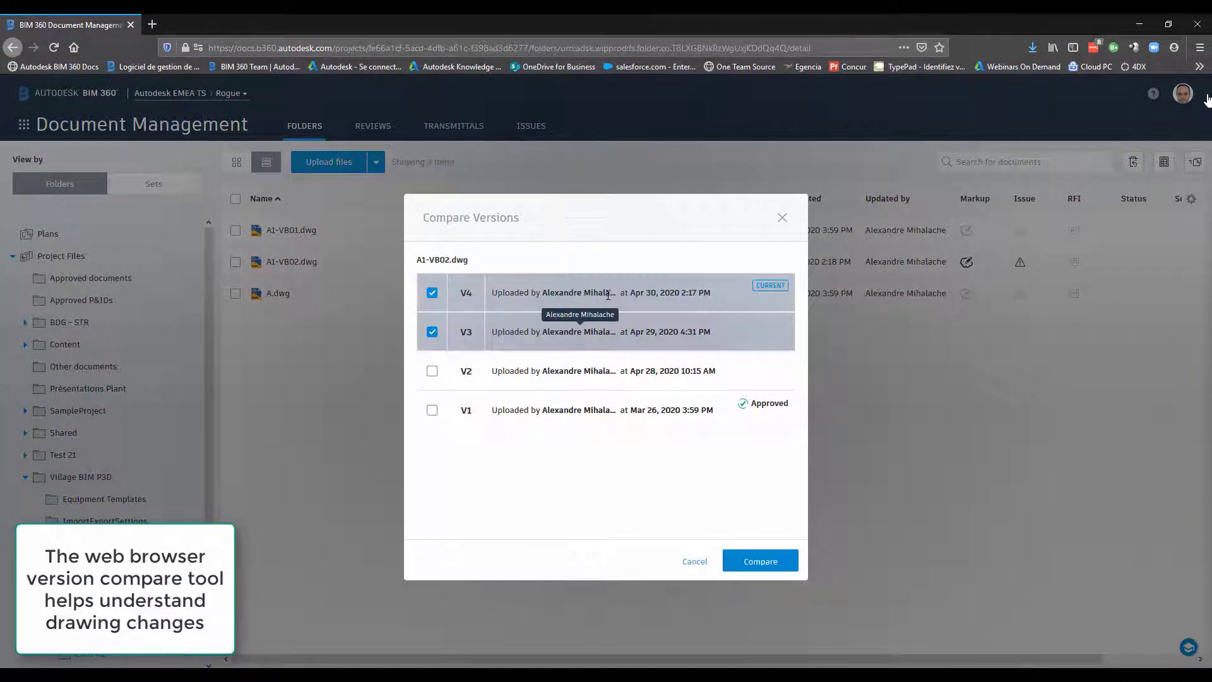
click(751, 564)
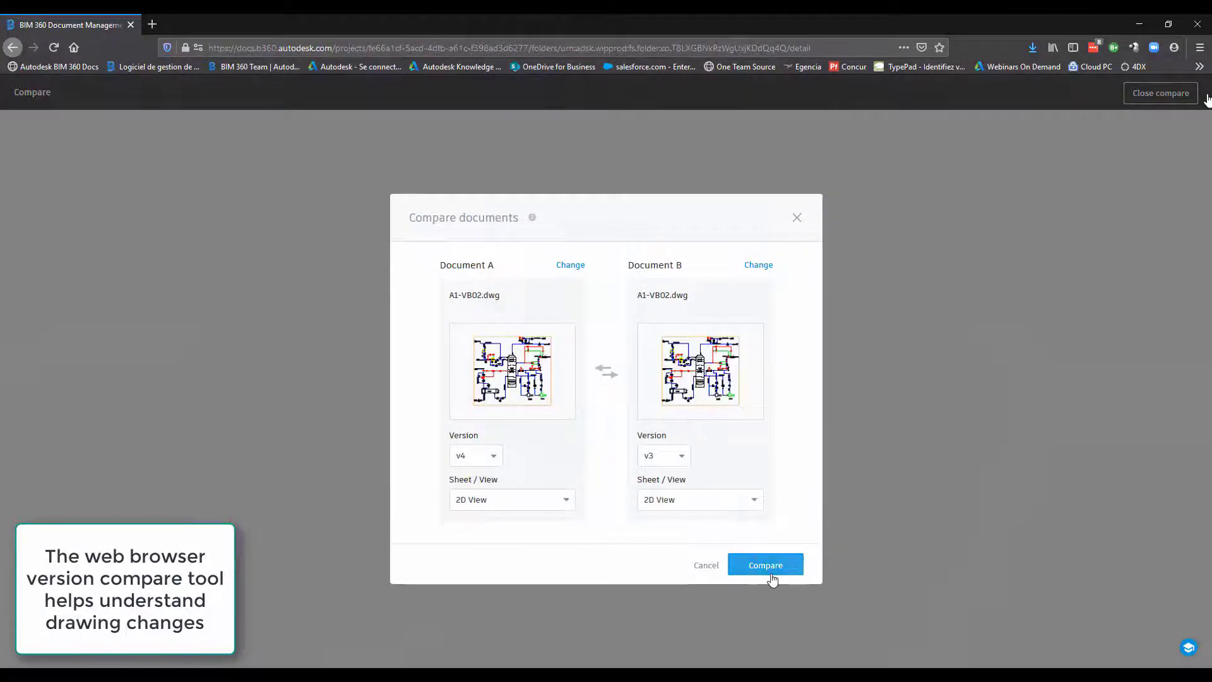
click(771, 574)
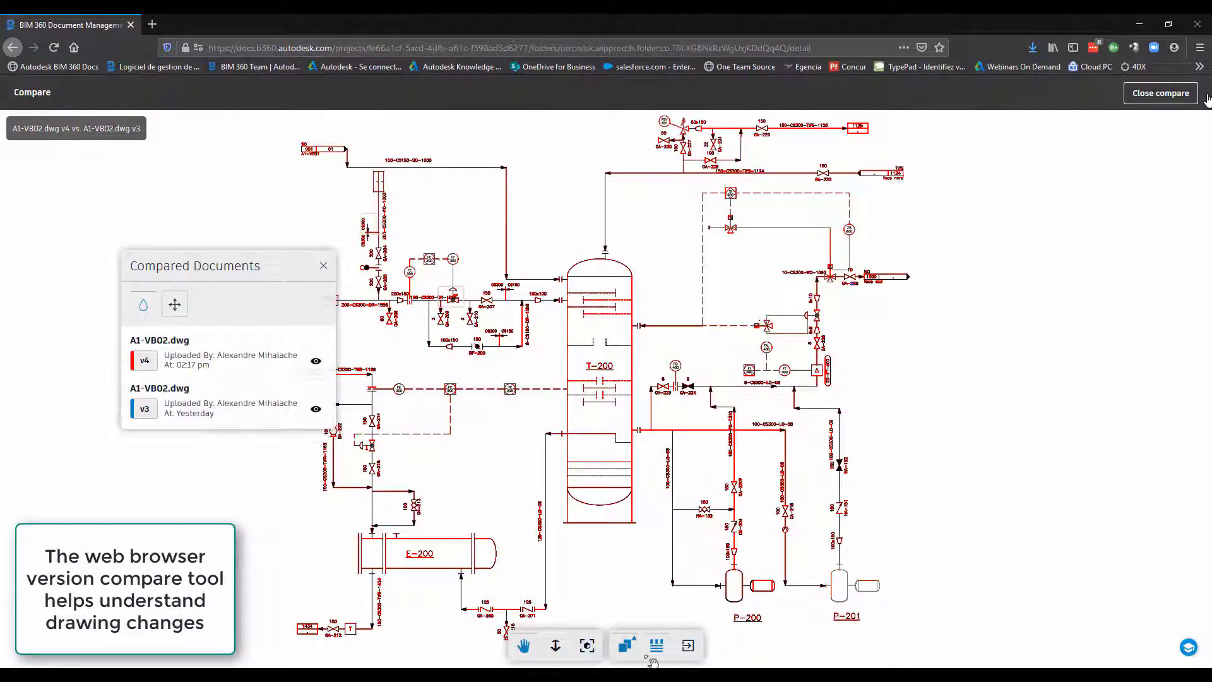
click(625, 645)
click(625, 586)
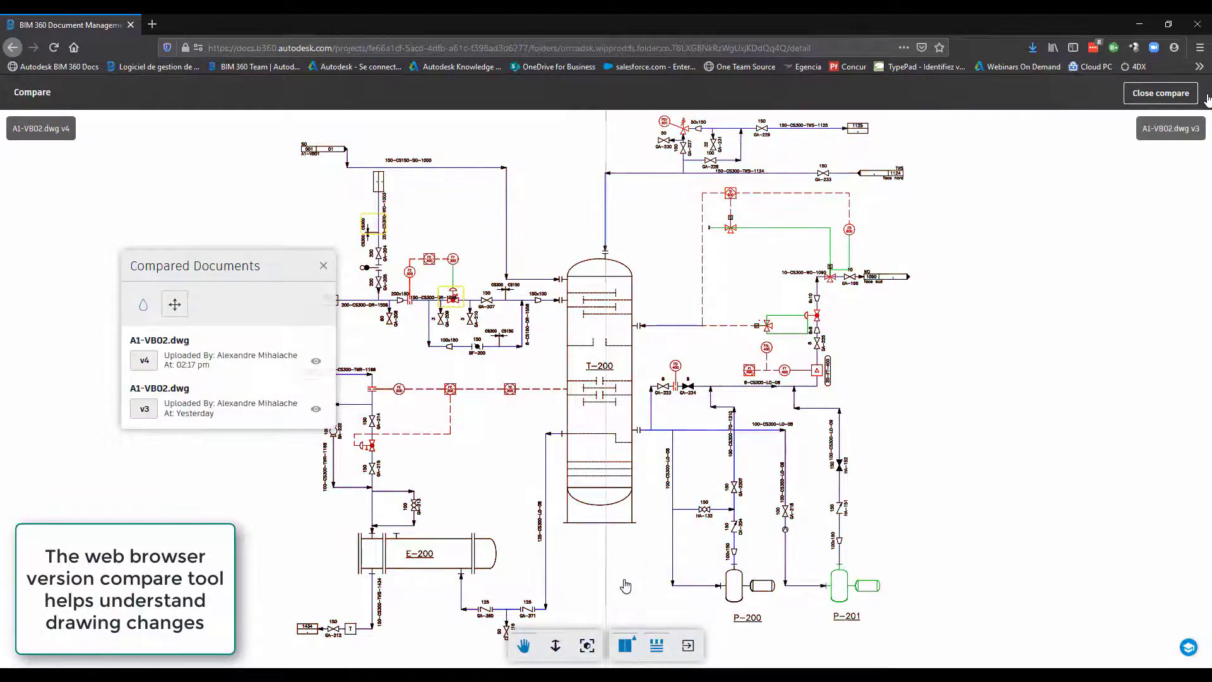
Step: Compare the valve tag beside the WO 1090 connector in versions V4 and V3 of A1-VB02.dwg by shifting the split
drag(619, 210, 809, 221)
scroll(866, 294, down, 3)
scroll(867, 294, up, 7)
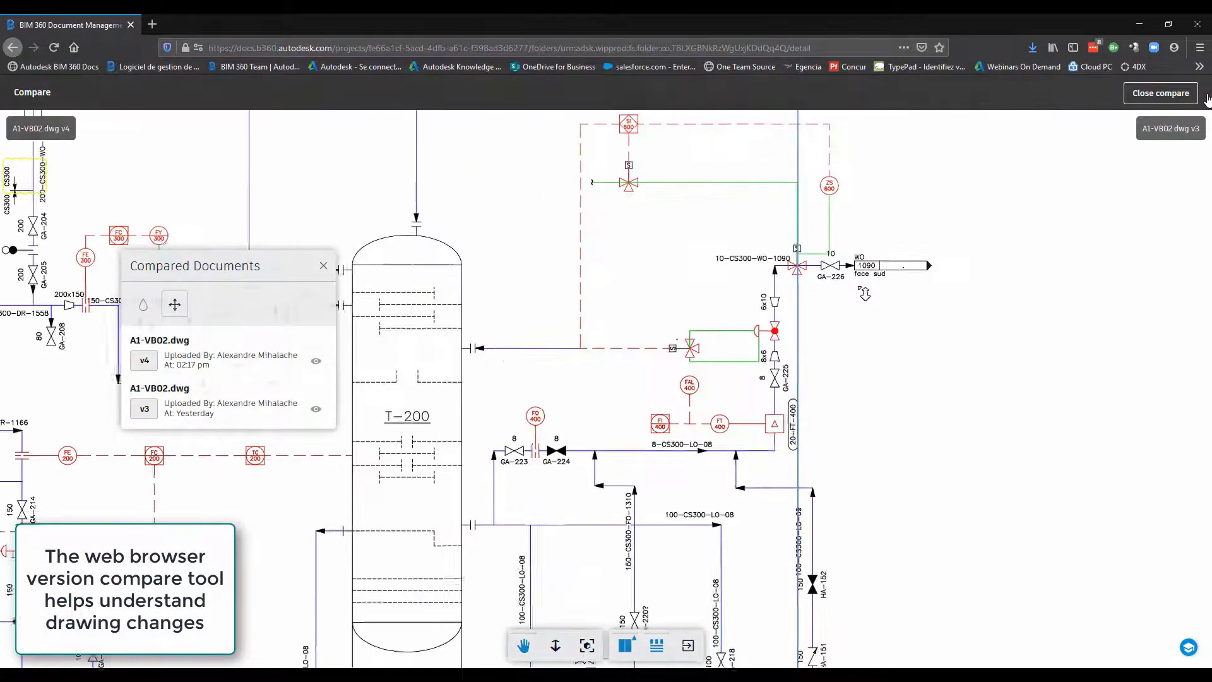
scroll(867, 294, up, 2)
drag(797, 326, 844, 328)
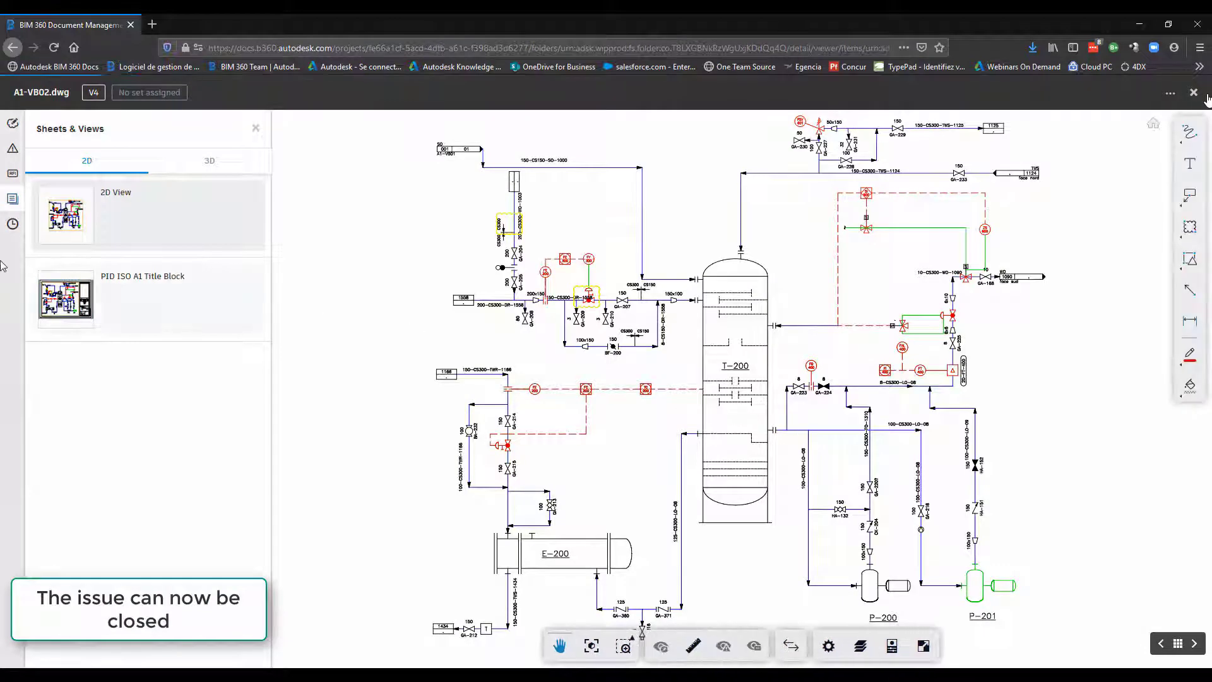
Step: Open the PID ISO A1 Title Block sheet of A1-VB02.dwg and review the details of the Tag update issue pinned at the valve
click(208, 319)
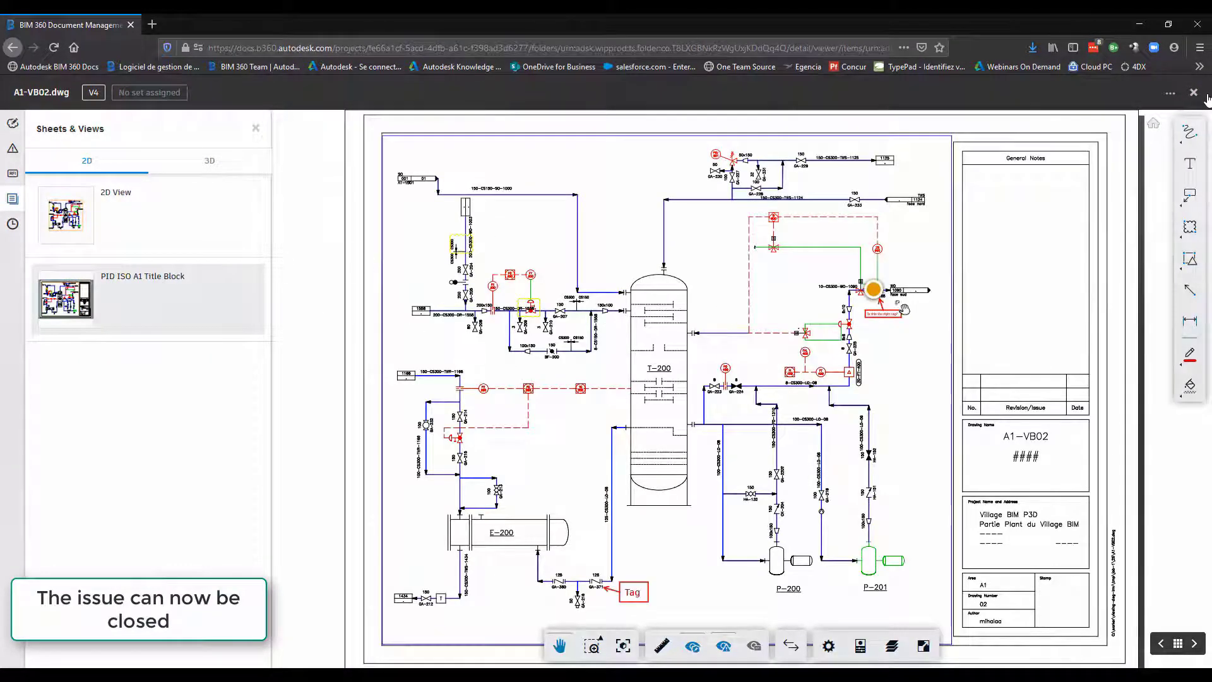
scroll(911, 307, up, 2)
click(873, 284)
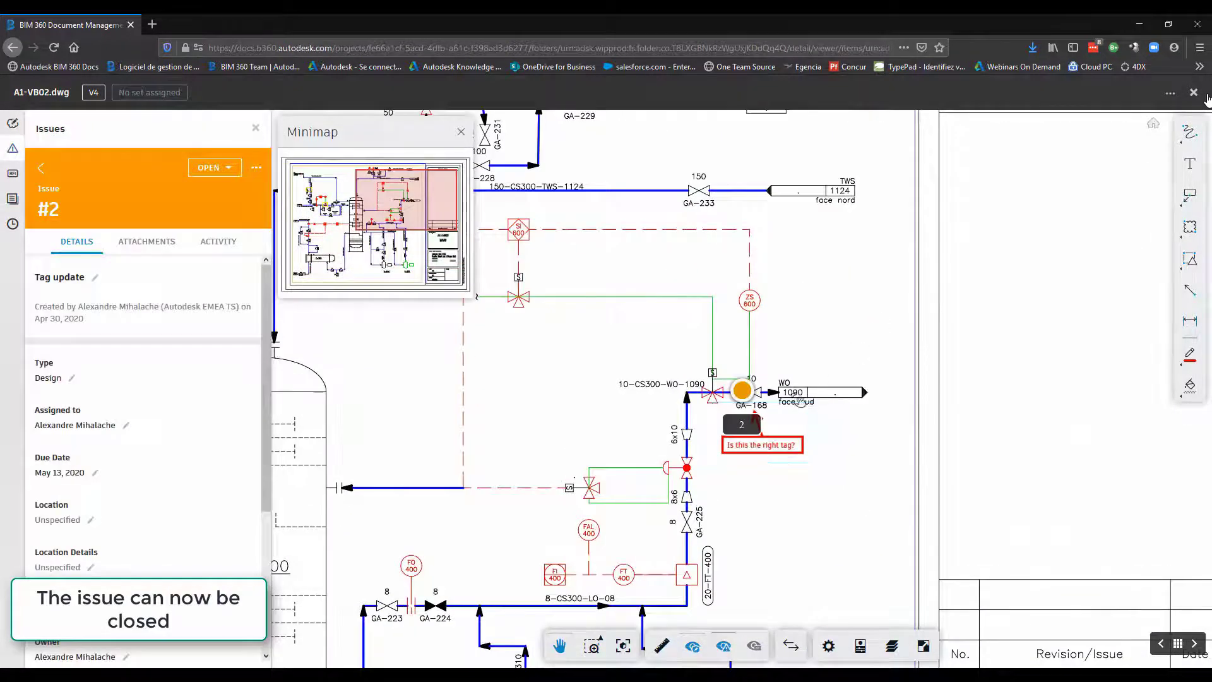
scroll(790, 387, up, 2)
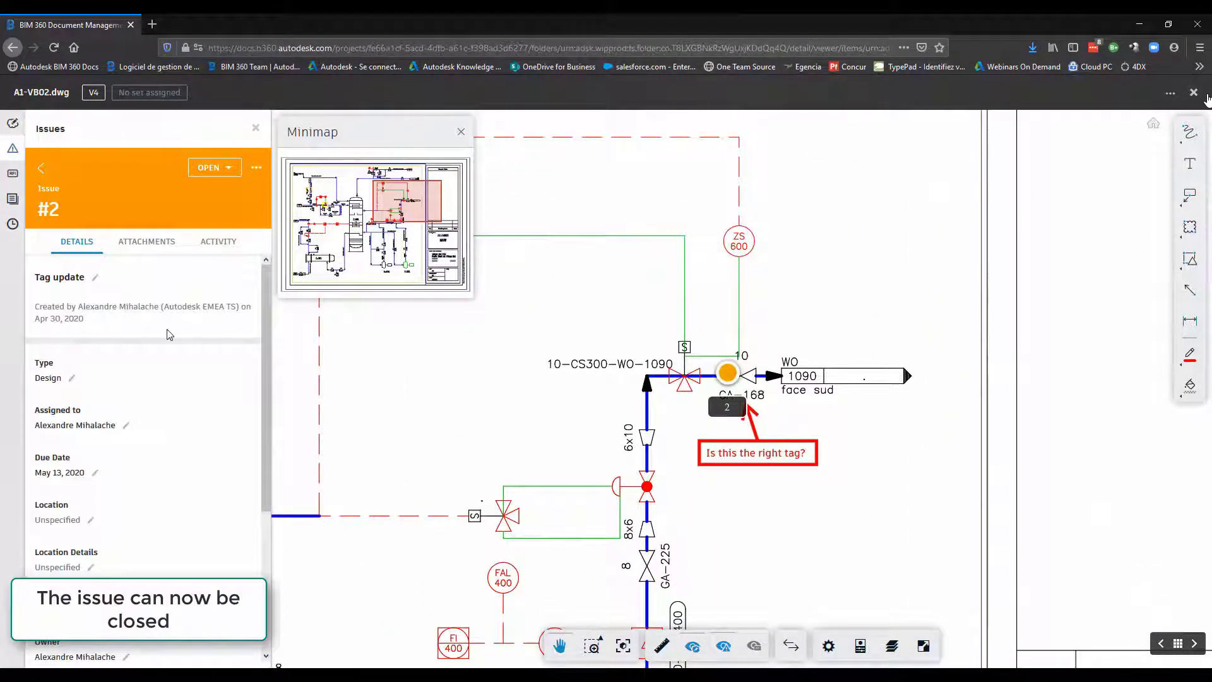
scroll(268, 316, down, 1)
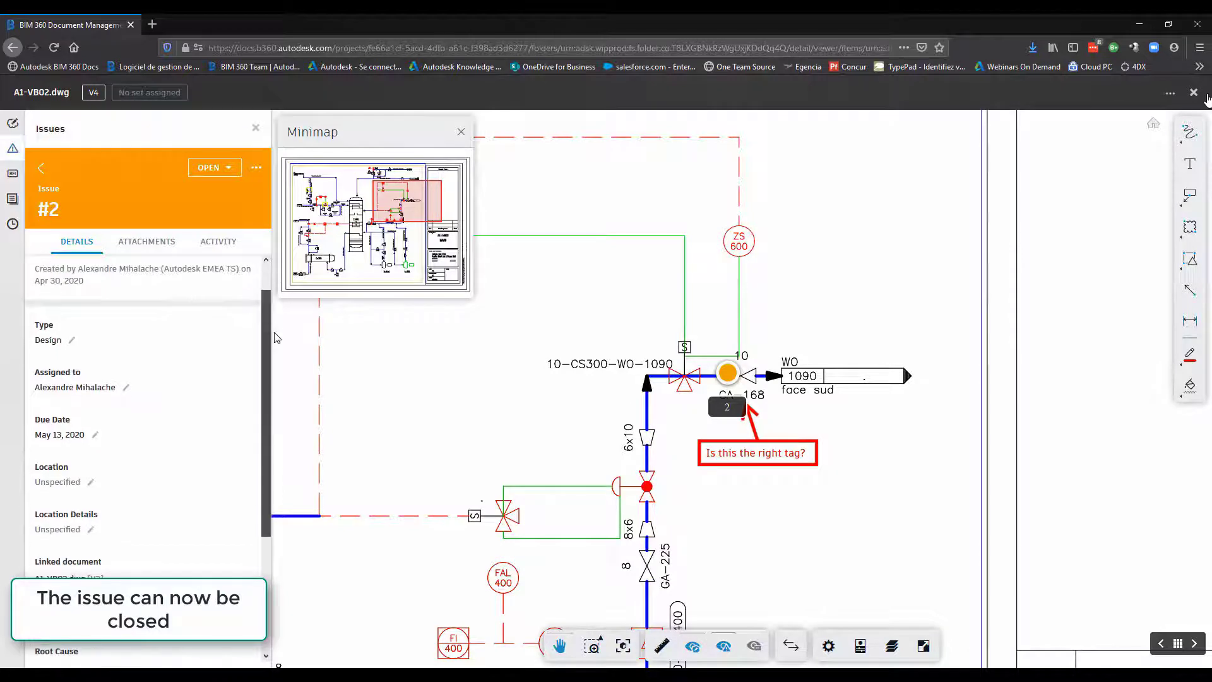
scroll(270, 431, down, 3)
scroll(270, 429, up, 5)
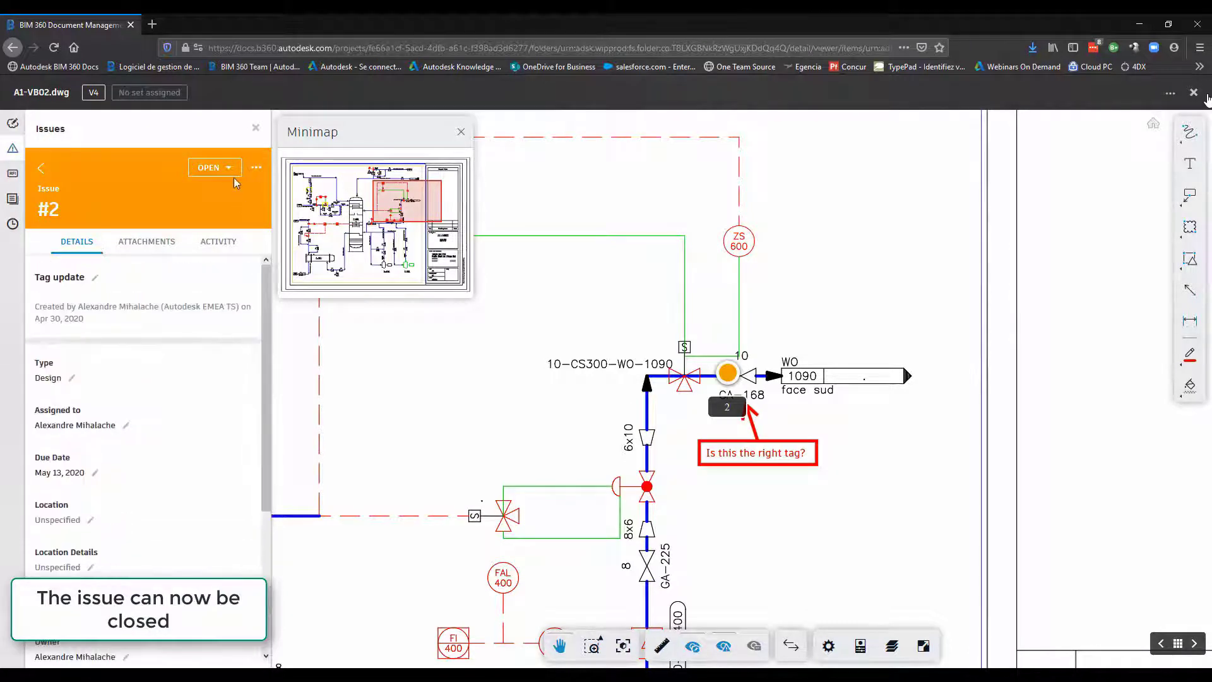
Step: Change the status of the Tag update issue to Answered with the comment "Updated"
click(214, 167)
click(194, 218)
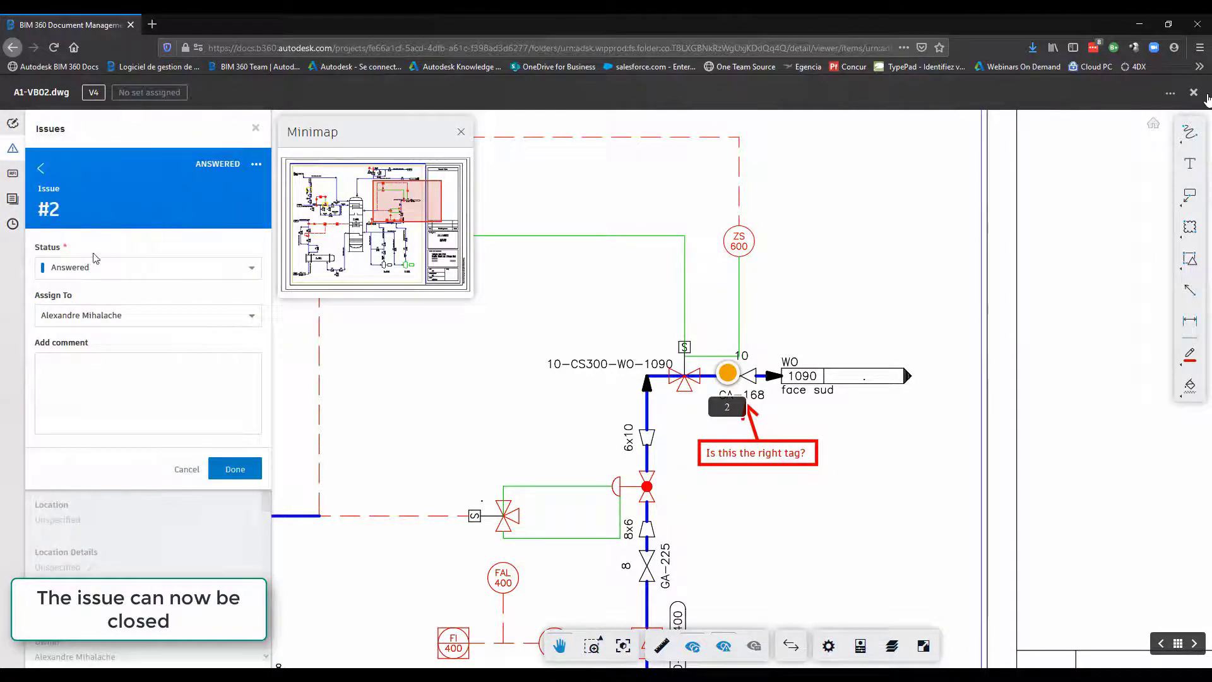
click(193, 426)
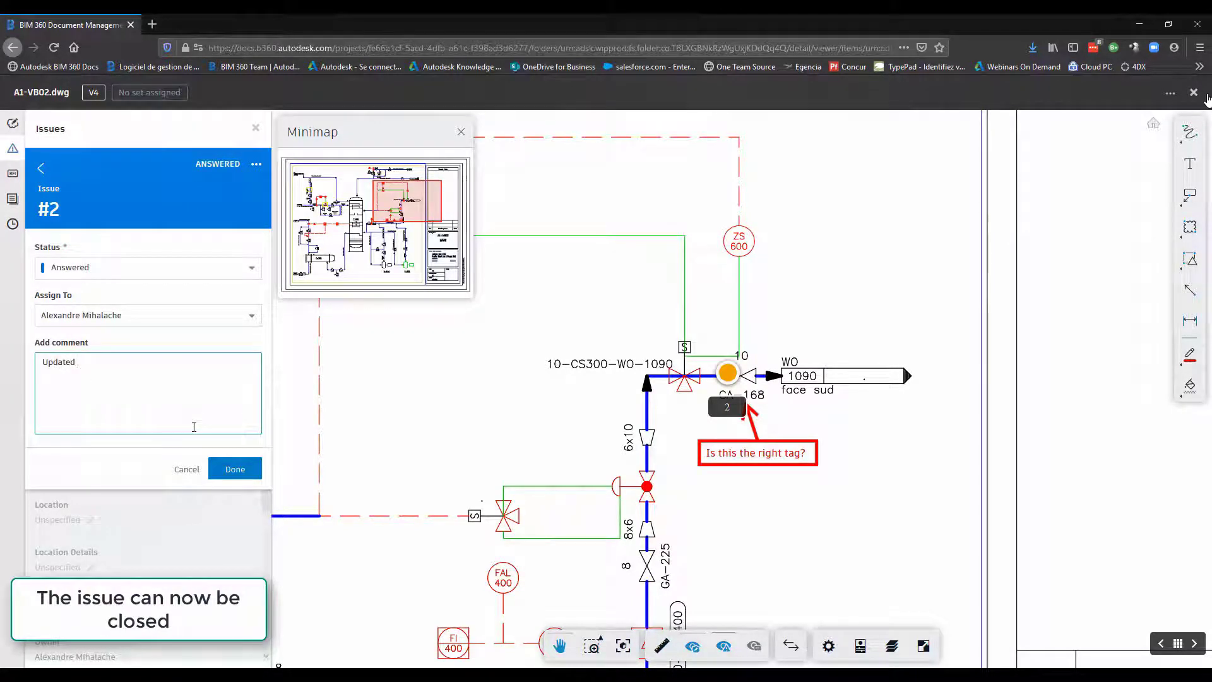
click(232, 470)
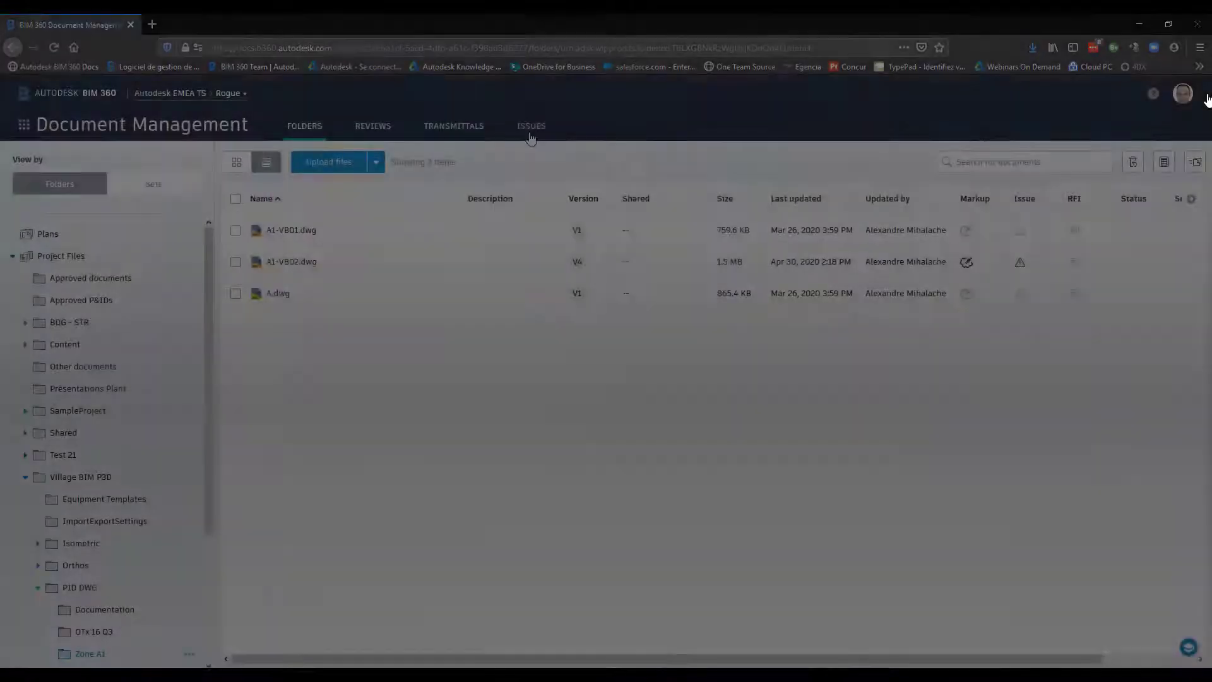
Step: Open the issue "Check spec according to Aa45" from the project issue list and review its attachments, activity and details
click(532, 128)
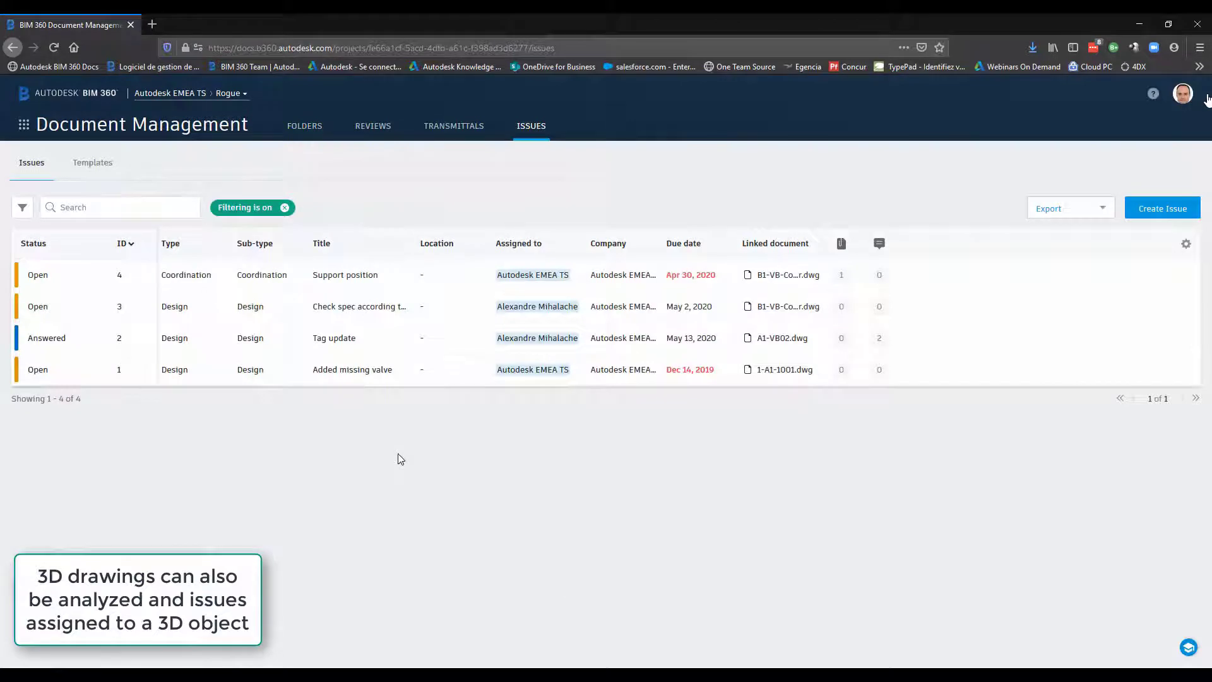
click(365, 310)
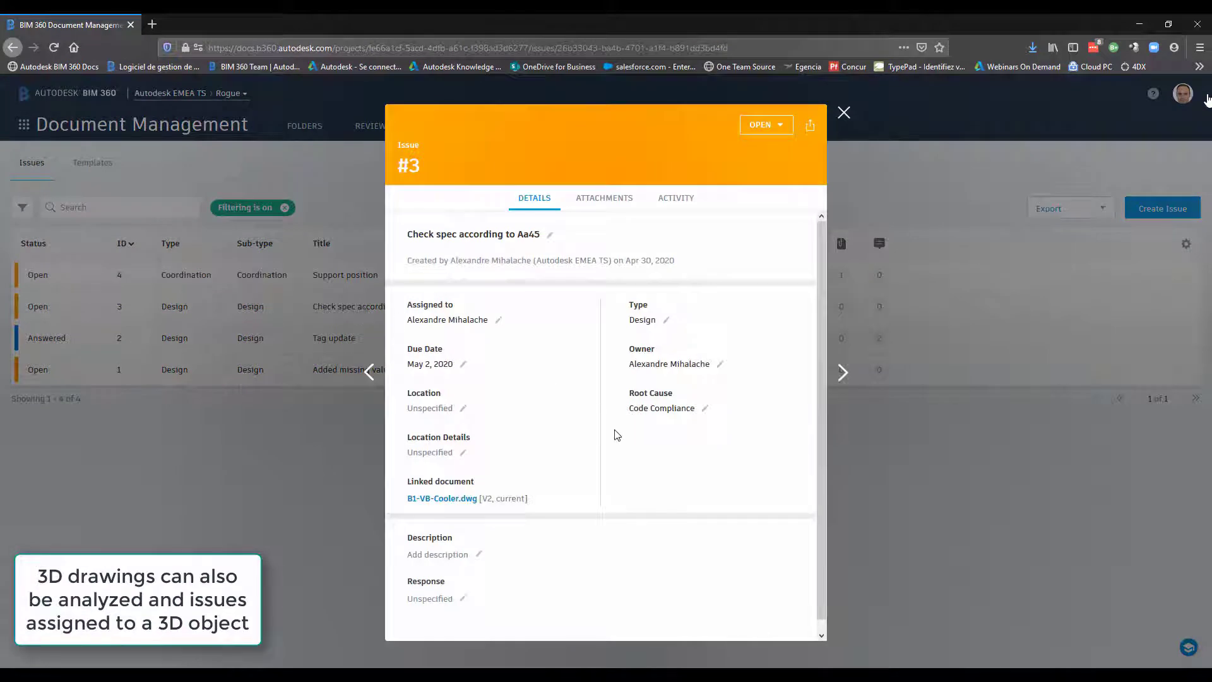
click(603, 207)
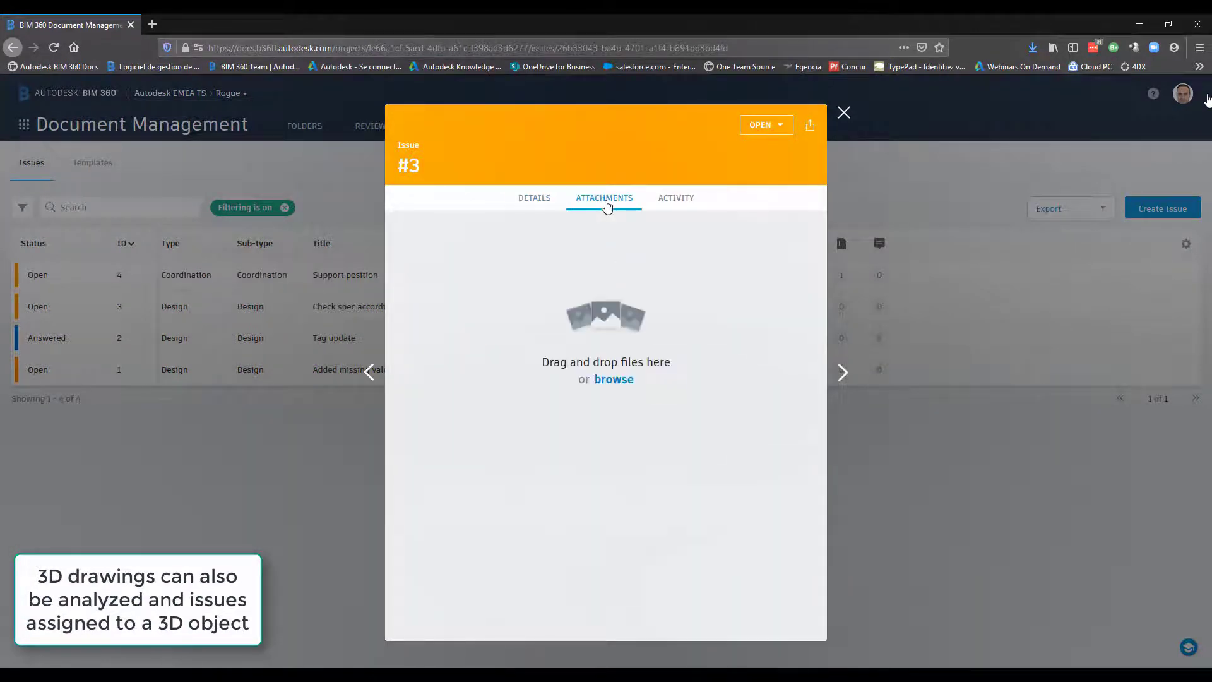
click(687, 200)
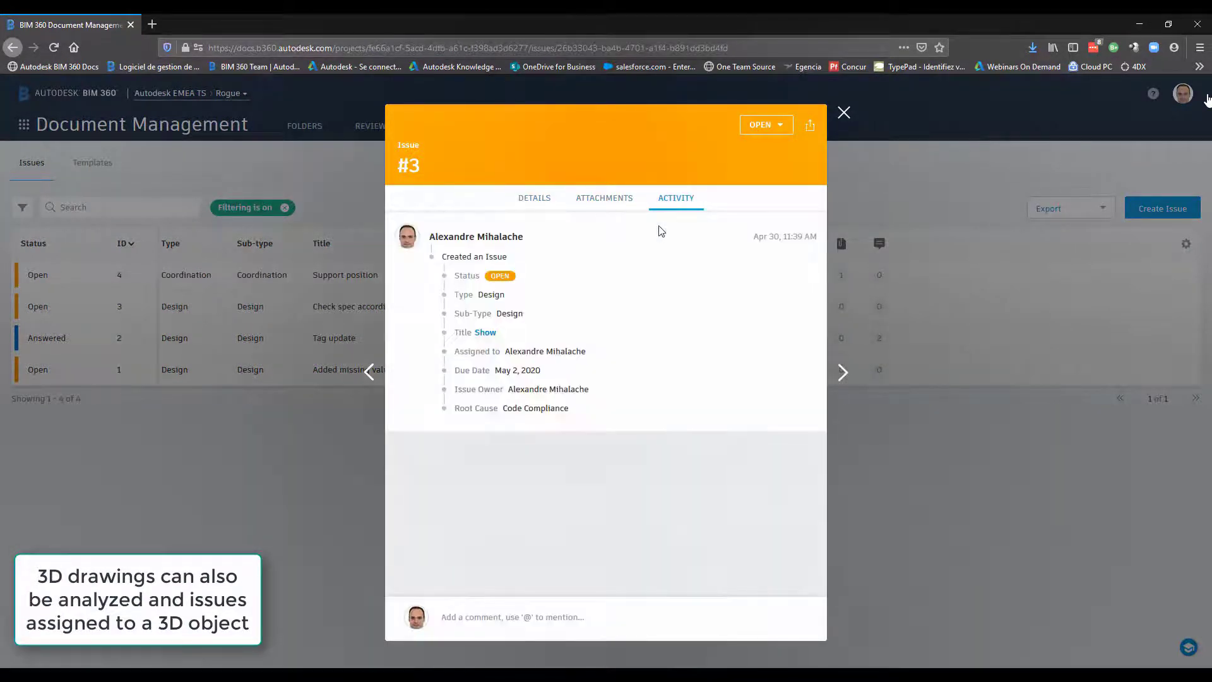
click(537, 201)
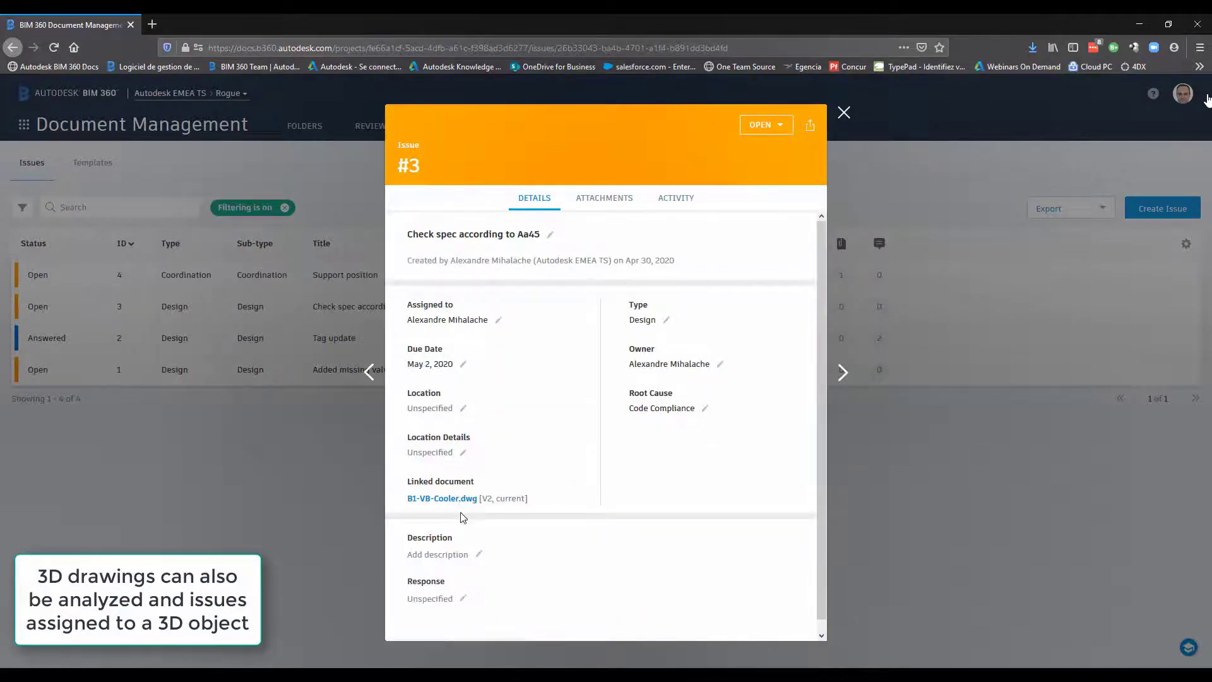
Step: Open the linked B1-VB-Cooler.dwg model and inspect the properties of the elbow marked by the issue
click(458, 500)
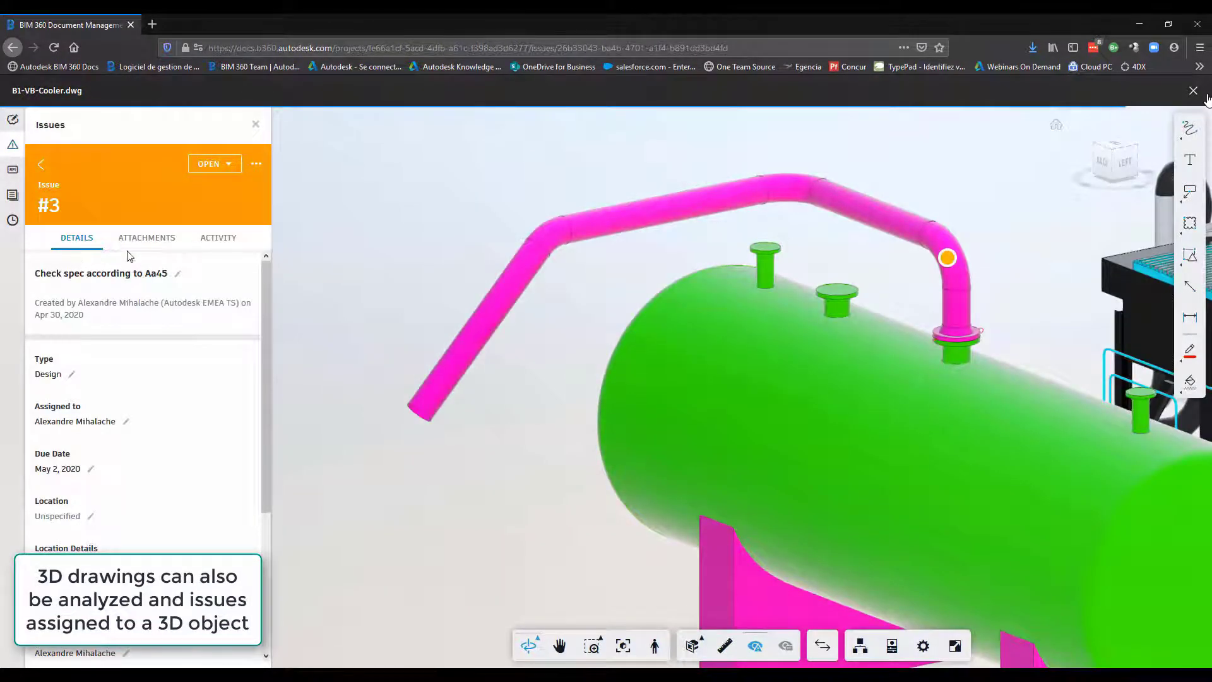
click(965, 272)
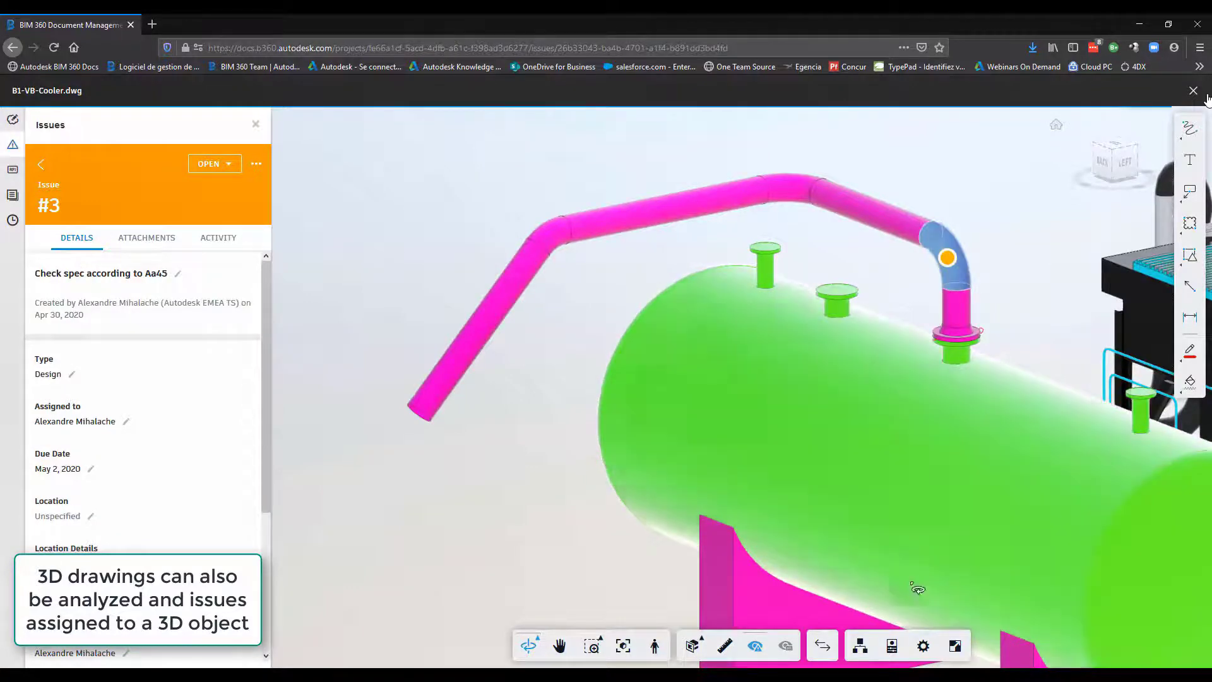
click(891, 646)
drag(1099, 224, 395, 122)
drag(513, 207, 516, 327)
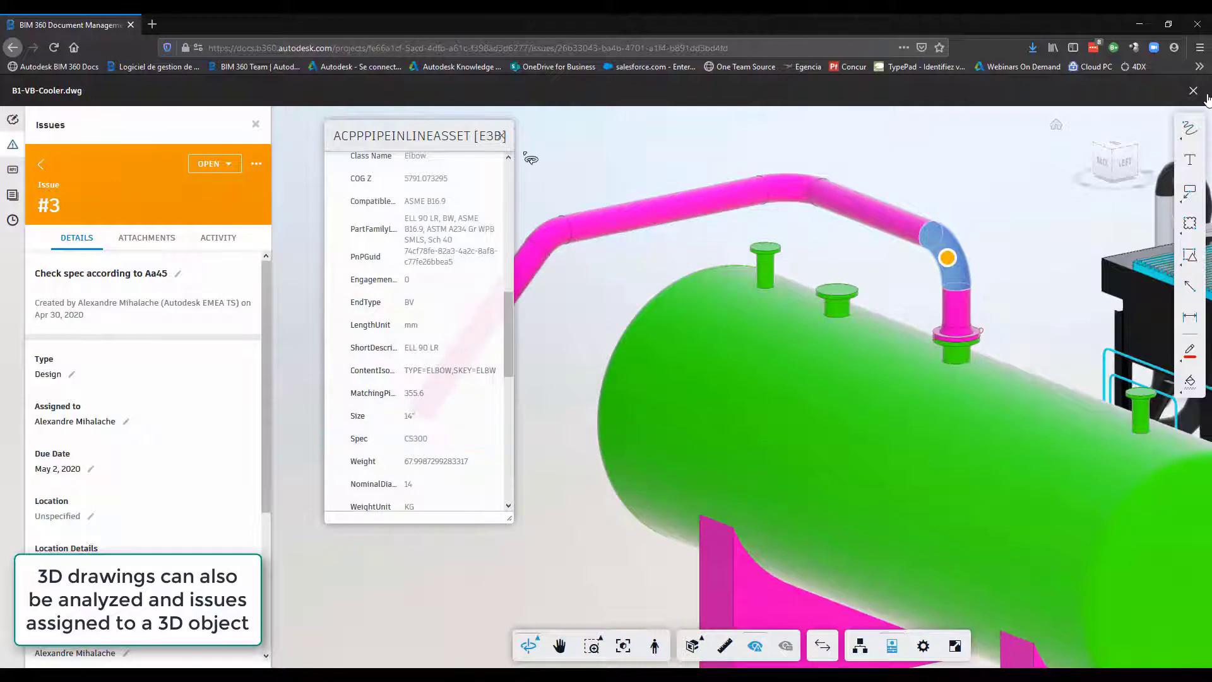
click(502, 136)
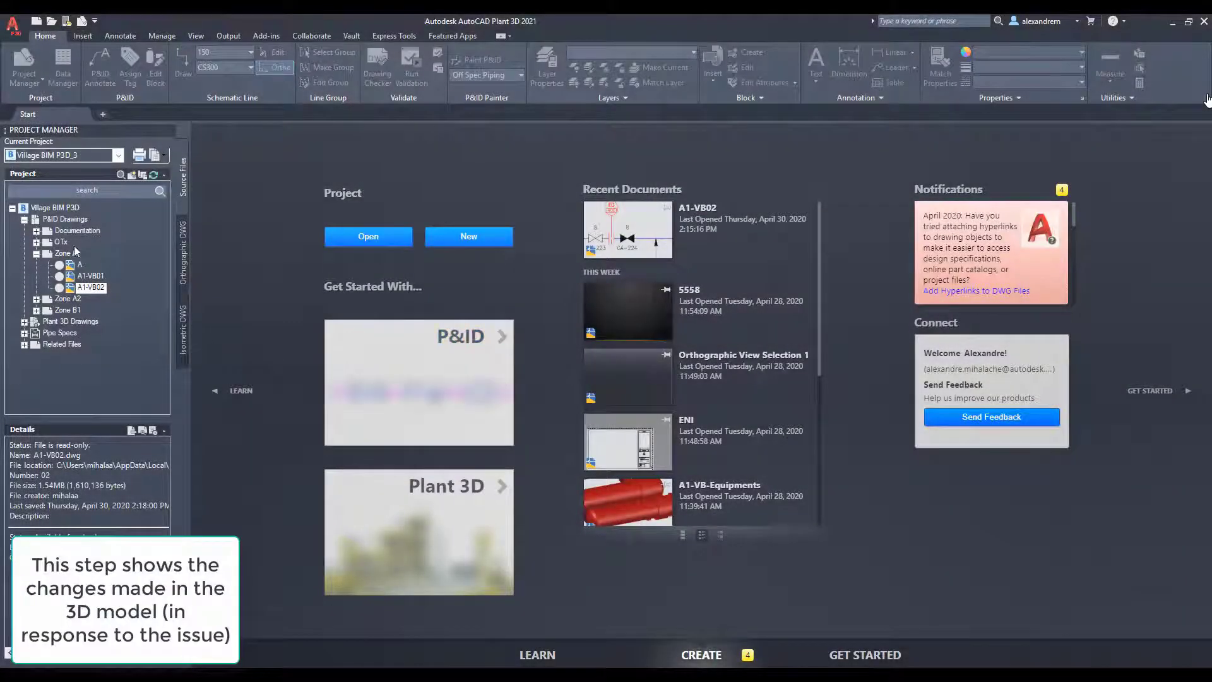
Step: In AutoCAD Plant 3D, check out the B1-VB-Cooler drawing from the A1-VB02 Aero folder of the Plant 3D drawings
click(24, 322)
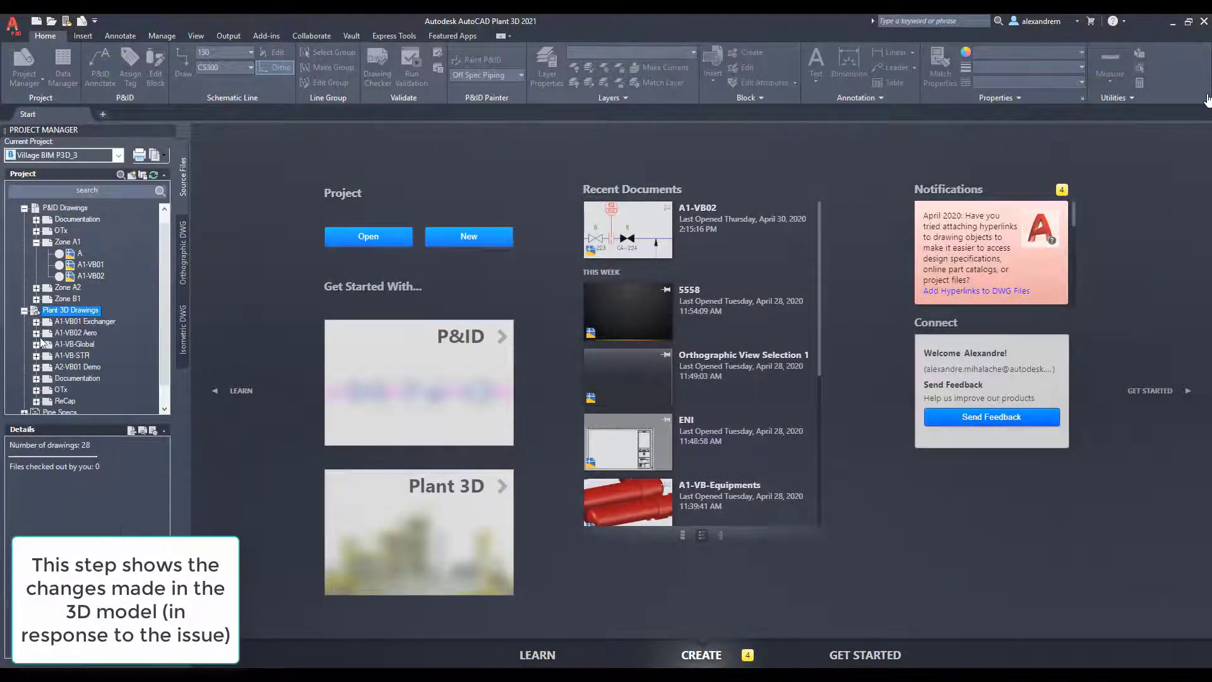
click(38, 334)
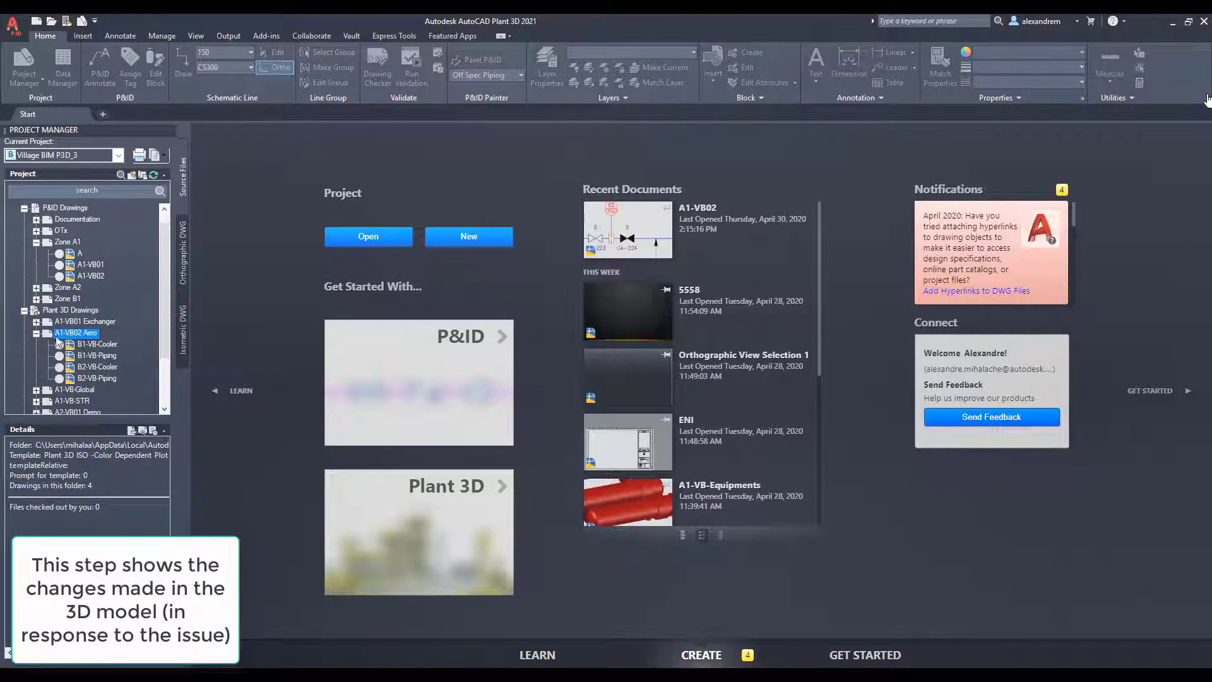
right_click(96, 349)
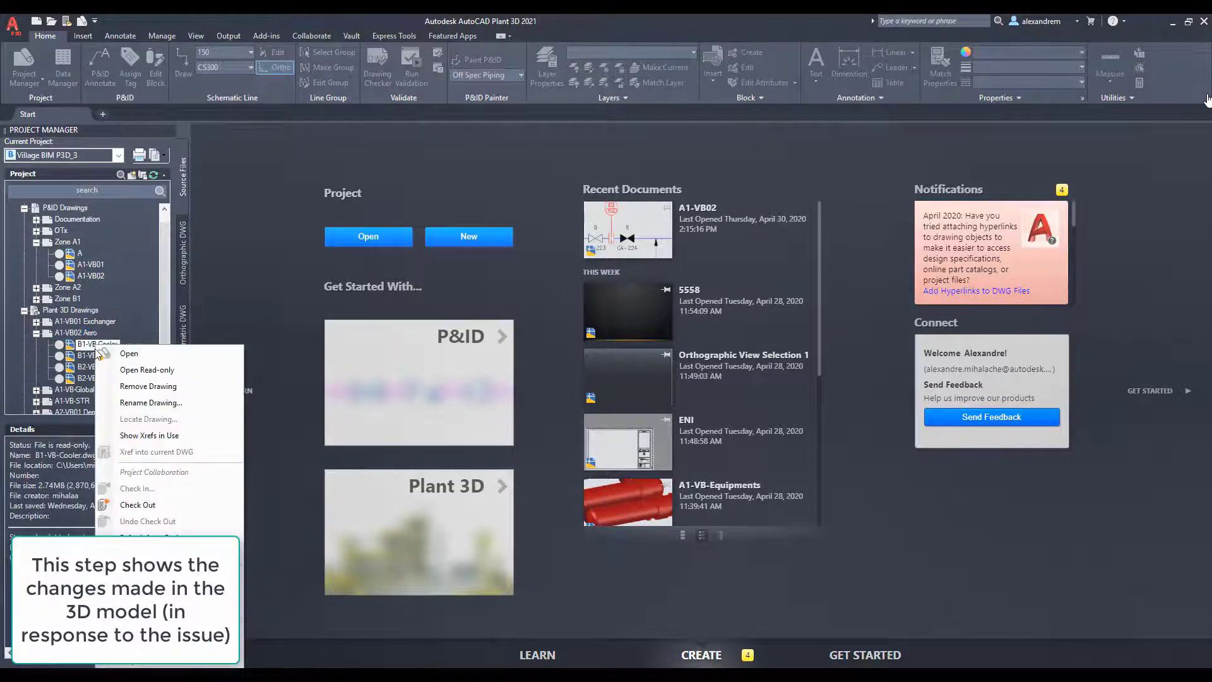
click(81, 347)
click(145, 432)
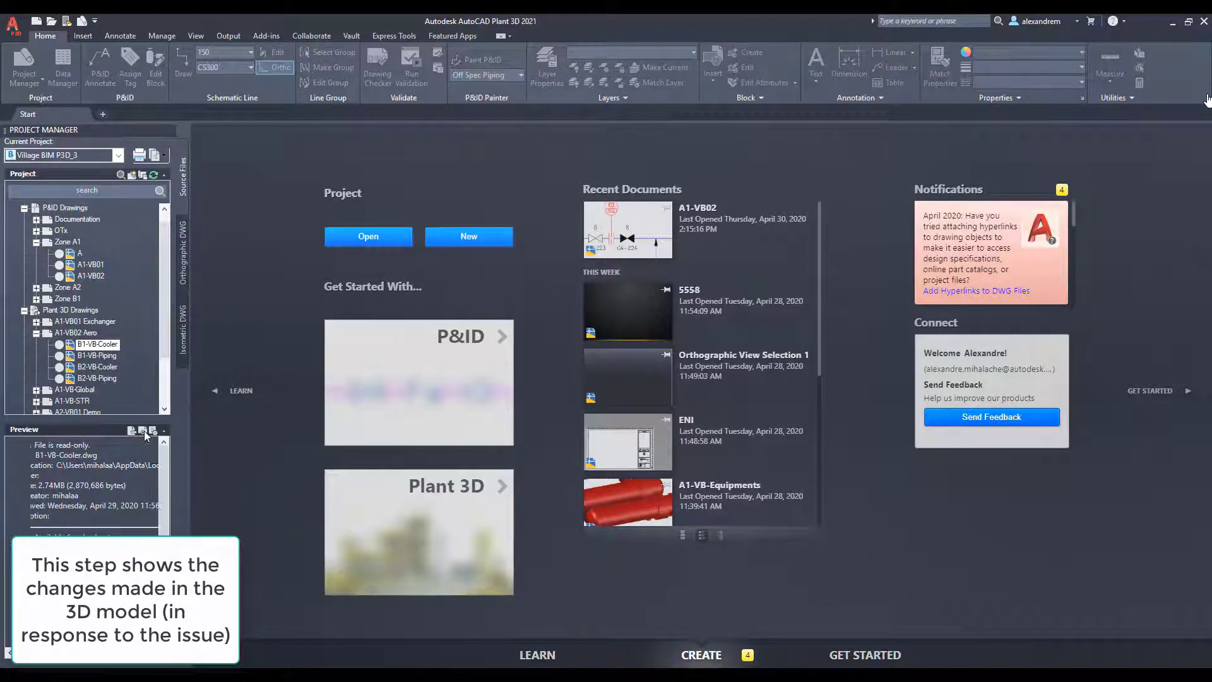
right_click(105, 349)
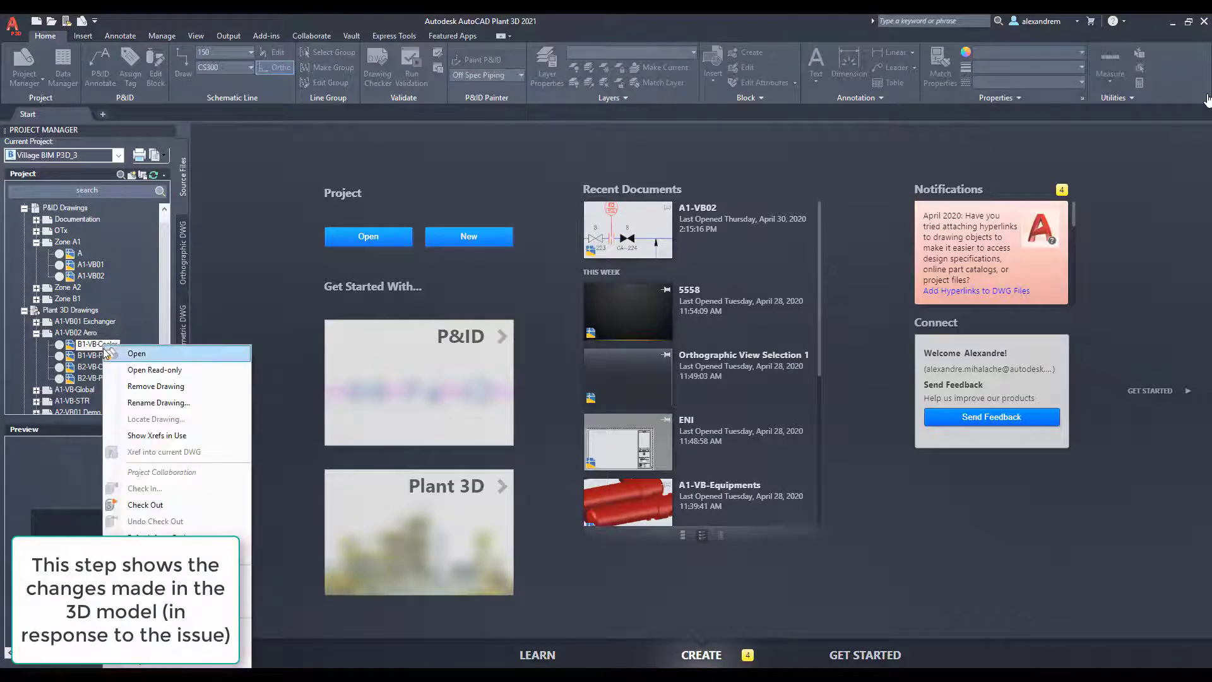
click(172, 507)
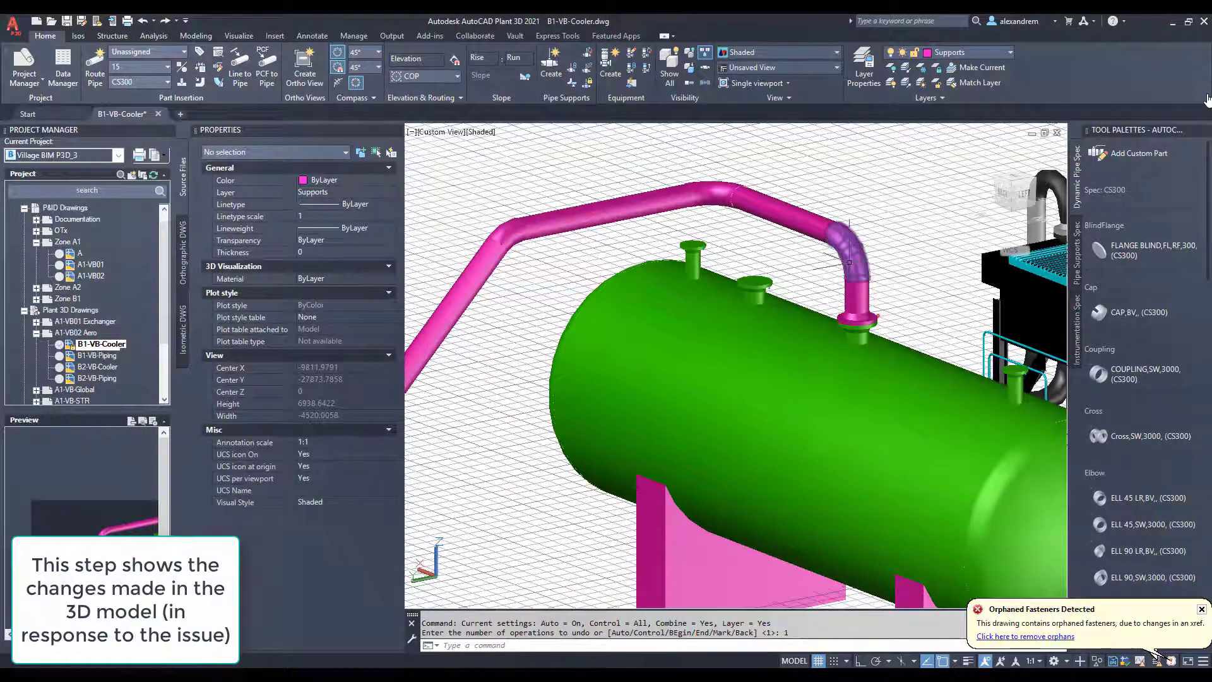
Step: Set the size to 250 for the elbow above the vessel nozzle and all parts on its connected line number
click(850, 256)
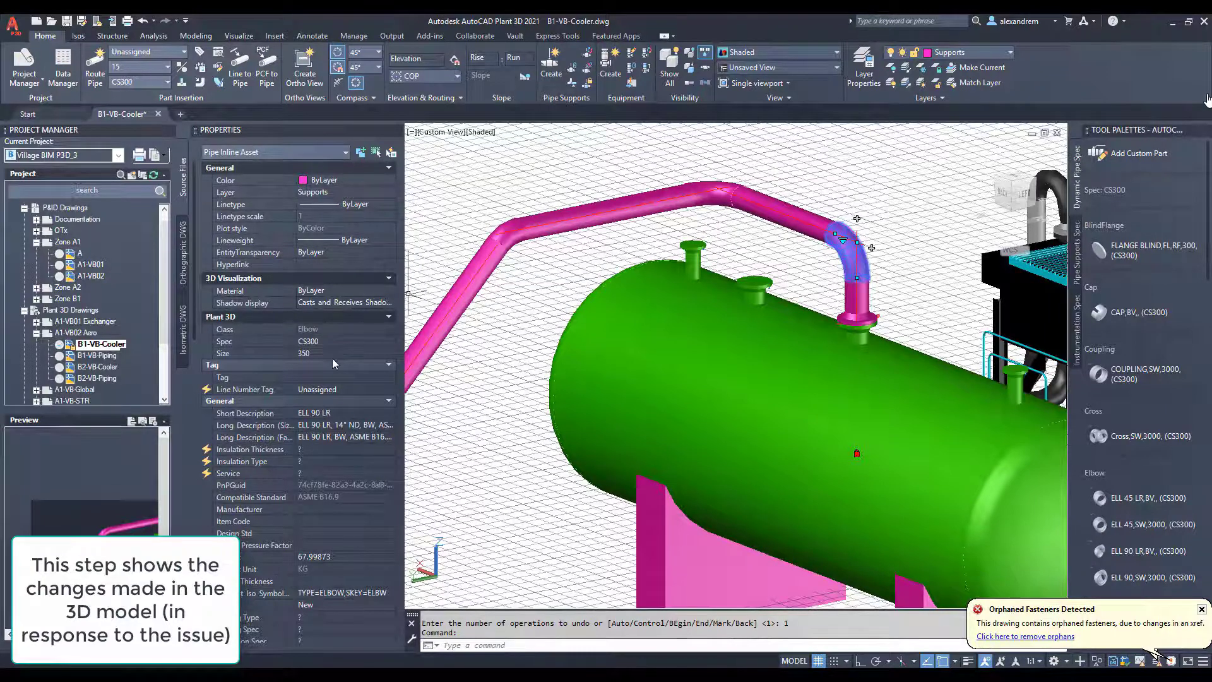
right_click(863, 262)
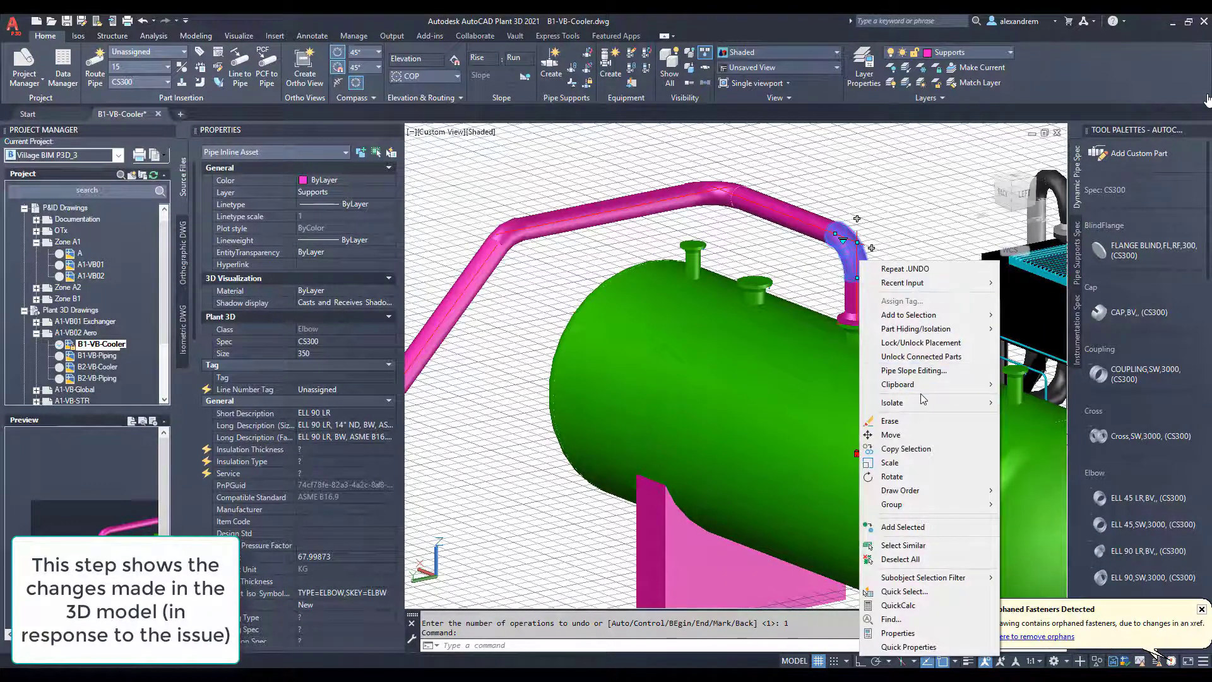
mouse_move(941, 317)
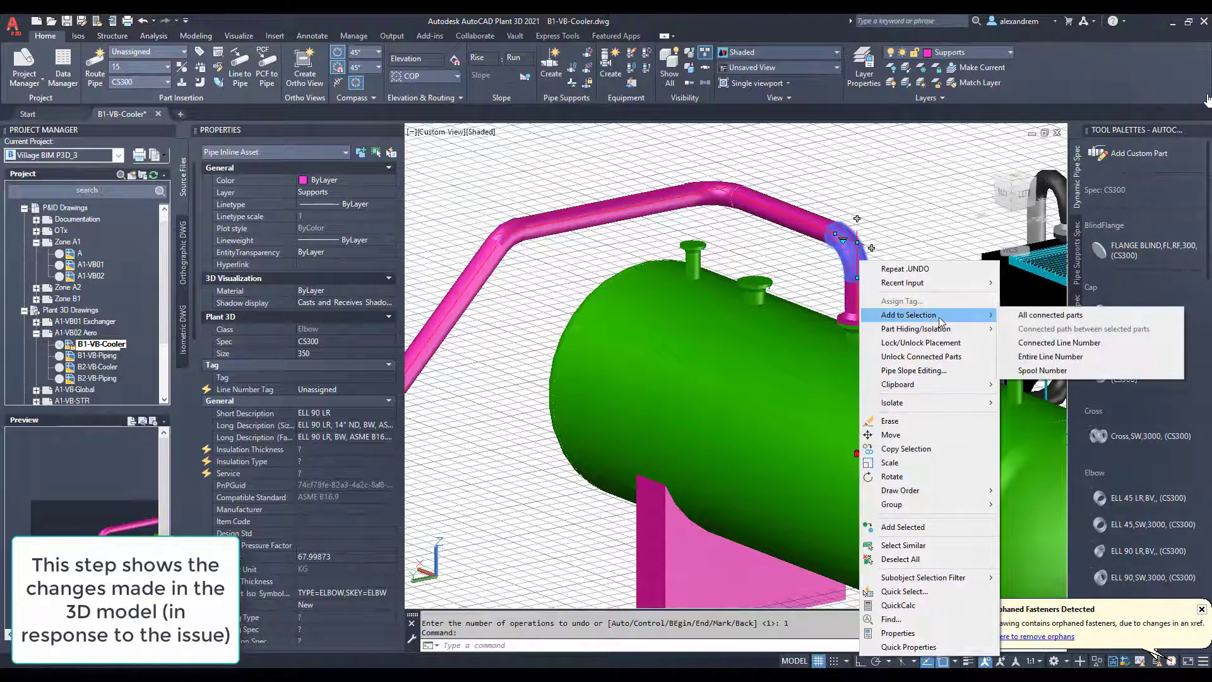
click(1059, 342)
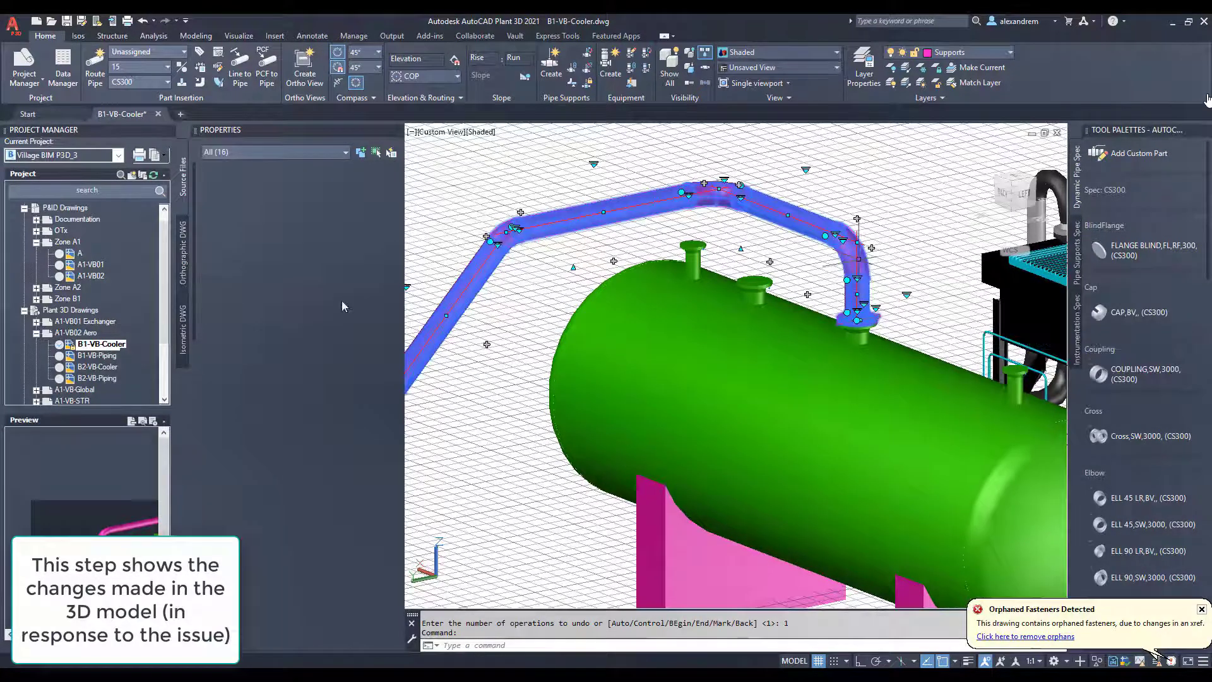
click(319, 355)
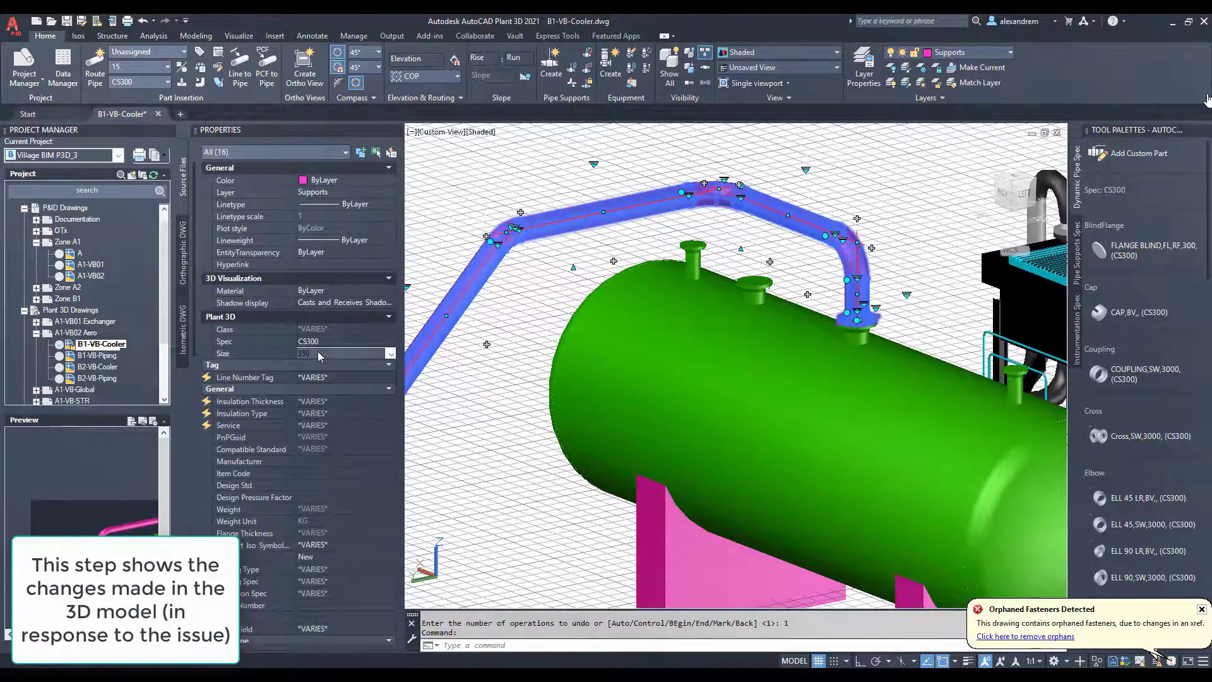
click(392, 353)
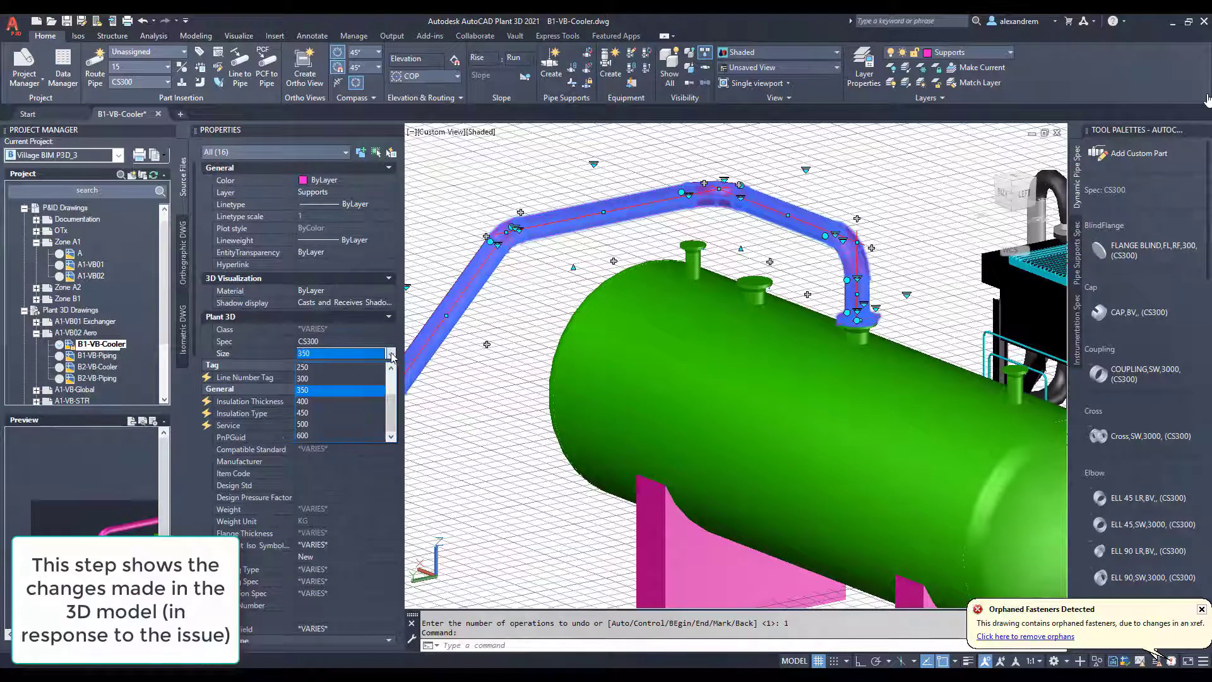
click(351, 368)
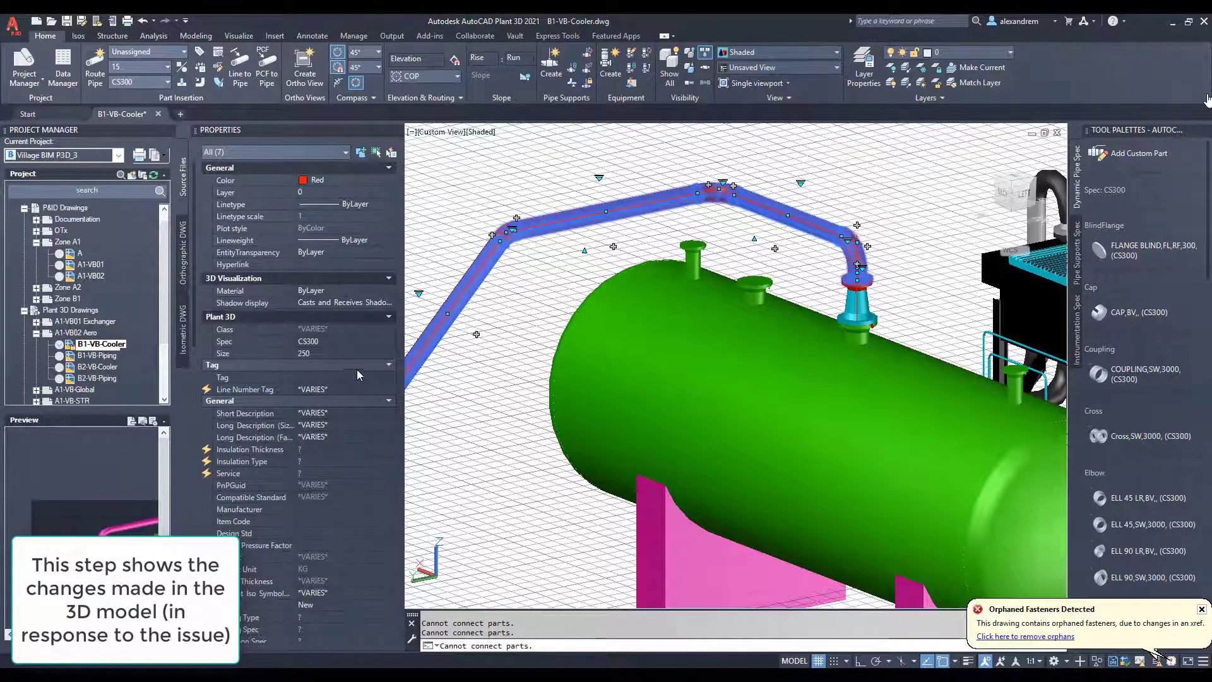
key(Escape)
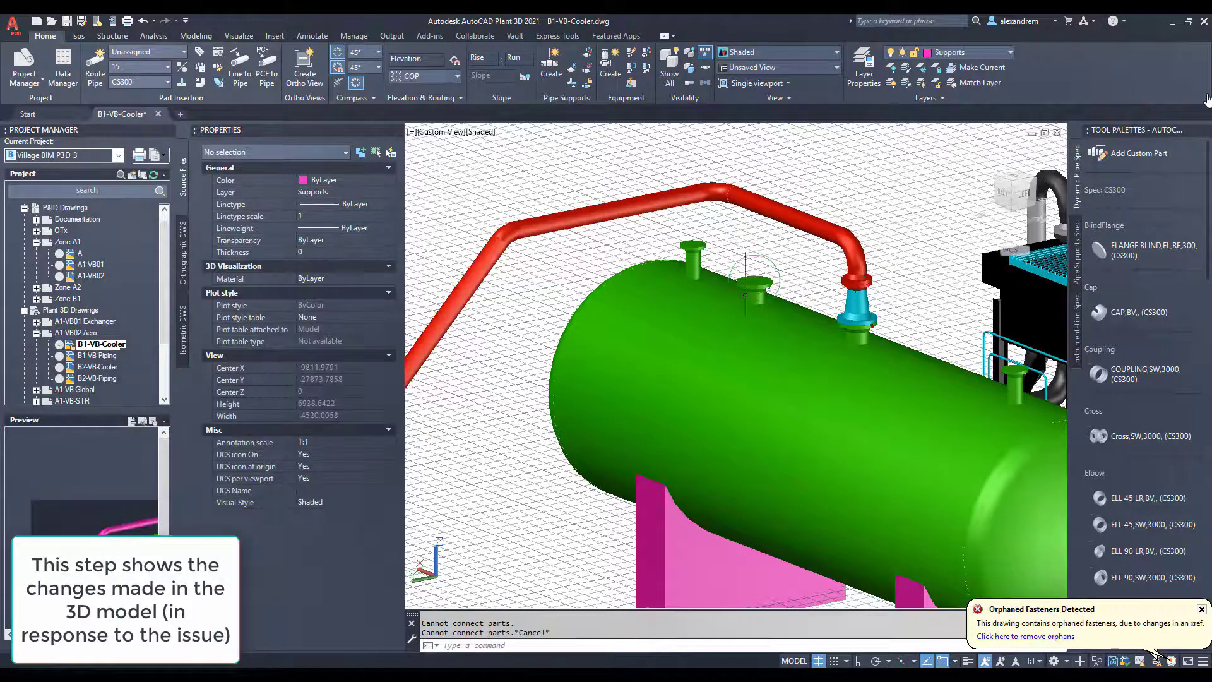
Step: Erase the sloping pipe segment at the open end of the resized line
middle_drag(812, 276, 956, 255)
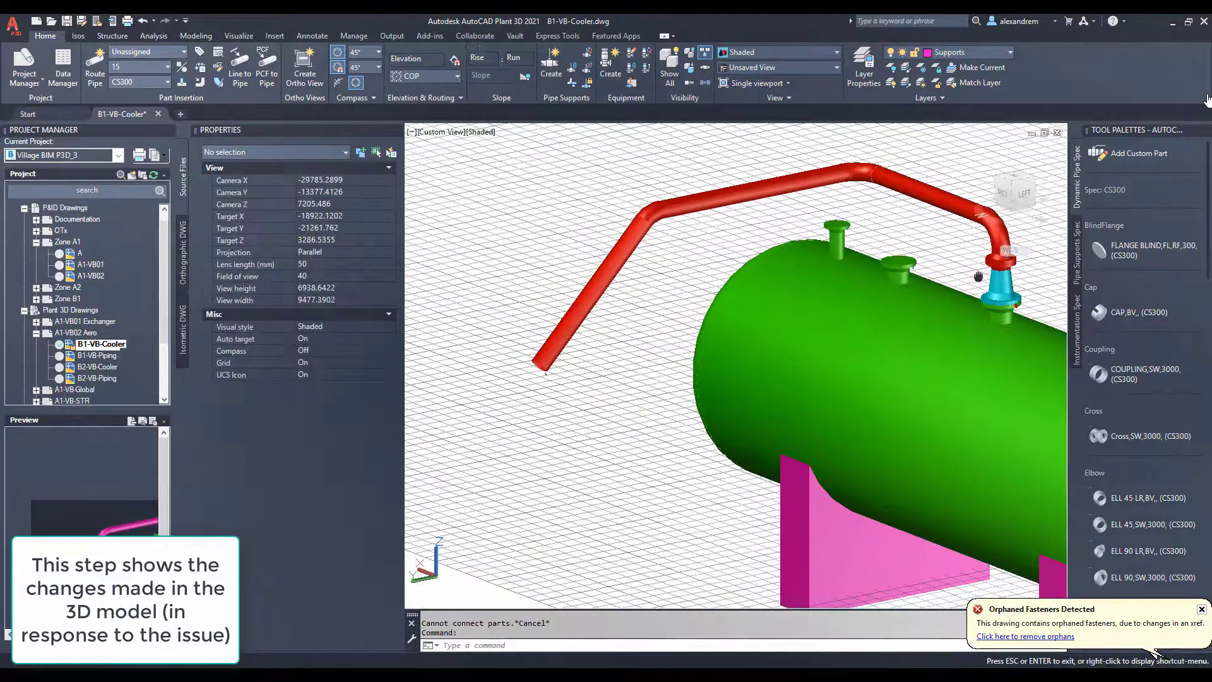
click(628, 257)
key(Delete)
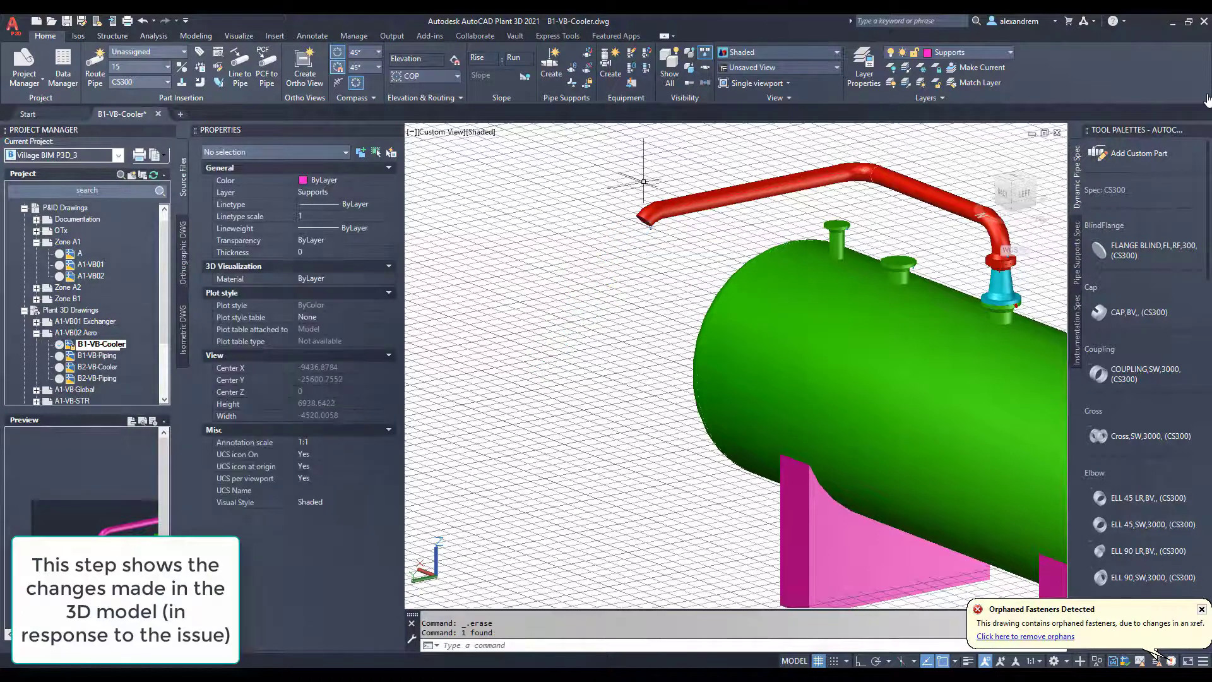
Step: Erase the fitting at the line's open end and route a size 250 pipe extension from there with one bend and a straight end run
click(652, 214)
key(Delete)
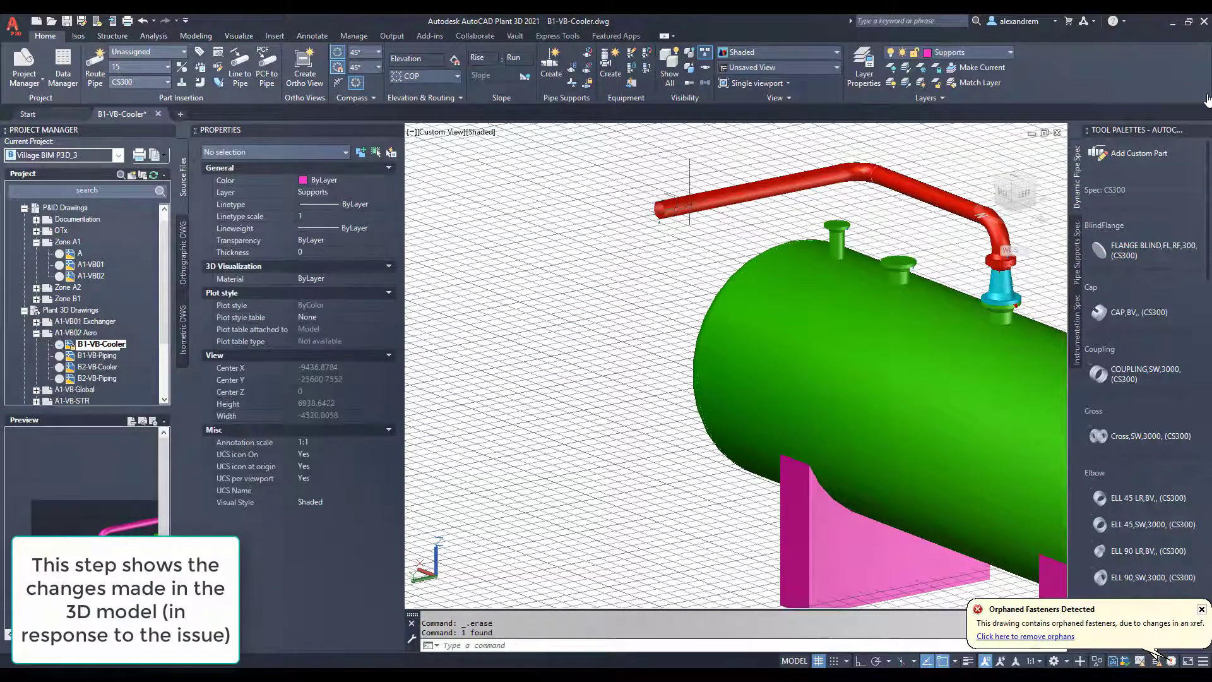
click(655, 213)
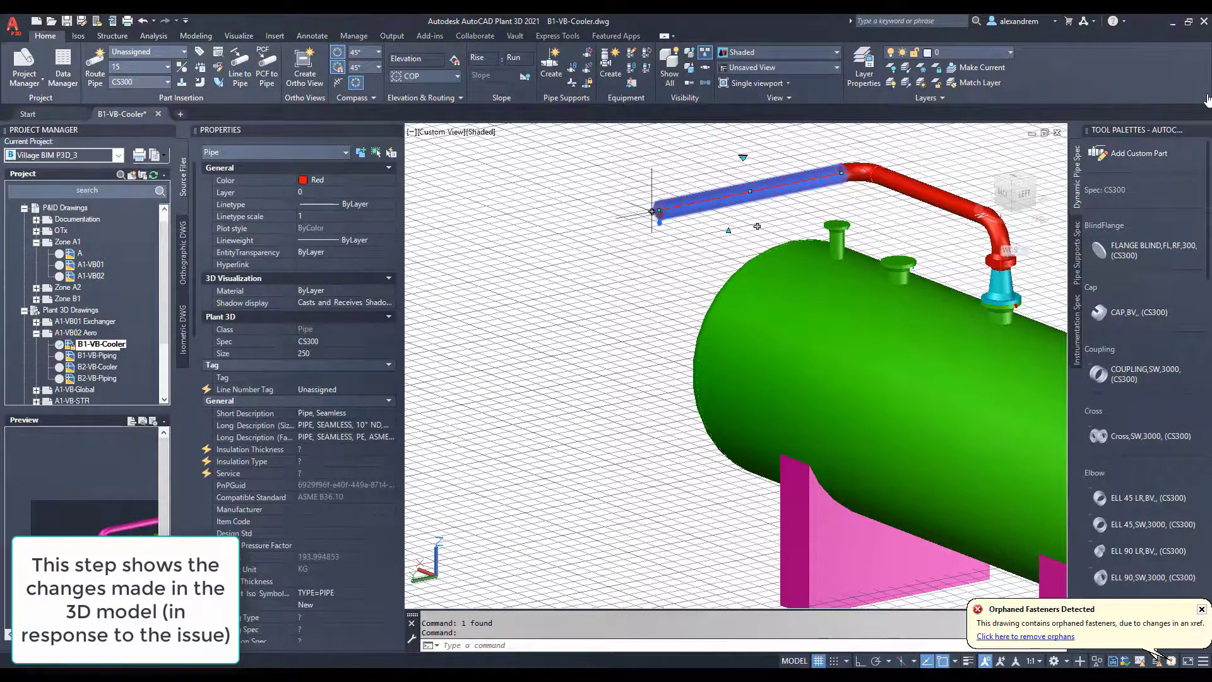
click(652, 211)
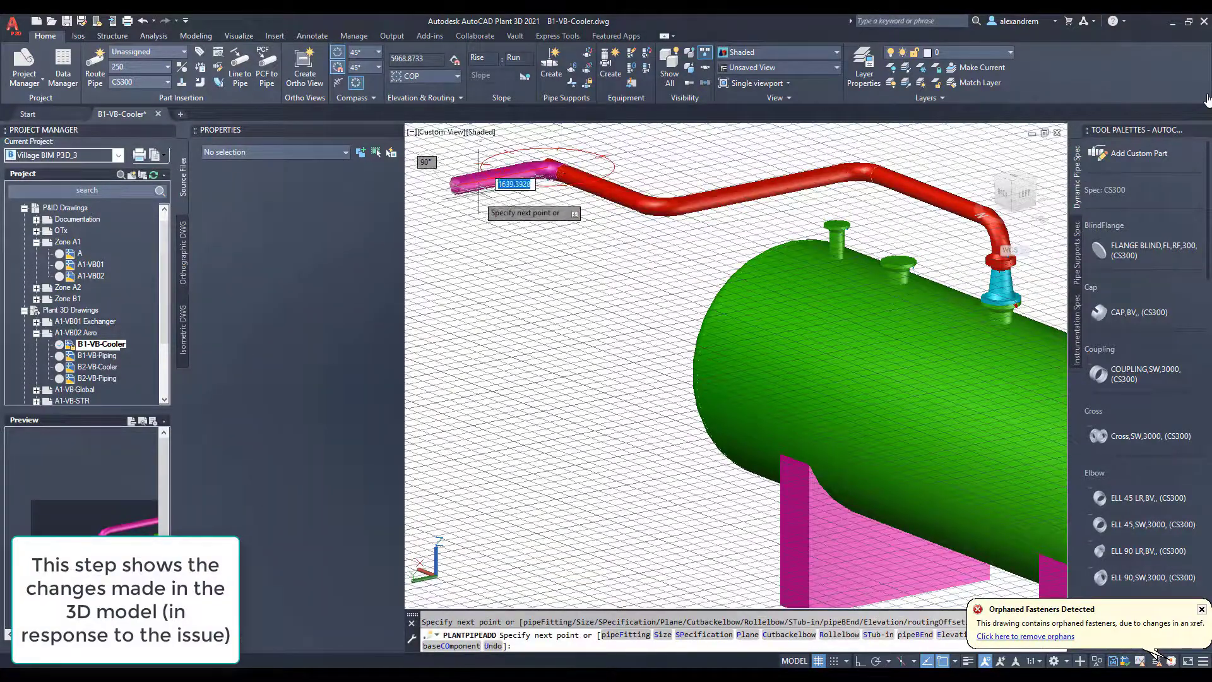
scroll(496, 253, up, 5)
click(612, 317)
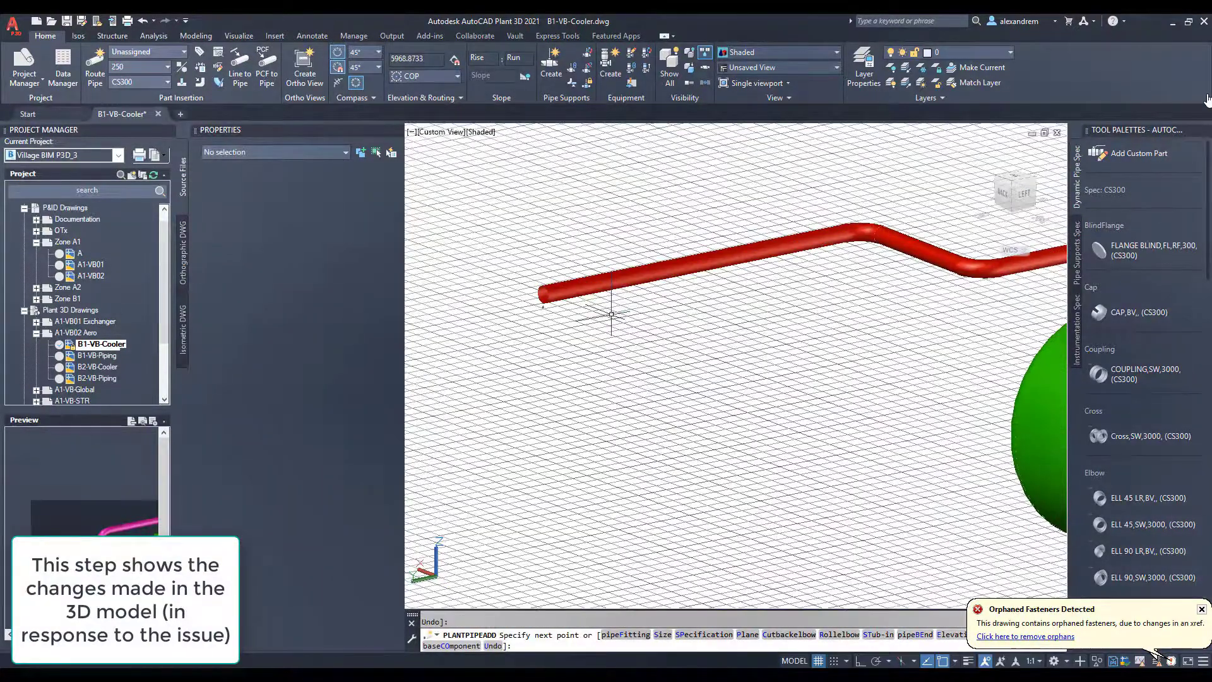
key(Escape)
Step: Insert a Gate Valve,BV,300 (CS300) into the new straight end run, rotated 90 degrees
click(1202, 610)
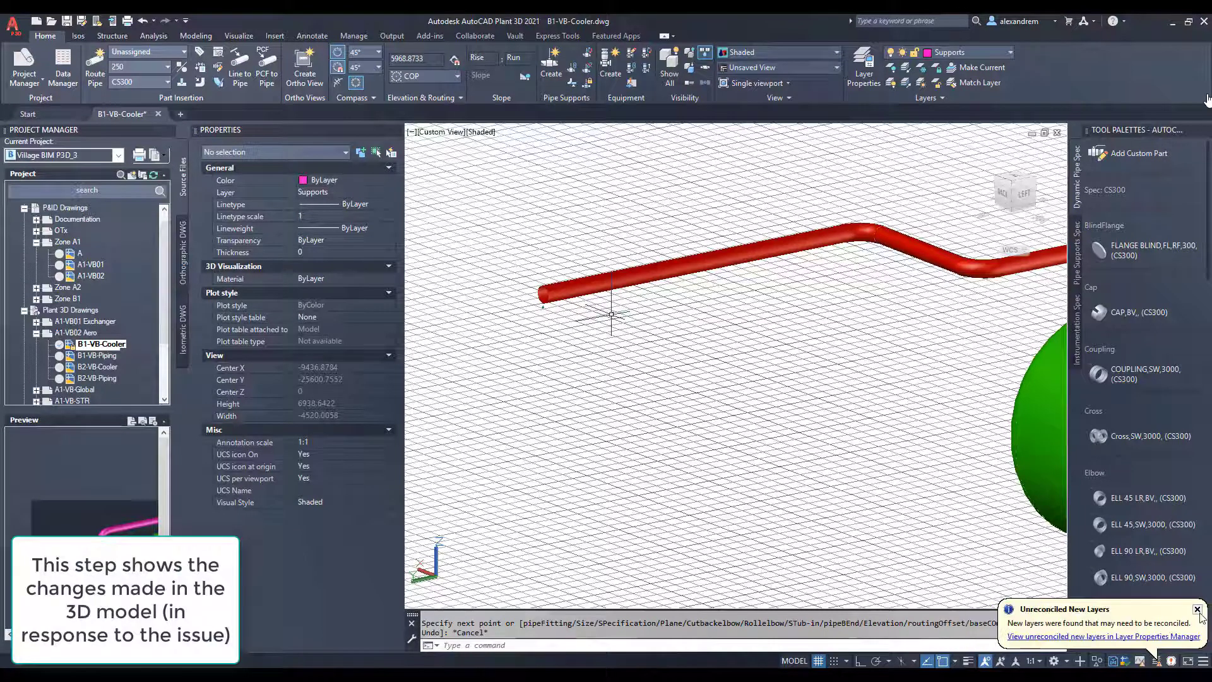
click(1198, 610)
drag(1210, 239, 1206, 503)
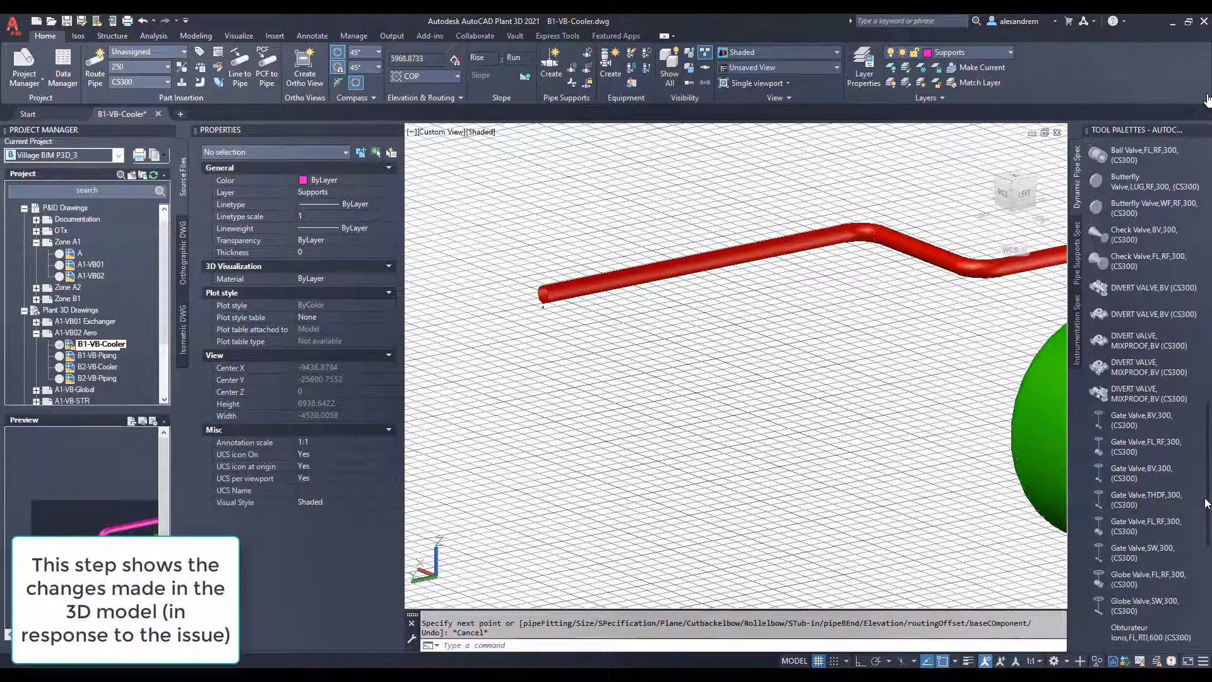
click(1101, 421)
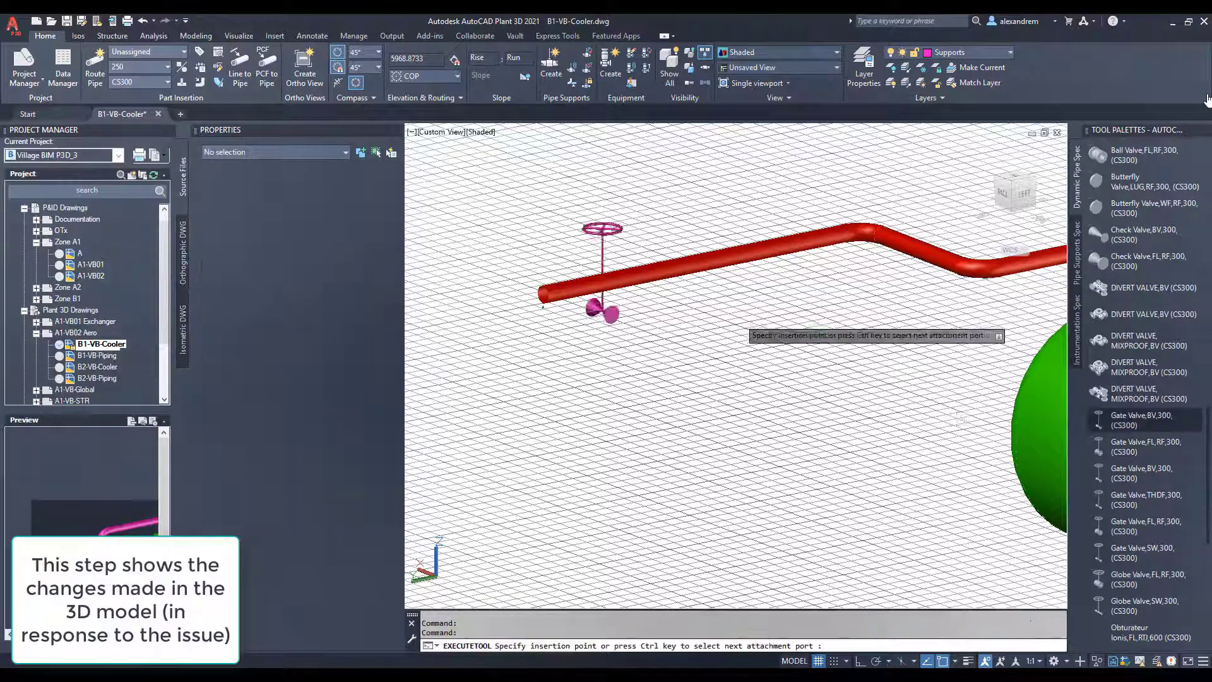
click(694, 263)
text(90)
key(Return)
key(Escape)
Step: Substitute the inserted valve with the 250 GATE VALVE, DOUBLE DISC, 10" ND, 300 LB, RF, ASME B16.10, 18" LG
click(694, 262)
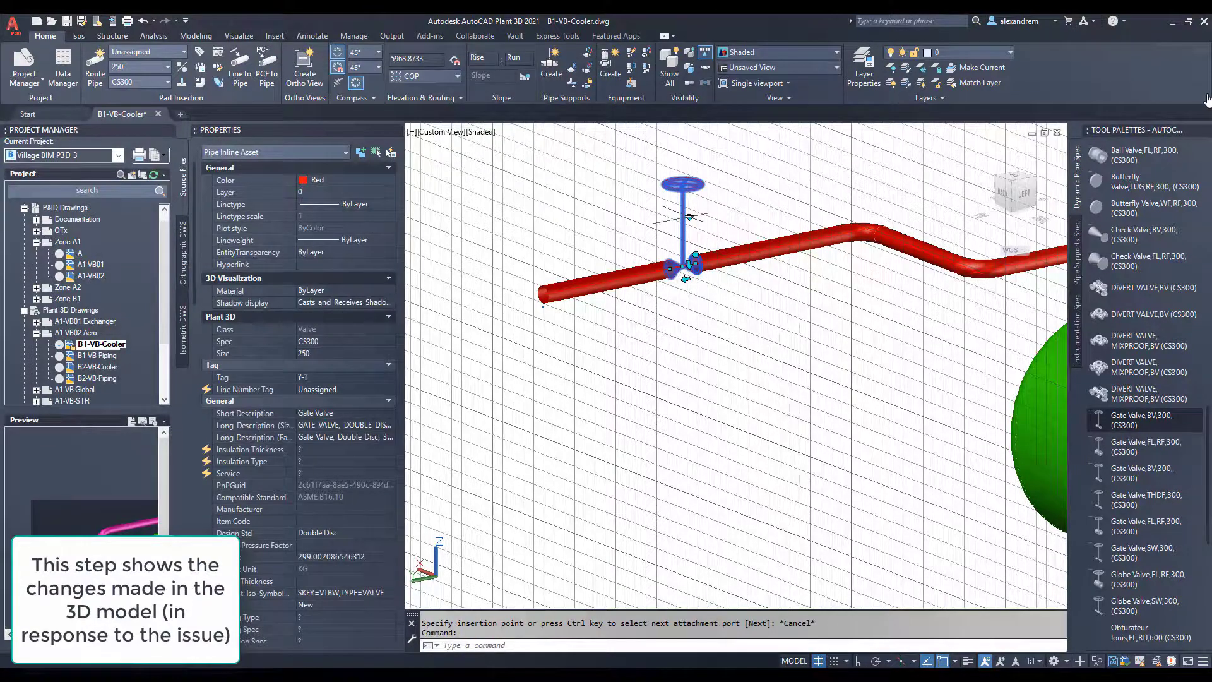
click(691, 218)
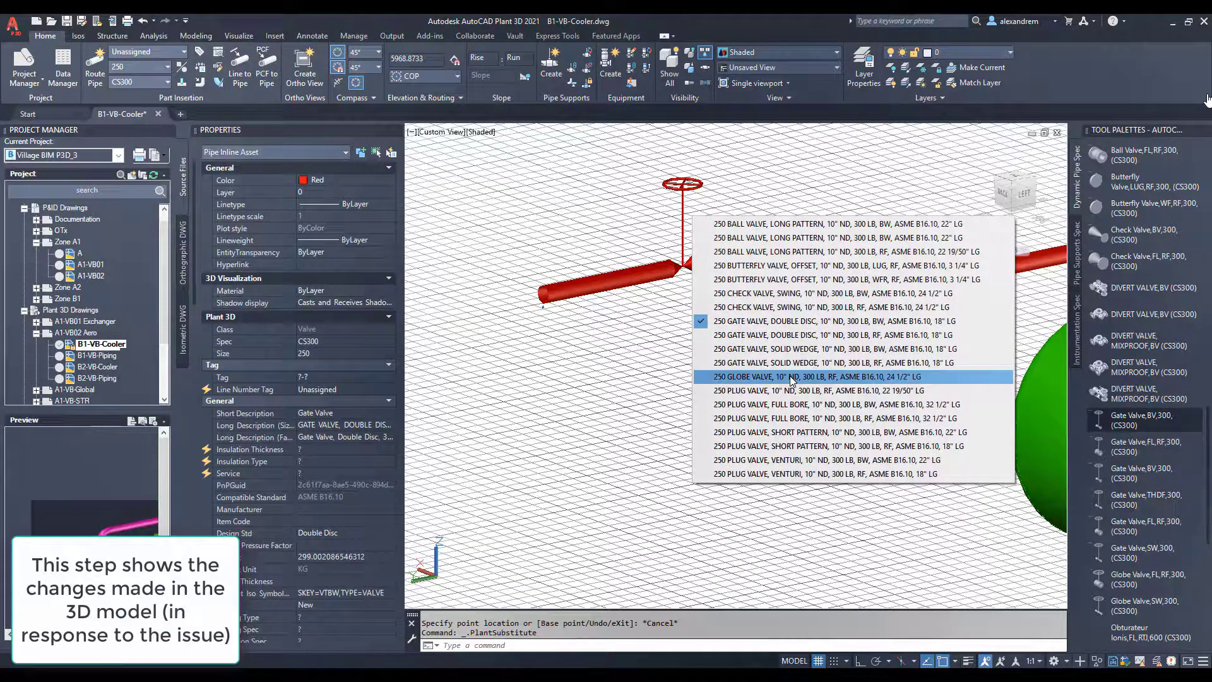
click(784, 335)
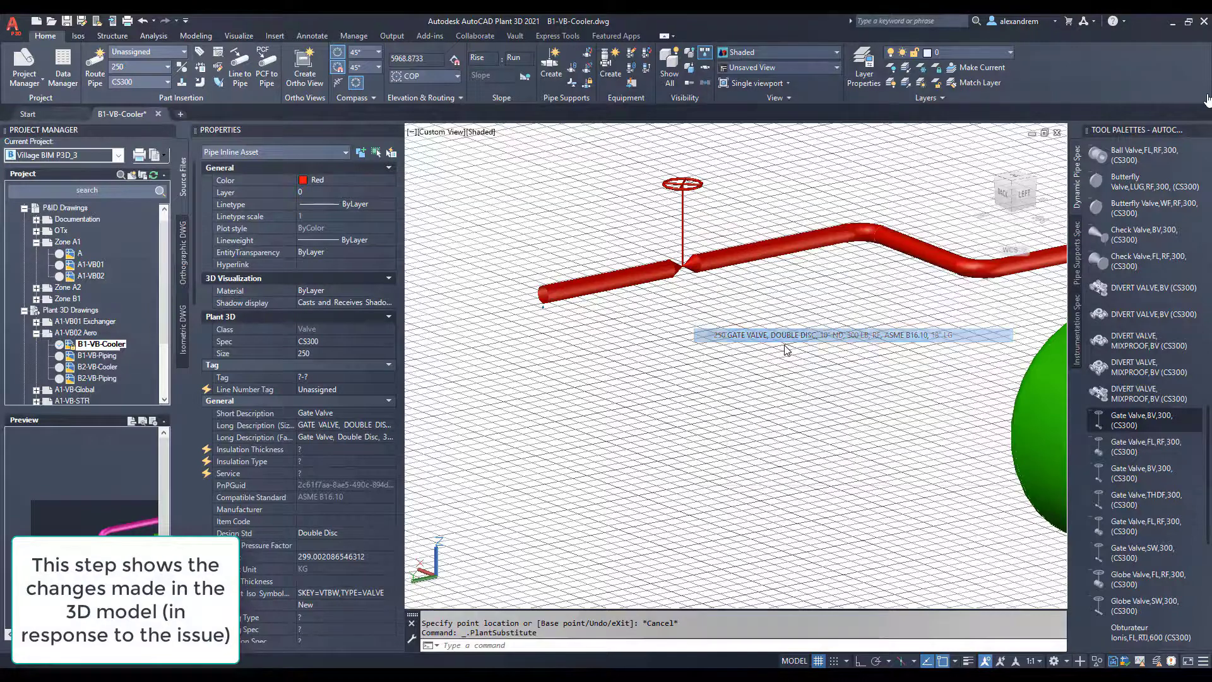
key(Escape)
scroll(691, 260, up, 2)
scroll(696, 265, up, 3)
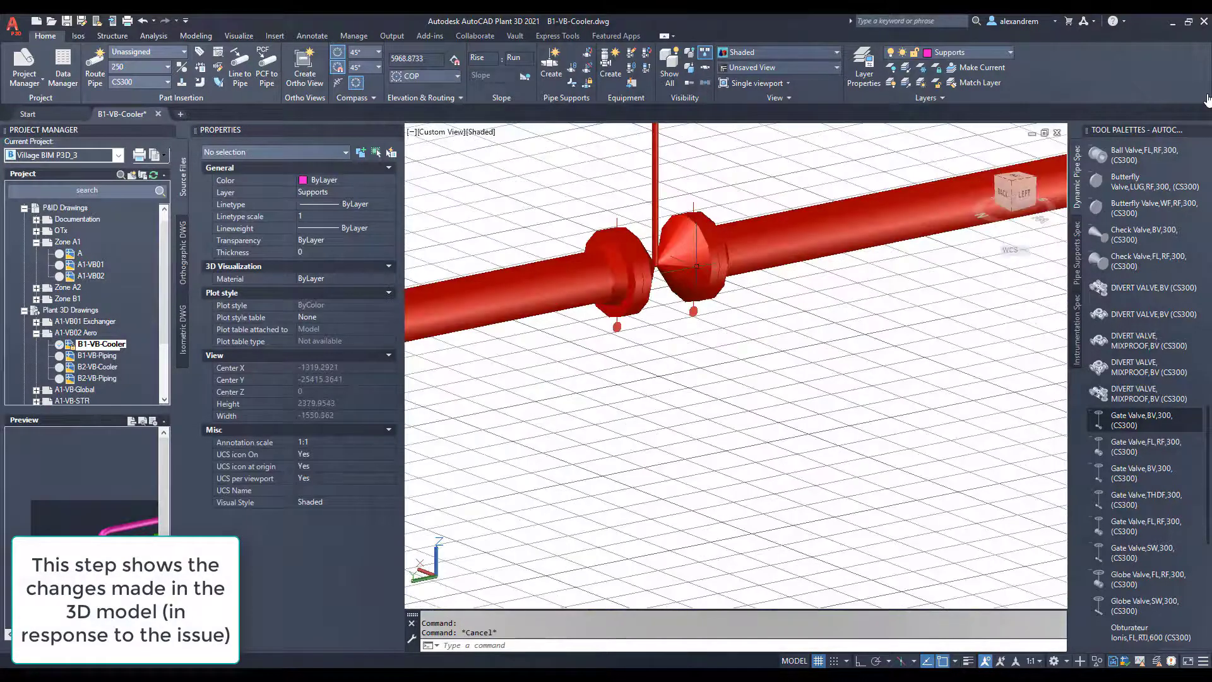
scroll(696, 266, down, 5)
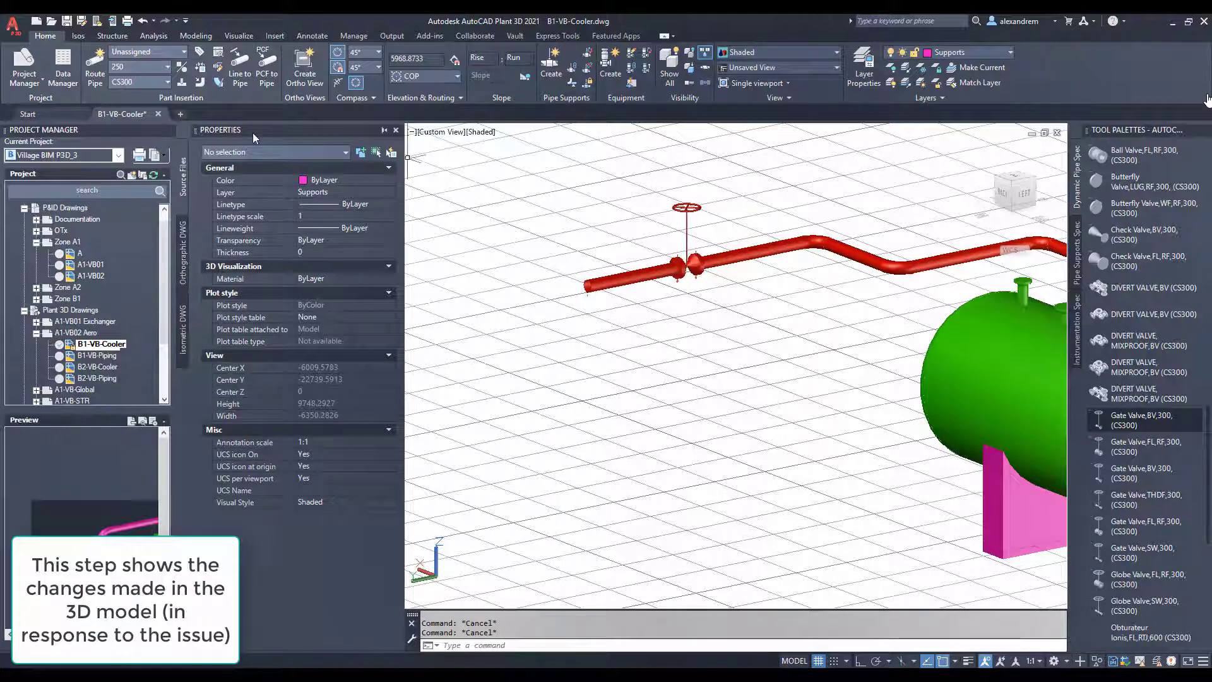
Step: Check in the B1-VB-Cooler drawing with the version comment "Modified line"
right_click(101, 349)
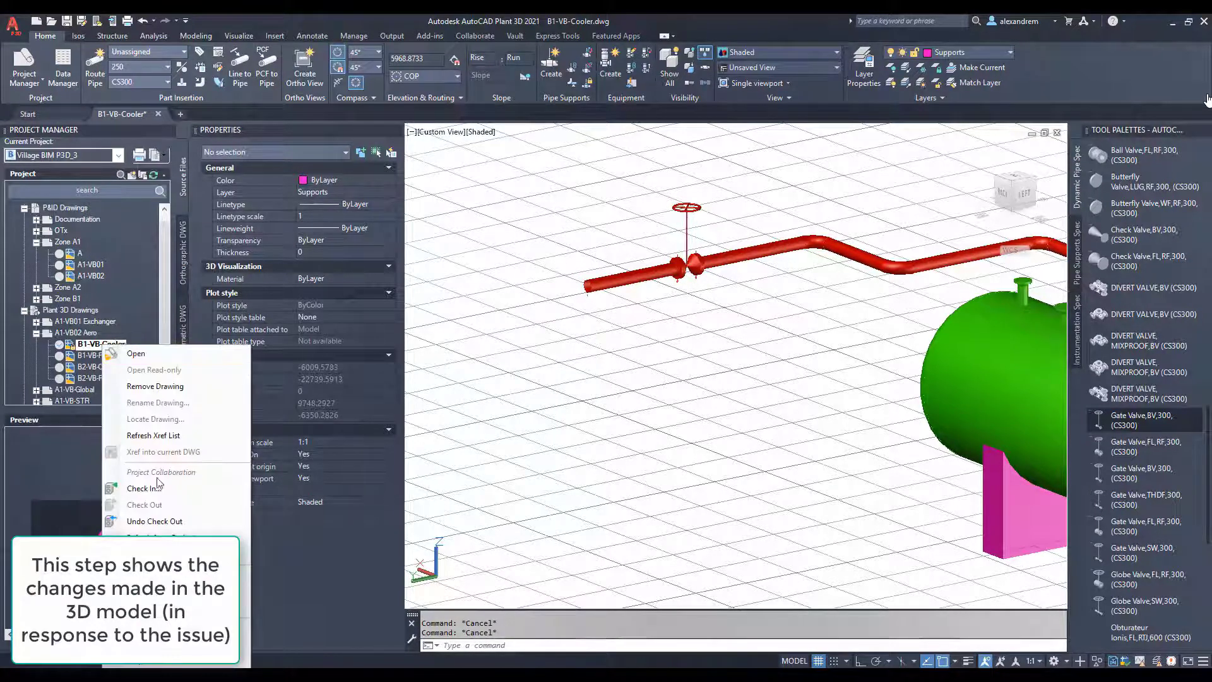
click(189, 487)
click(347, 423)
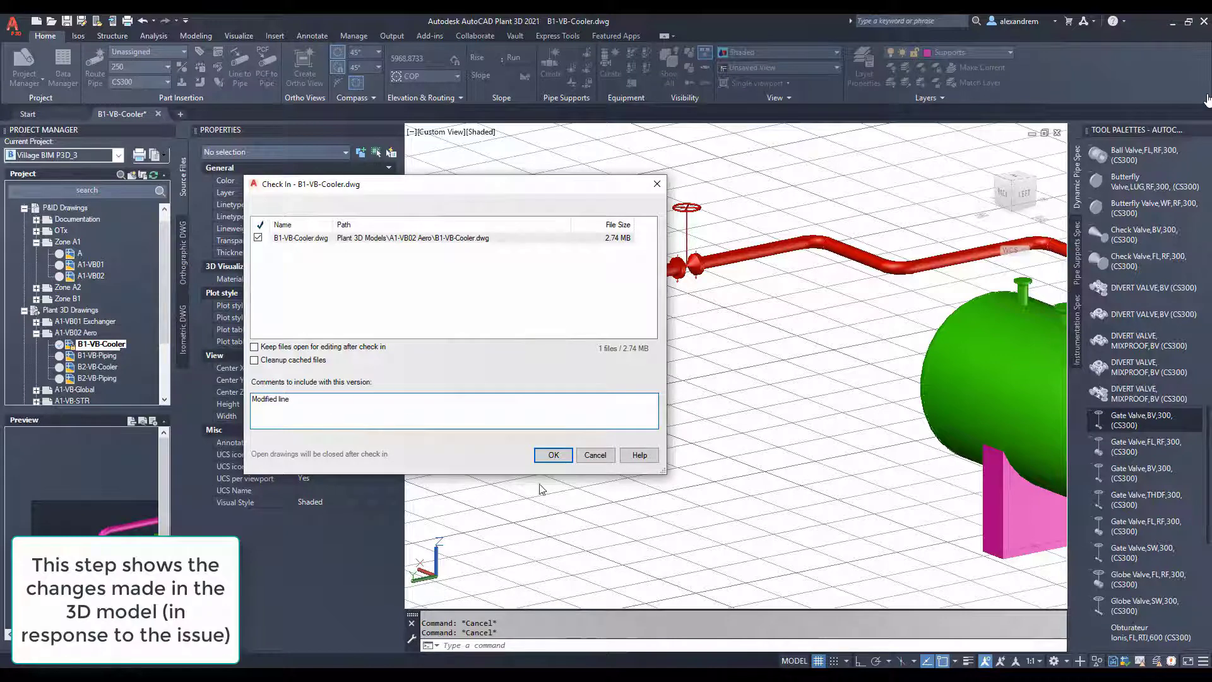
click(553, 455)
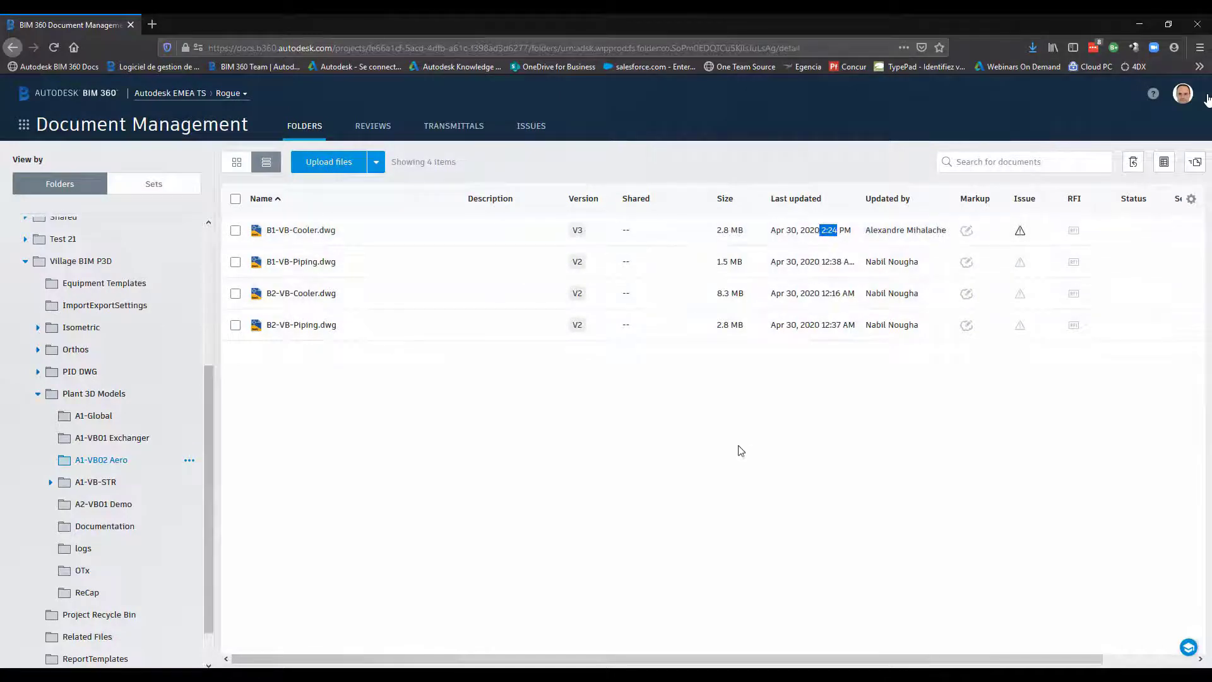
Step: In BIM 360 Document Management, open B1-VB-Cooler.dwg and compare the 3D View of version v3 with v2
click(295, 229)
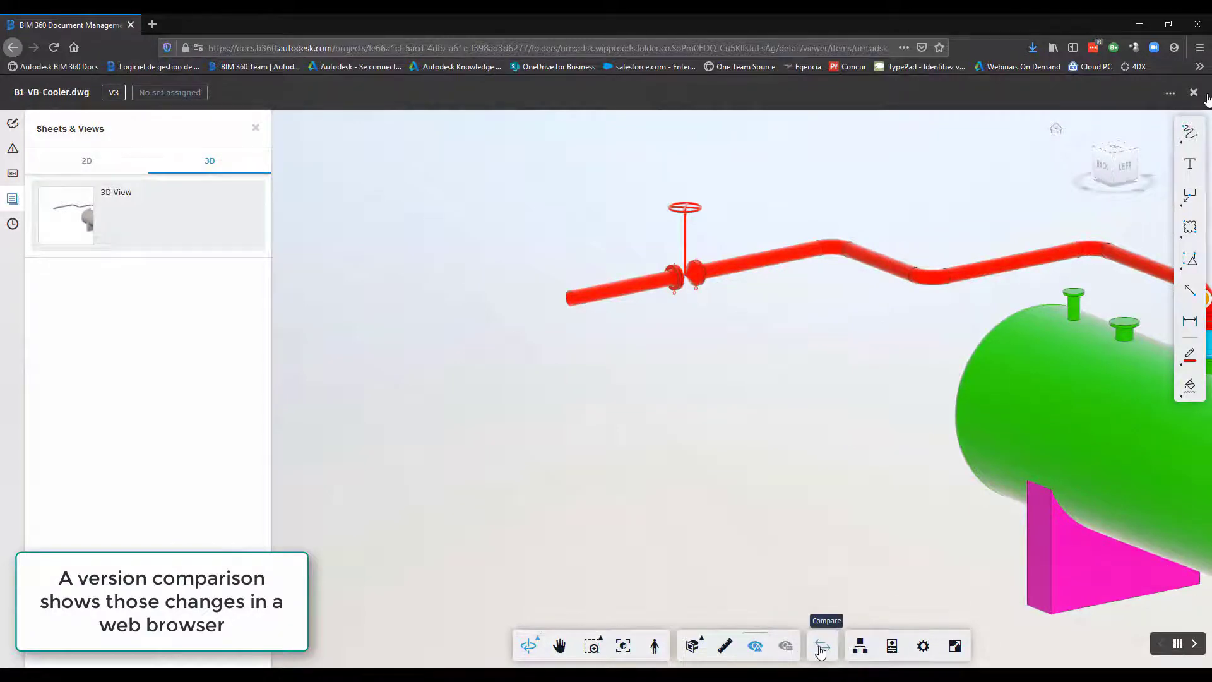
click(821, 646)
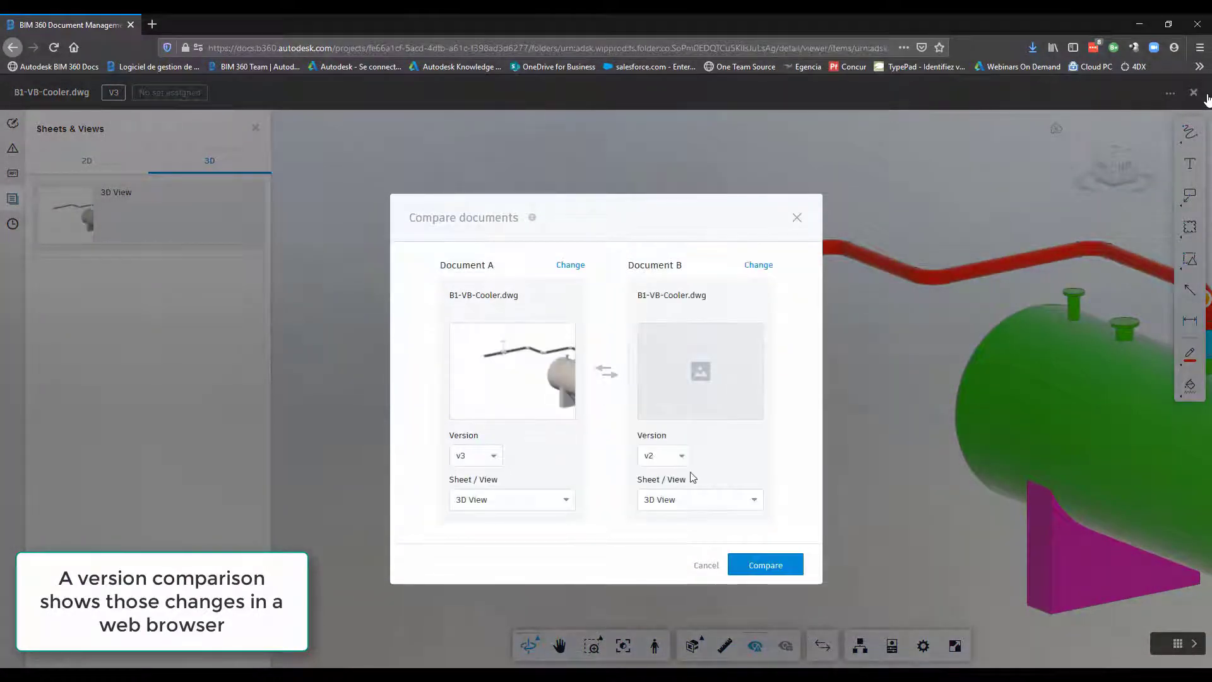
click(767, 564)
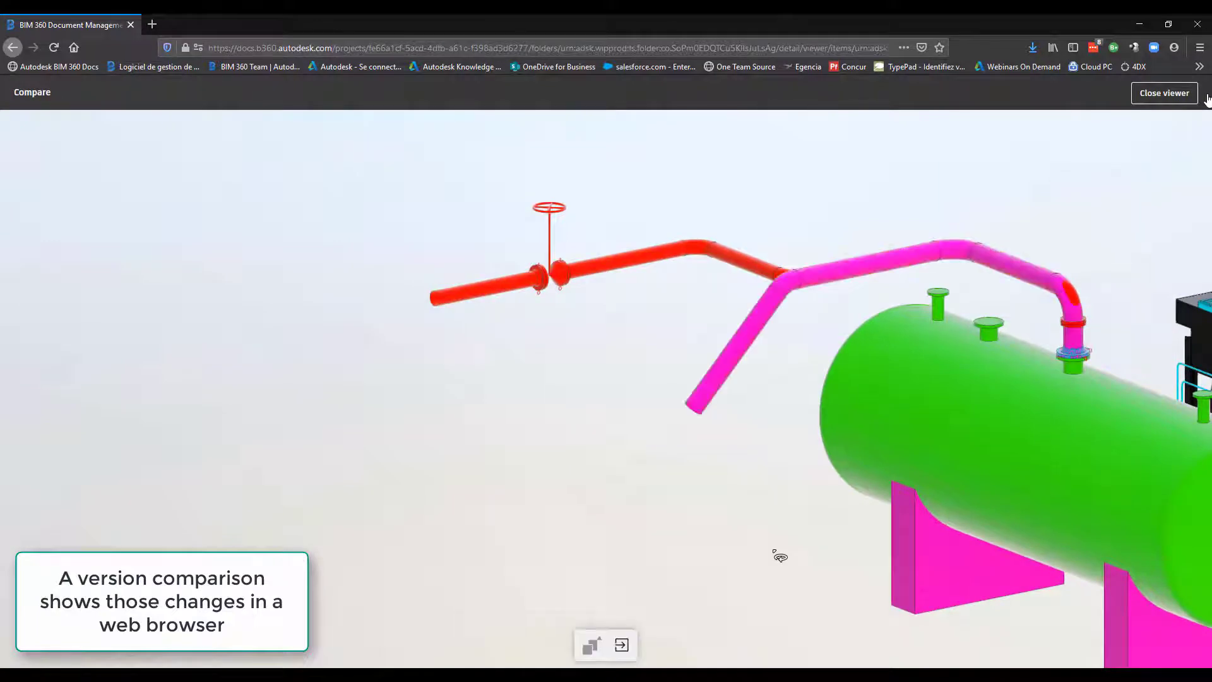
drag(1039, 204, 202, 239)
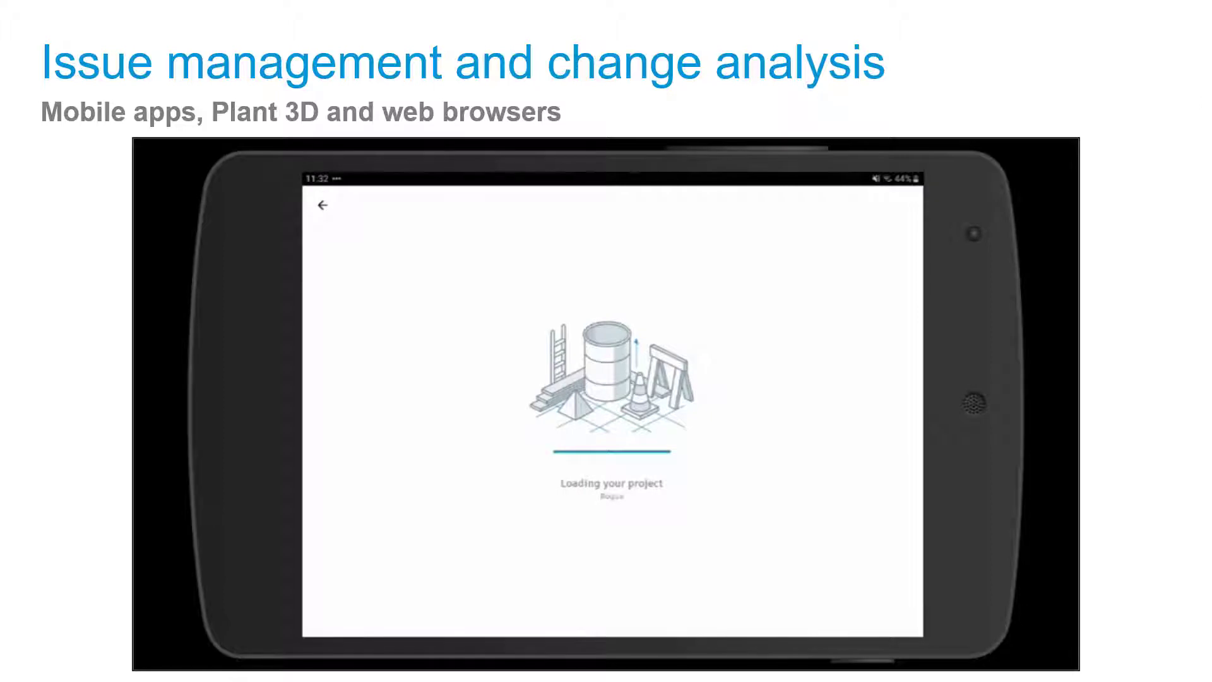
click(1151, 52)
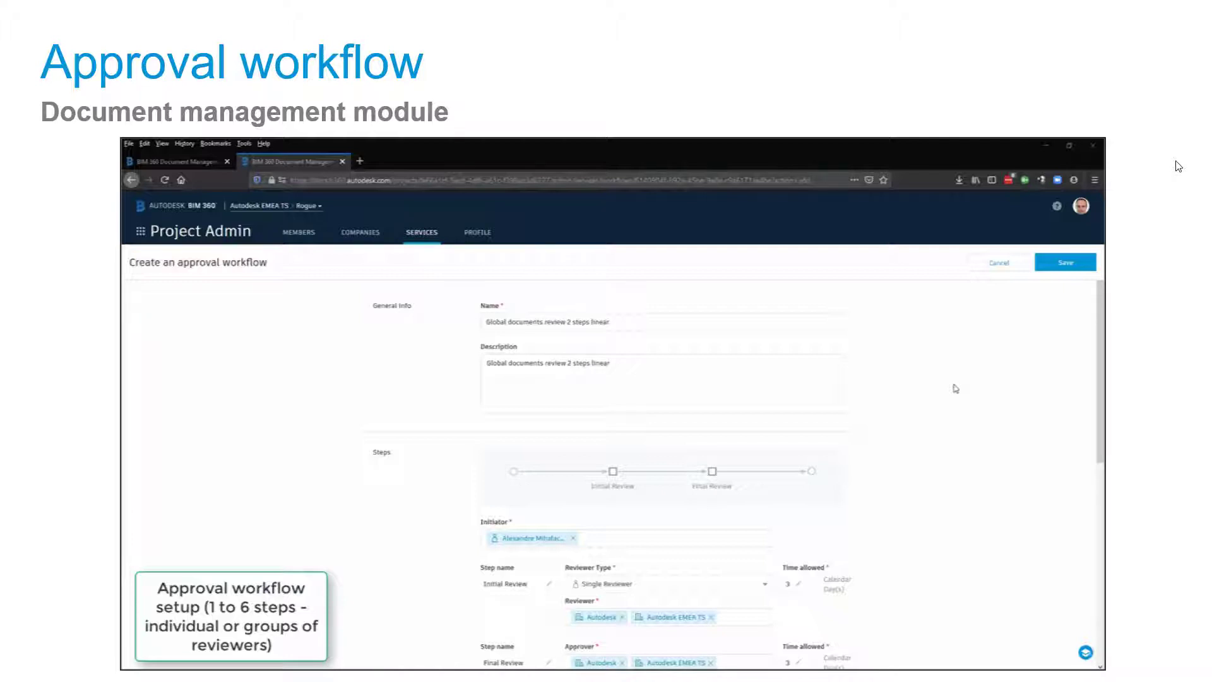
mouse_move(601, 339)
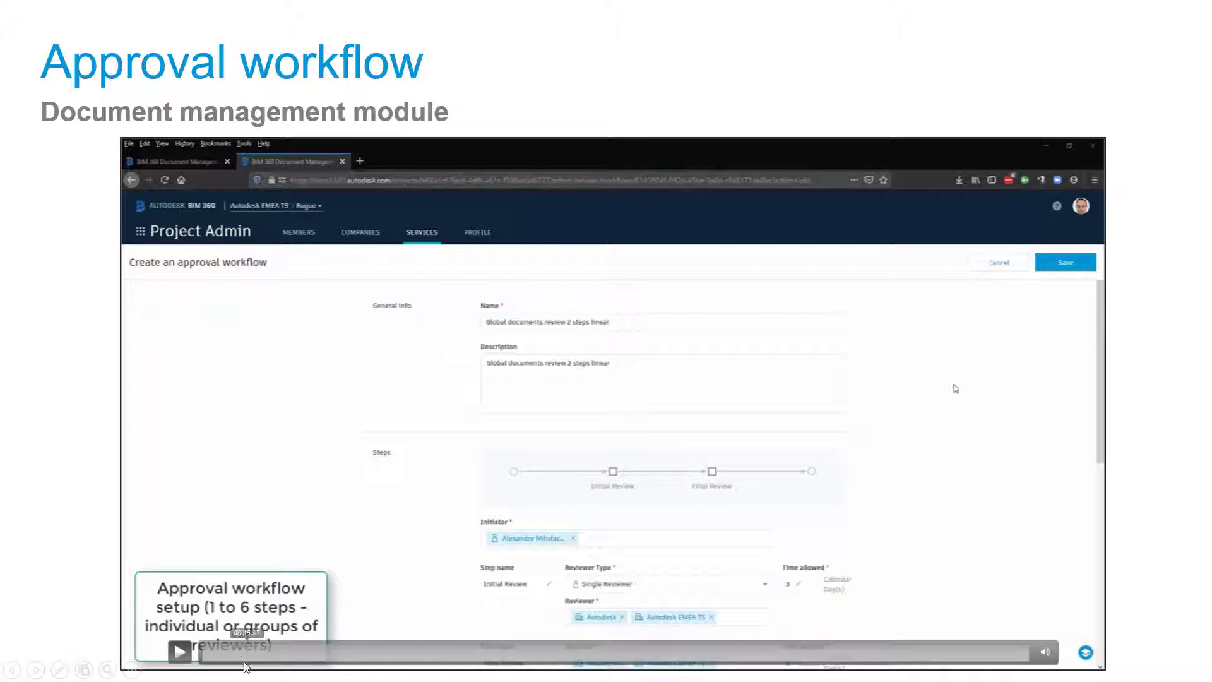
click(181, 651)
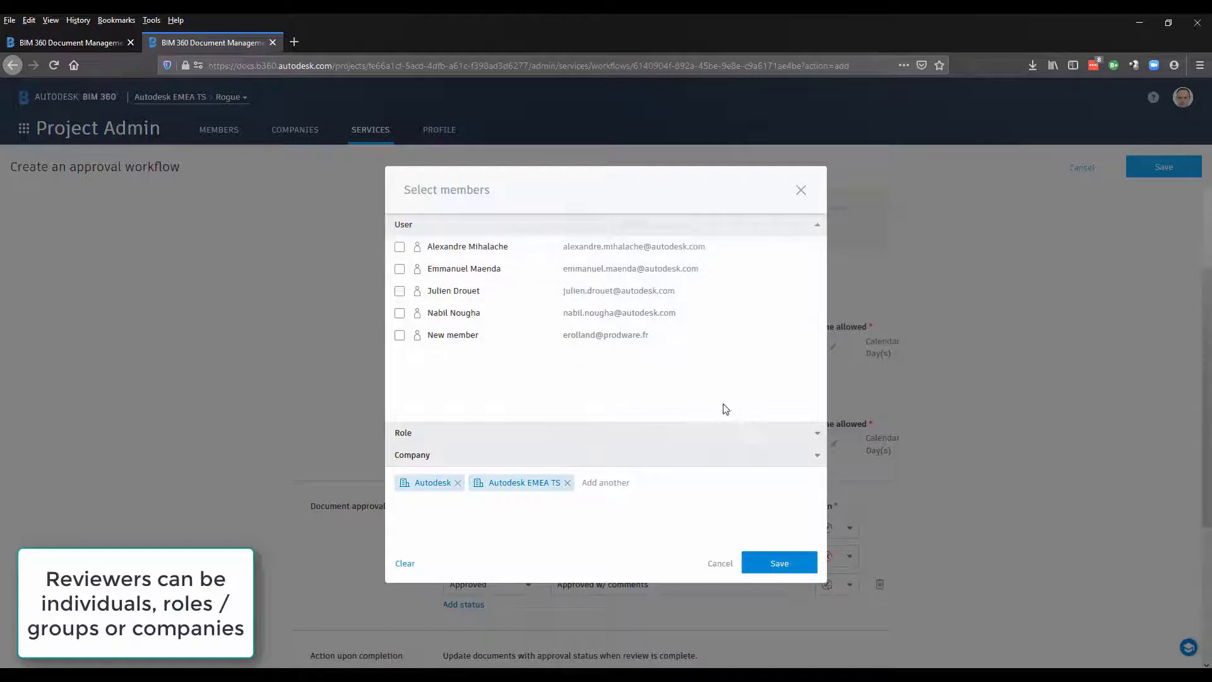
Step: Check the companies offered as workflow reviewers, and delete the "Approved w/ comments" document approval status
click(804, 456)
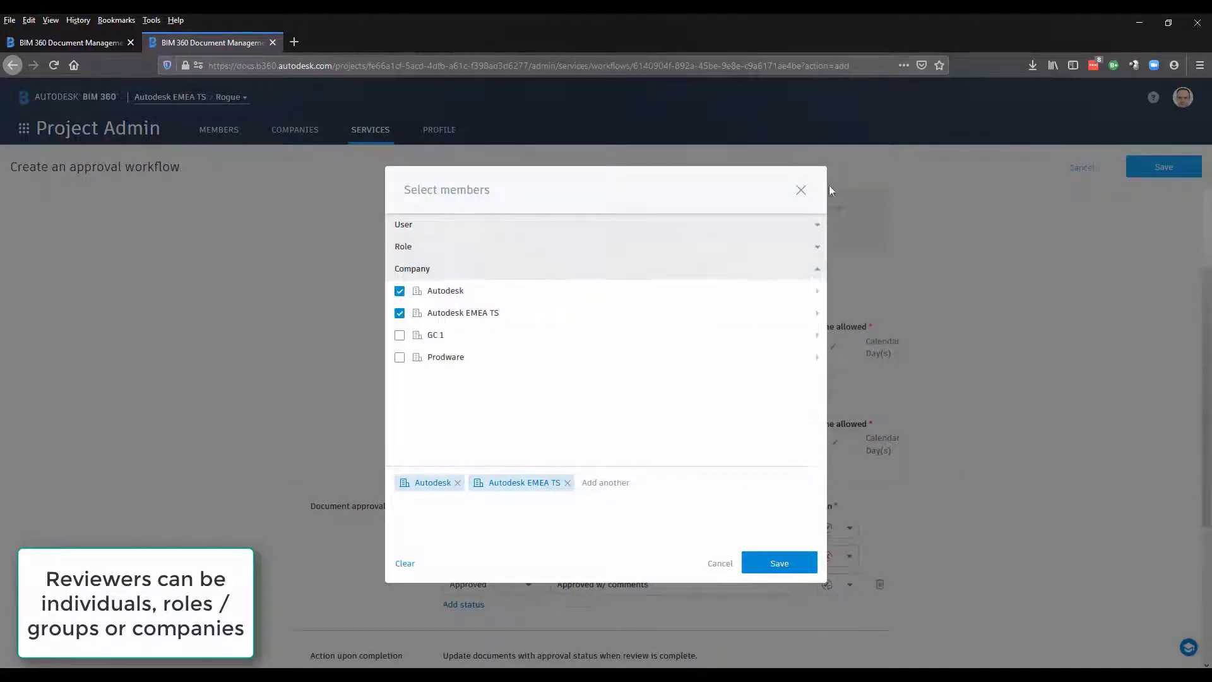
click(801, 190)
scroll(982, 422, down, 3)
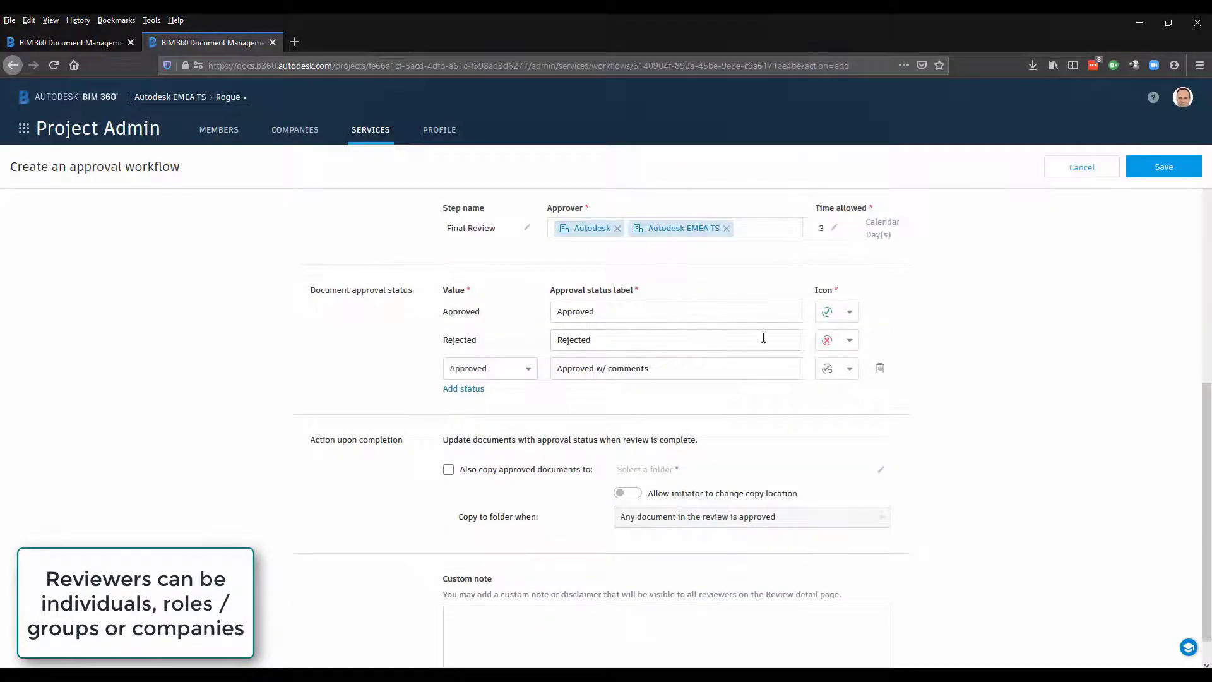
click(879, 369)
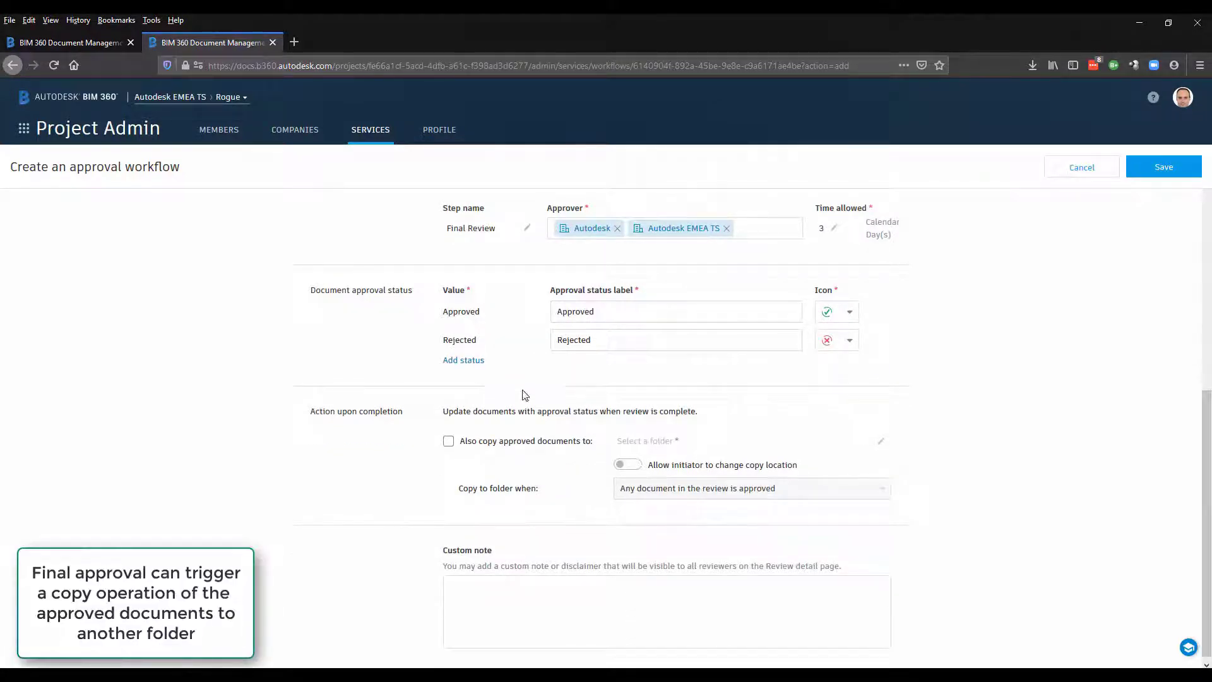
Step: Have the approval workflow also copy approved documents to the Project Files/Approved documents folder
click(449, 442)
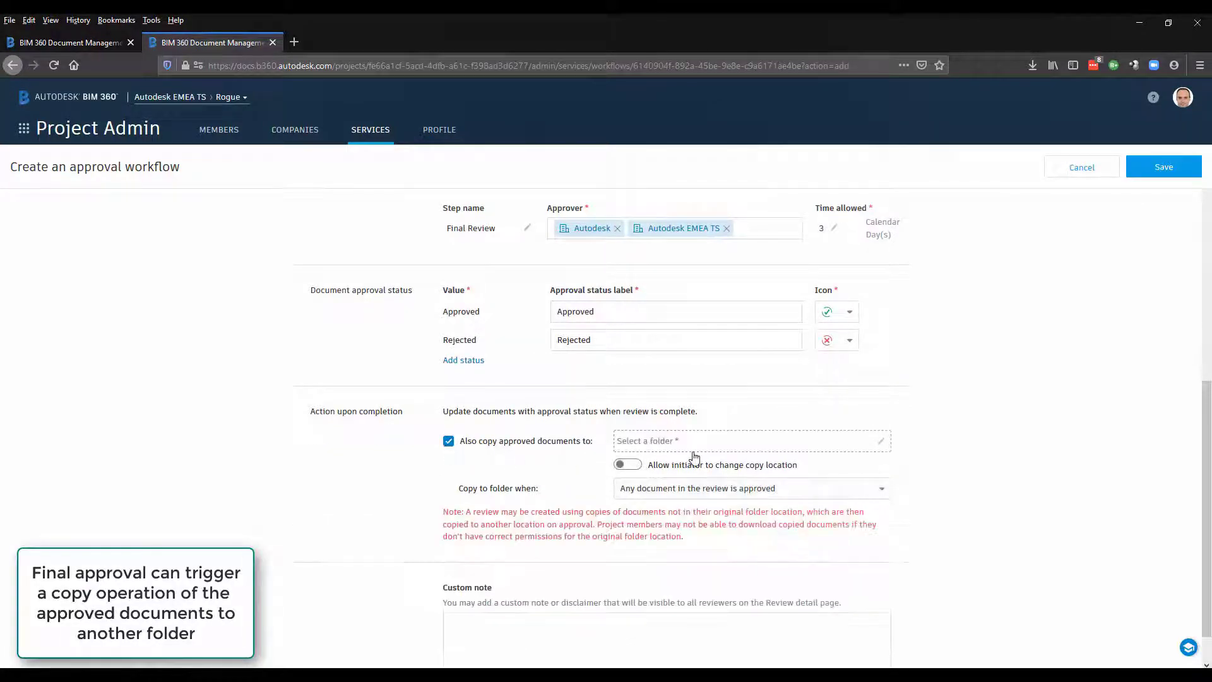
click(882, 442)
click(415, 289)
click(482, 309)
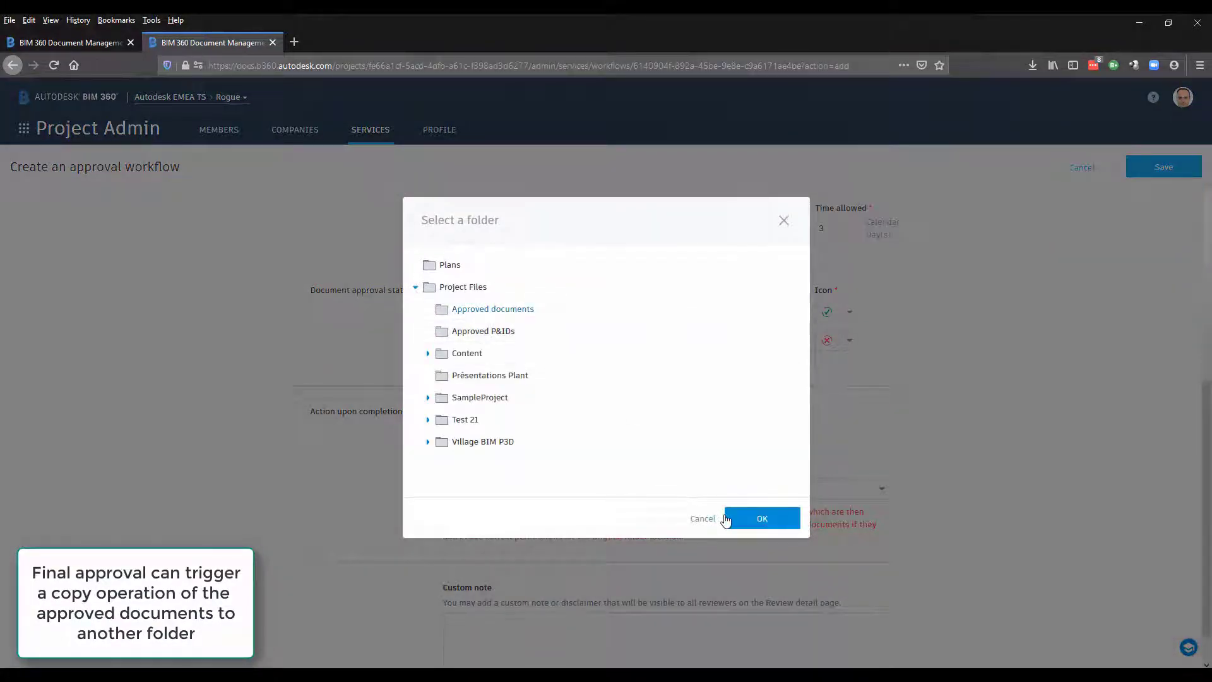
click(761, 518)
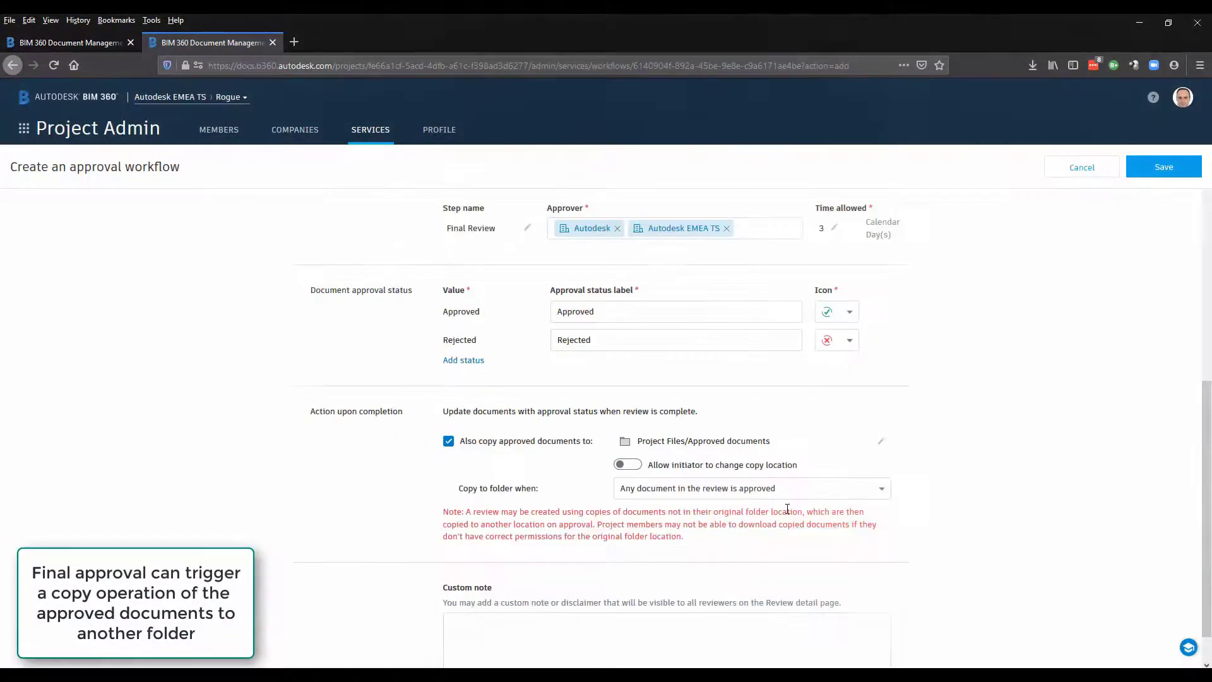
Step: Set the copy condition to "All documents in the review have been approved" and save the approval workflow
click(666, 493)
click(674, 534)
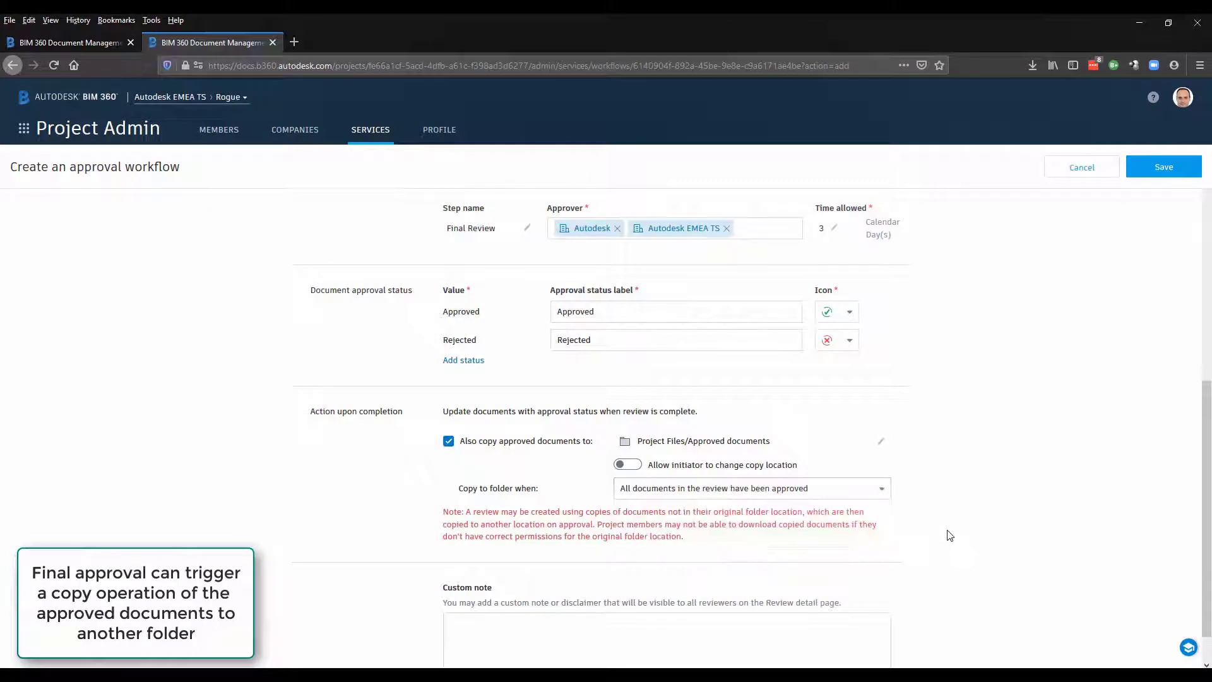
scroll(964, 479, down, 1)
click(1164, 167)
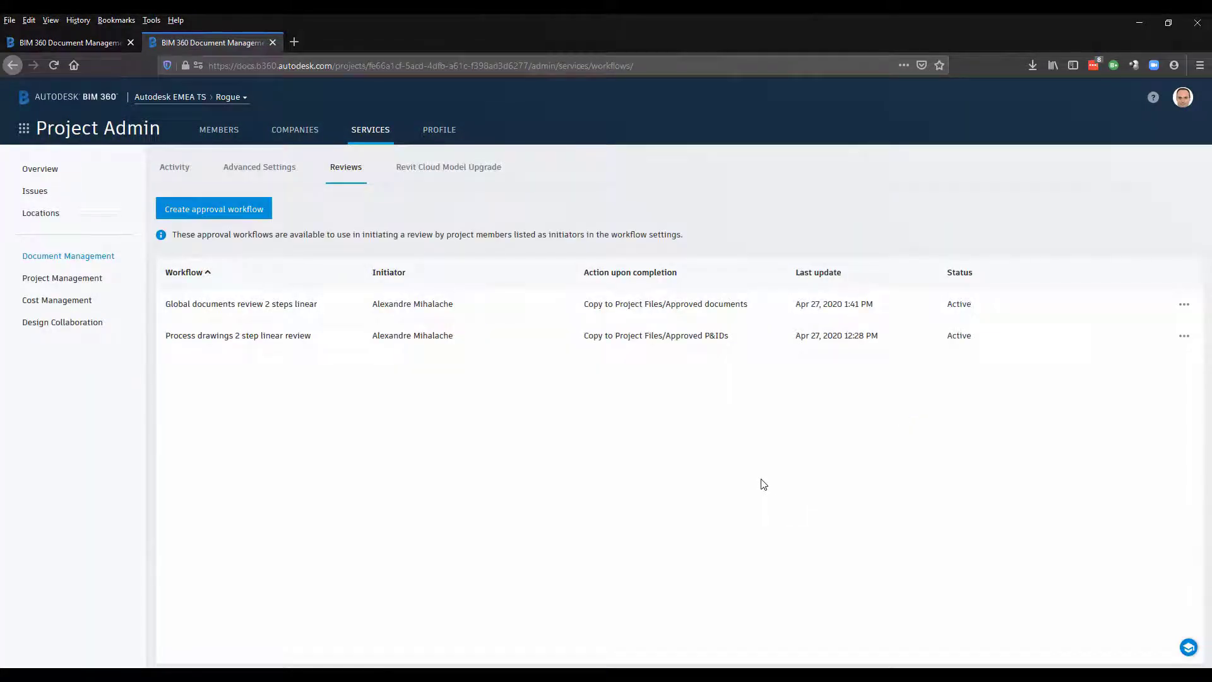
Step: In Document Management, open the A1-VB01 Exchanger folder under Village BIM P3D's Plant 3D Models and select A1-VB-Piping.dwg for review
click(99, 43)
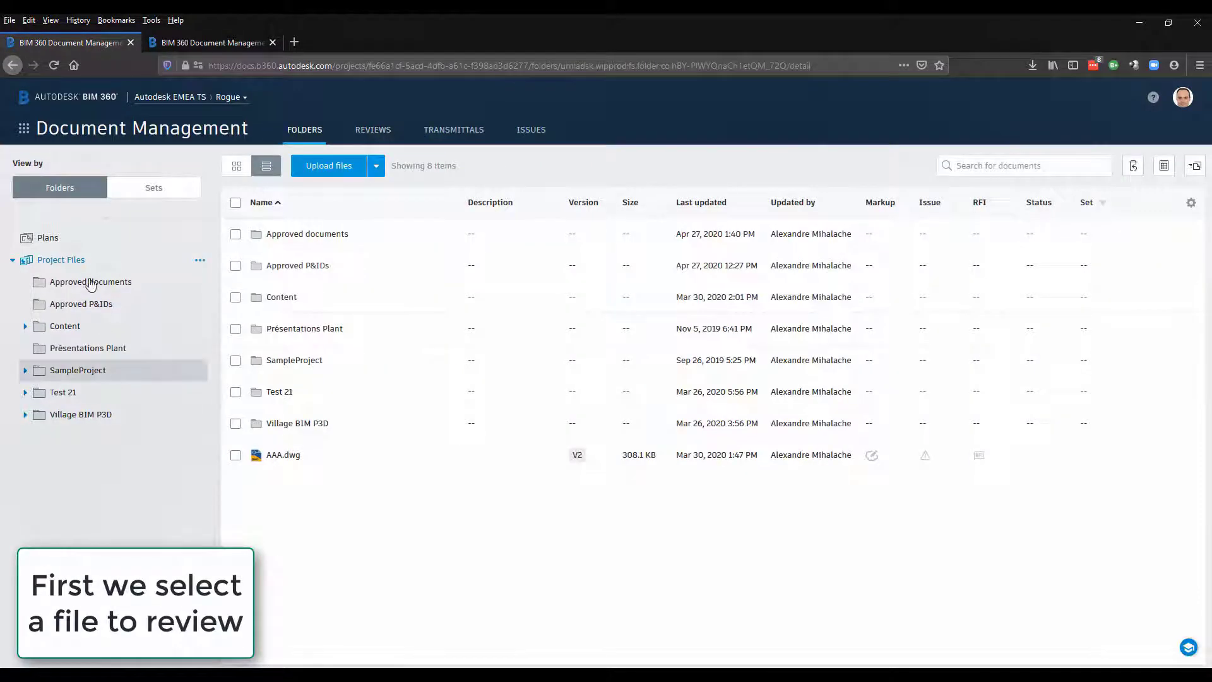
click(75, 416)
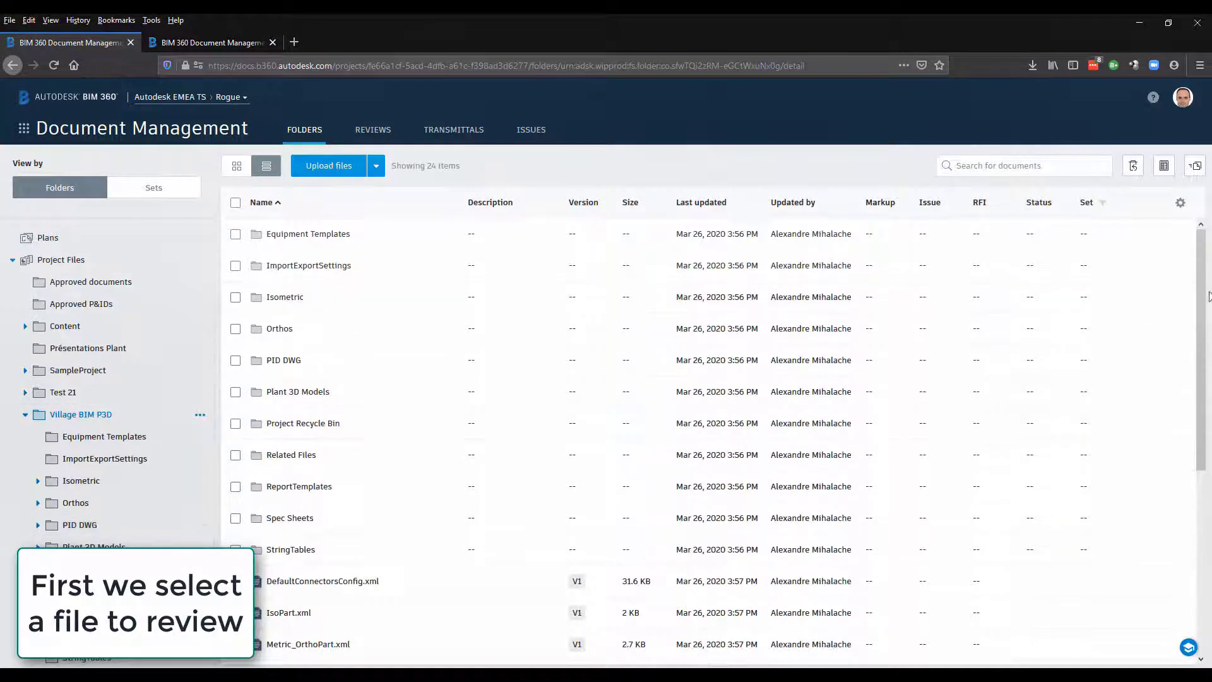
mouse_move(1203, 283)
mouse_down()
mouse_move(1205, 295)
mouse_move(1203, 282)
mouse_up()
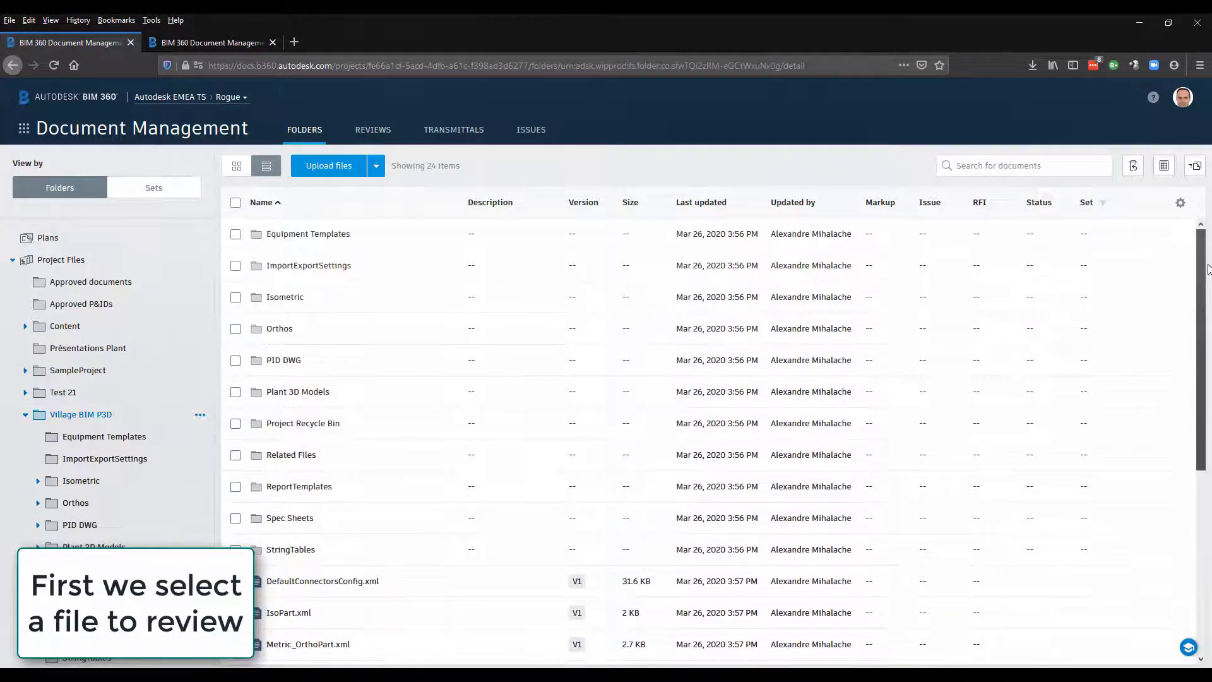
click(286, 395)
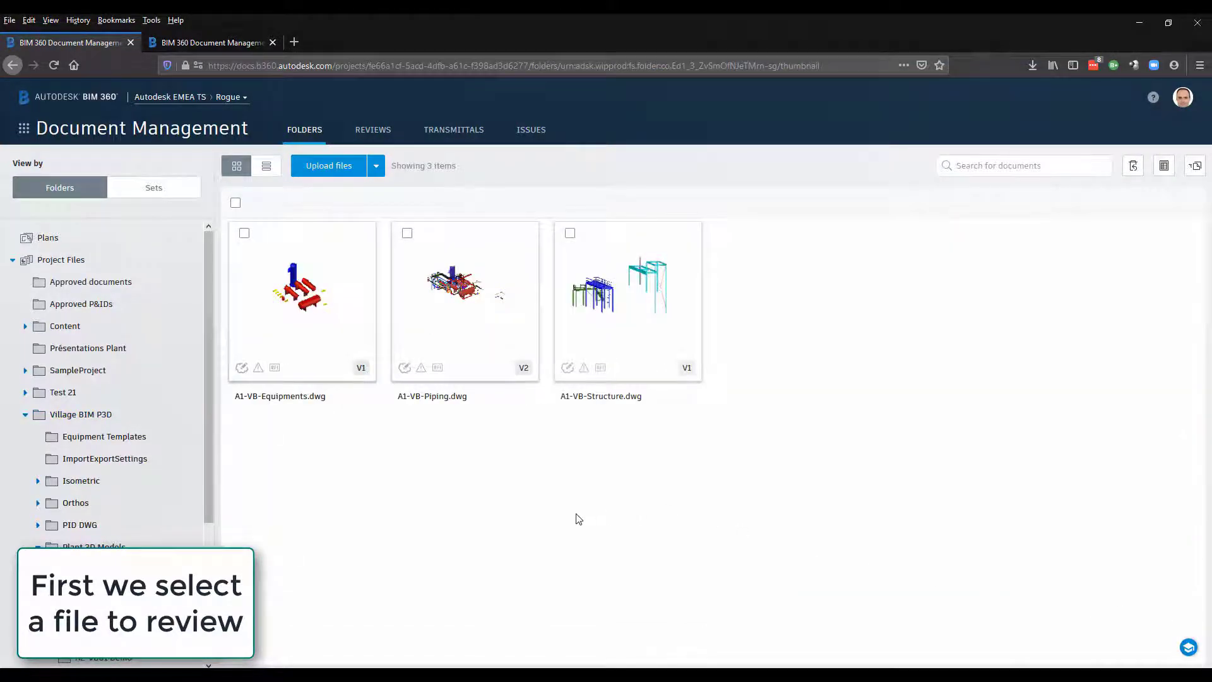
click(407, 235)
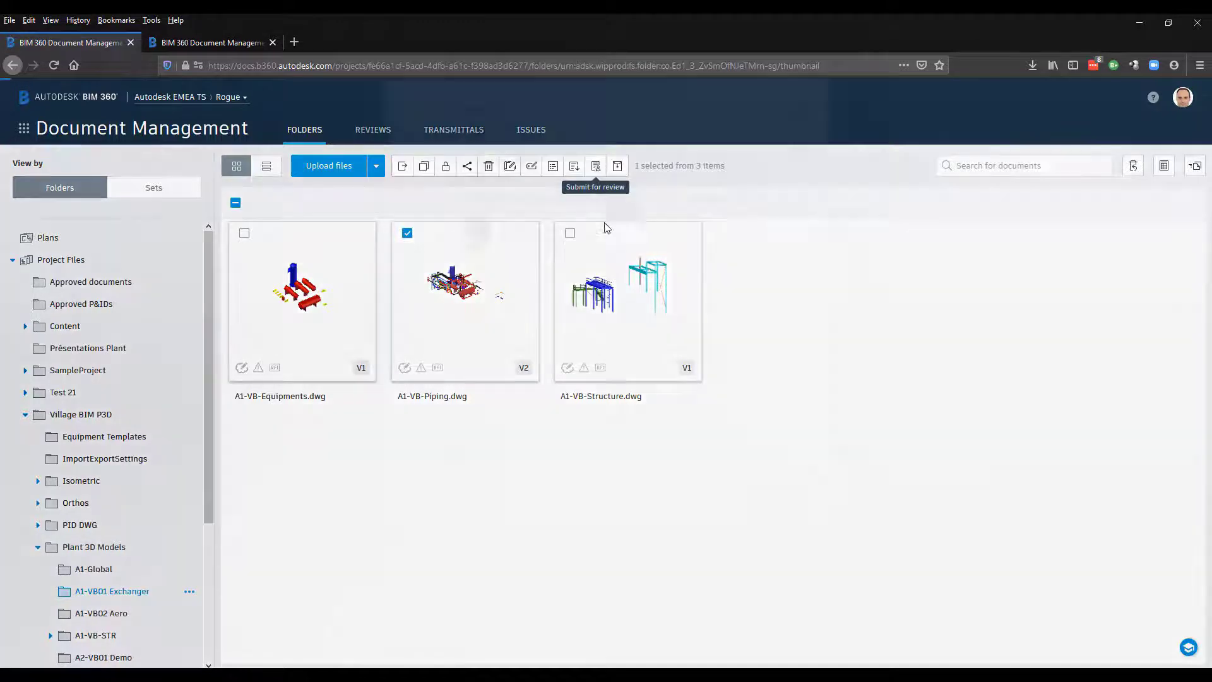
Step: Start submitting A1-VB-Piping.dwg for review using the "Global documents review 2 steps linear" approval workflow
click(597, 167)
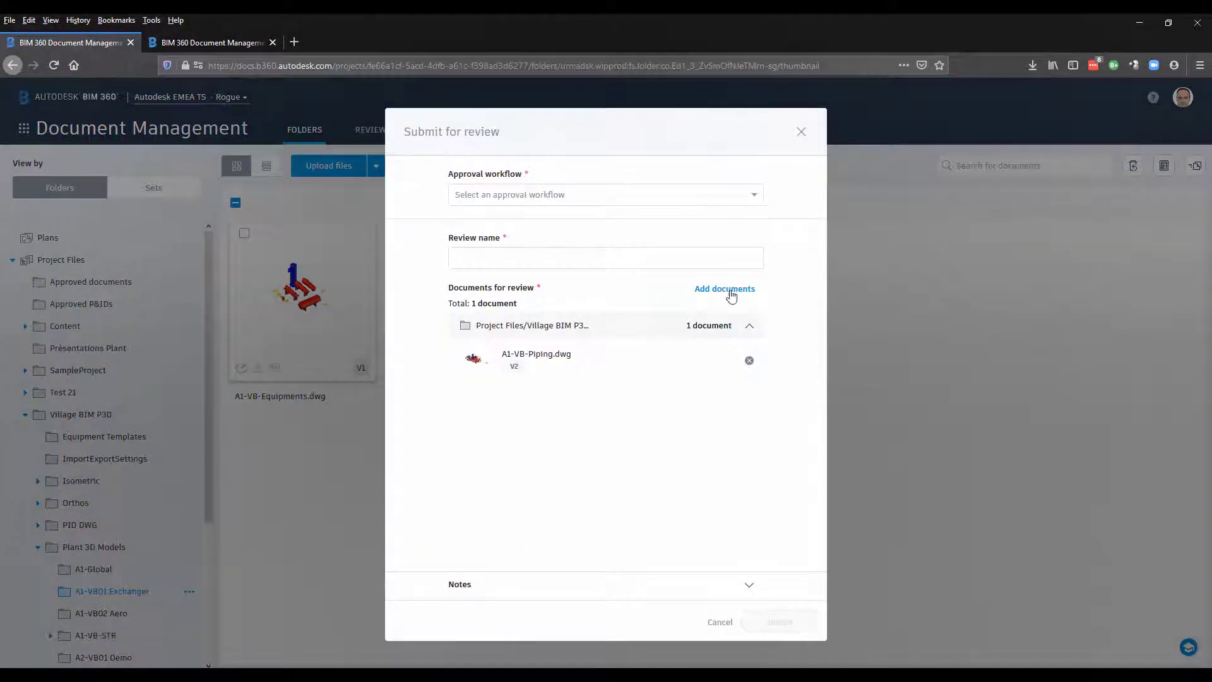
click(753, 197)
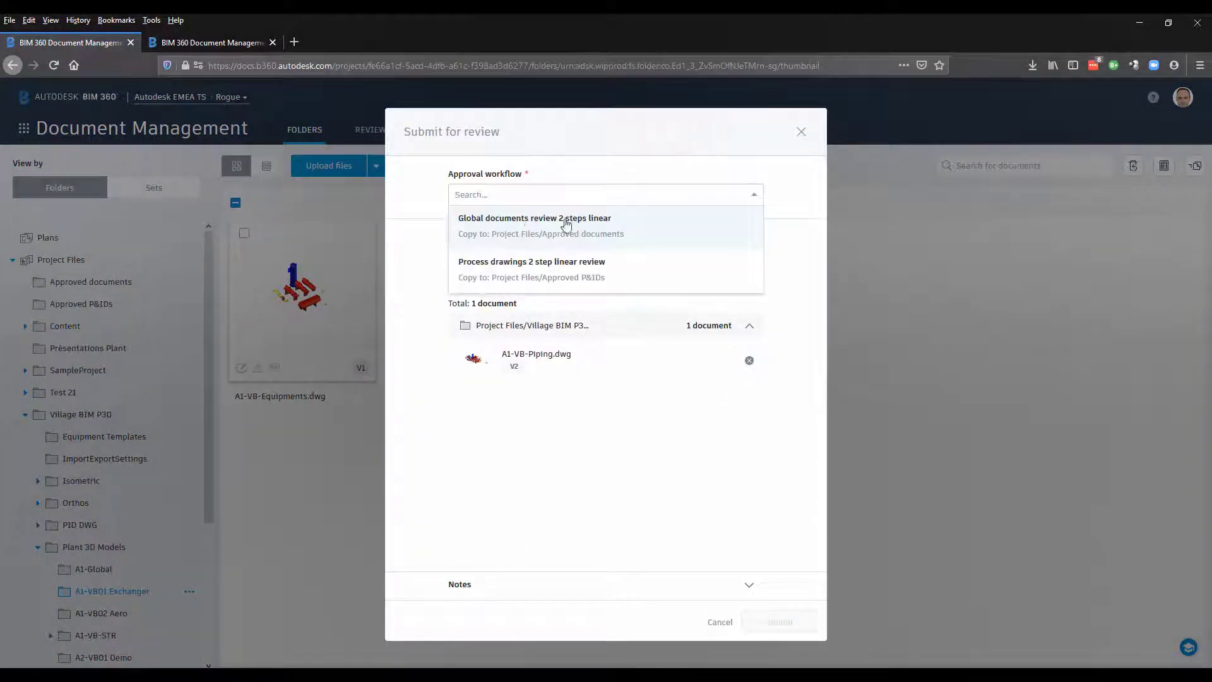
click(595, 226)
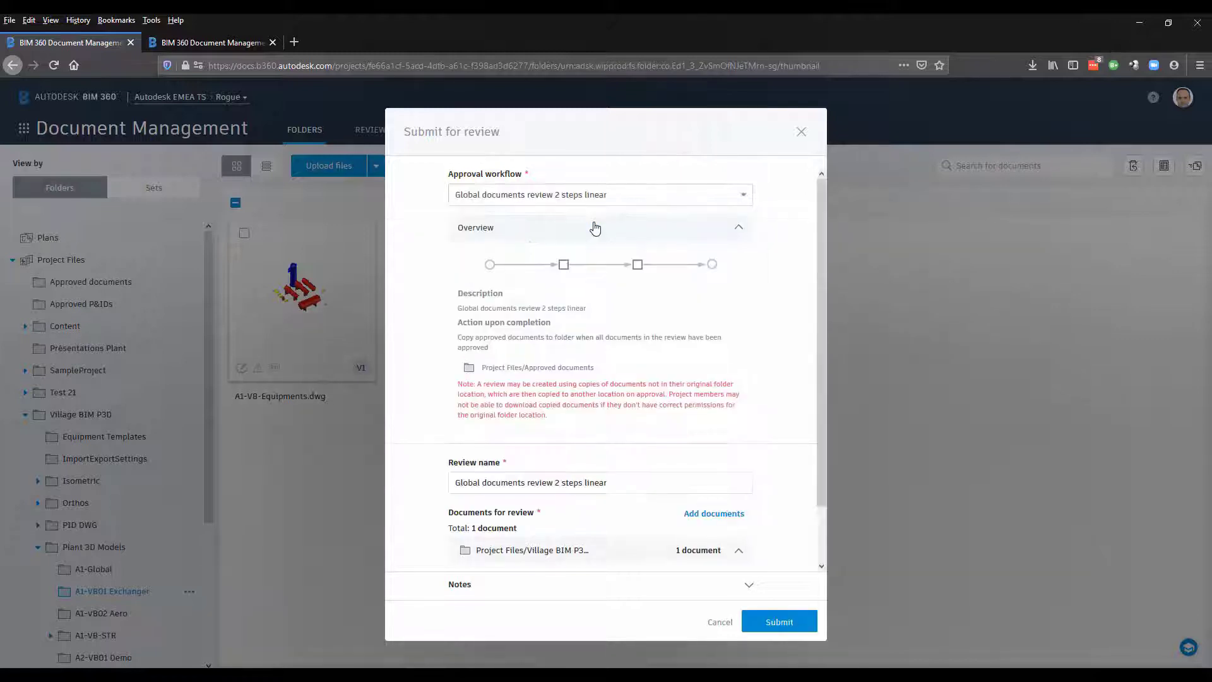
scroll(787, 355, down, 2)
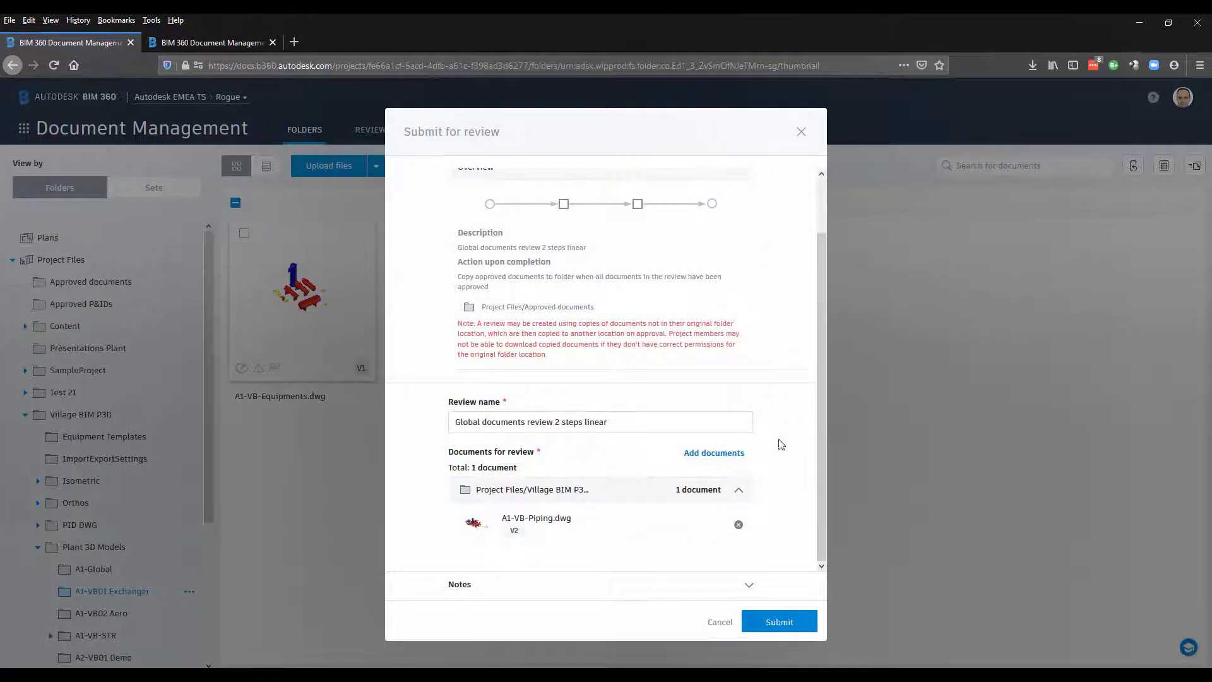
Step: Add A1-VB02.dwg from Village BIM P3D's PID DWG/Zone A1 folder to the documents for review
click(734, 454)
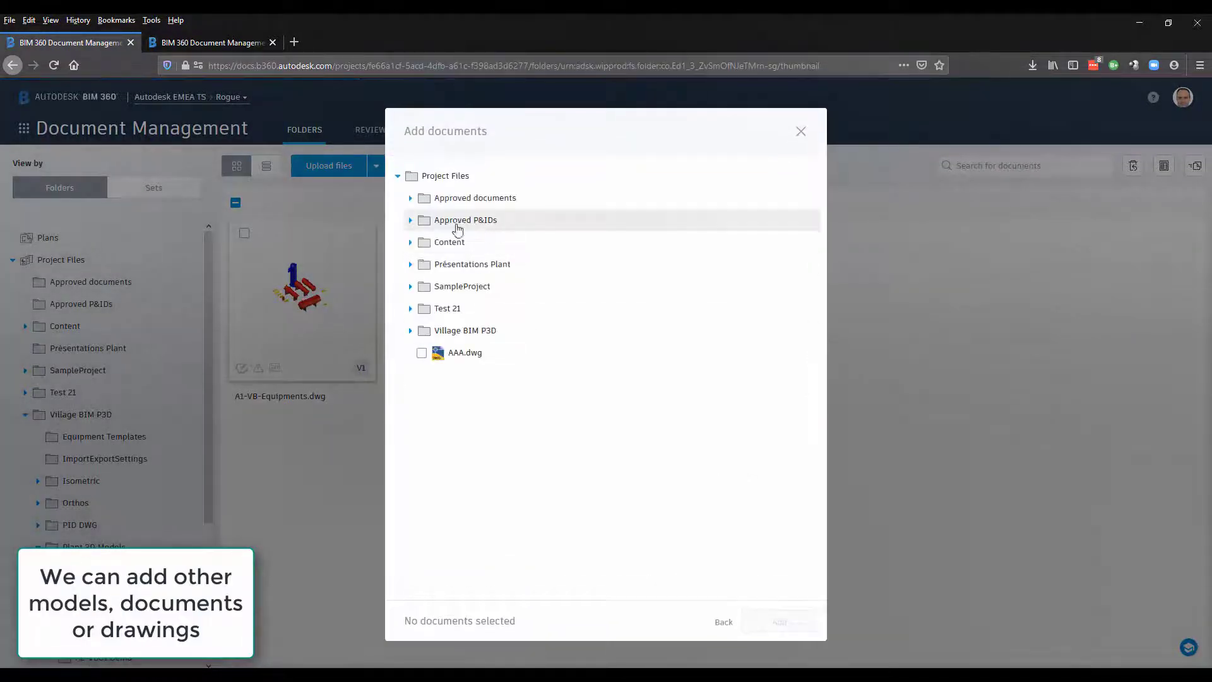
click(410, 331)
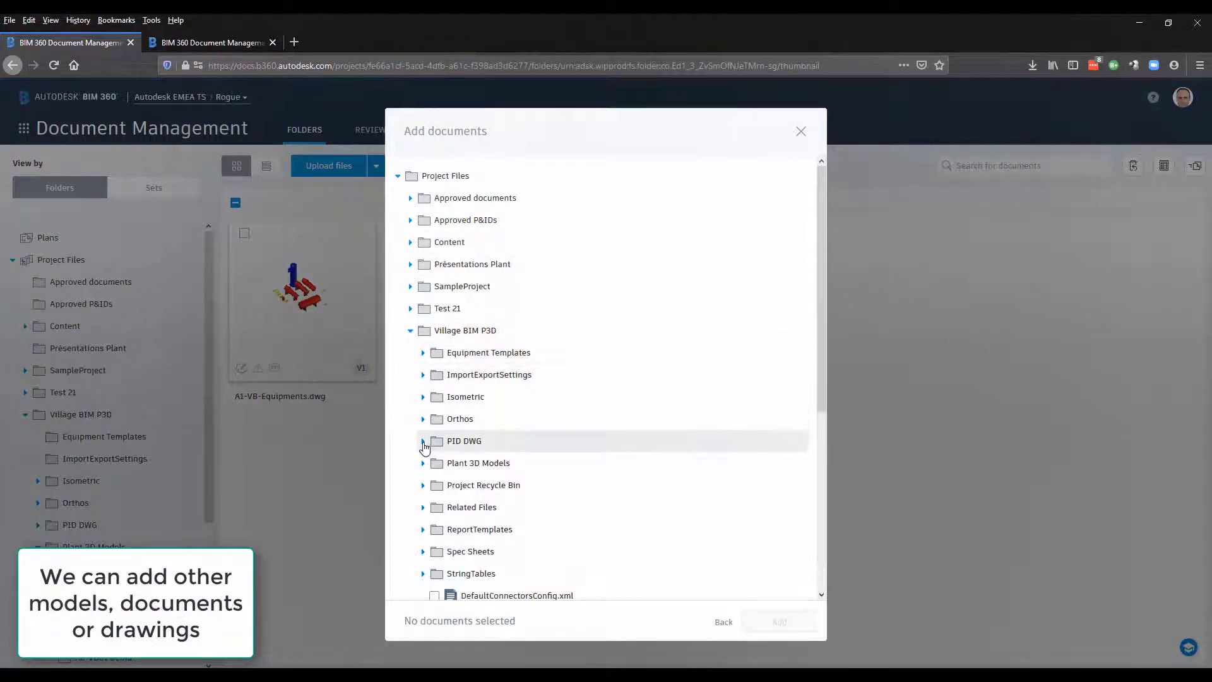
click(423, 442)
click(435, 508)
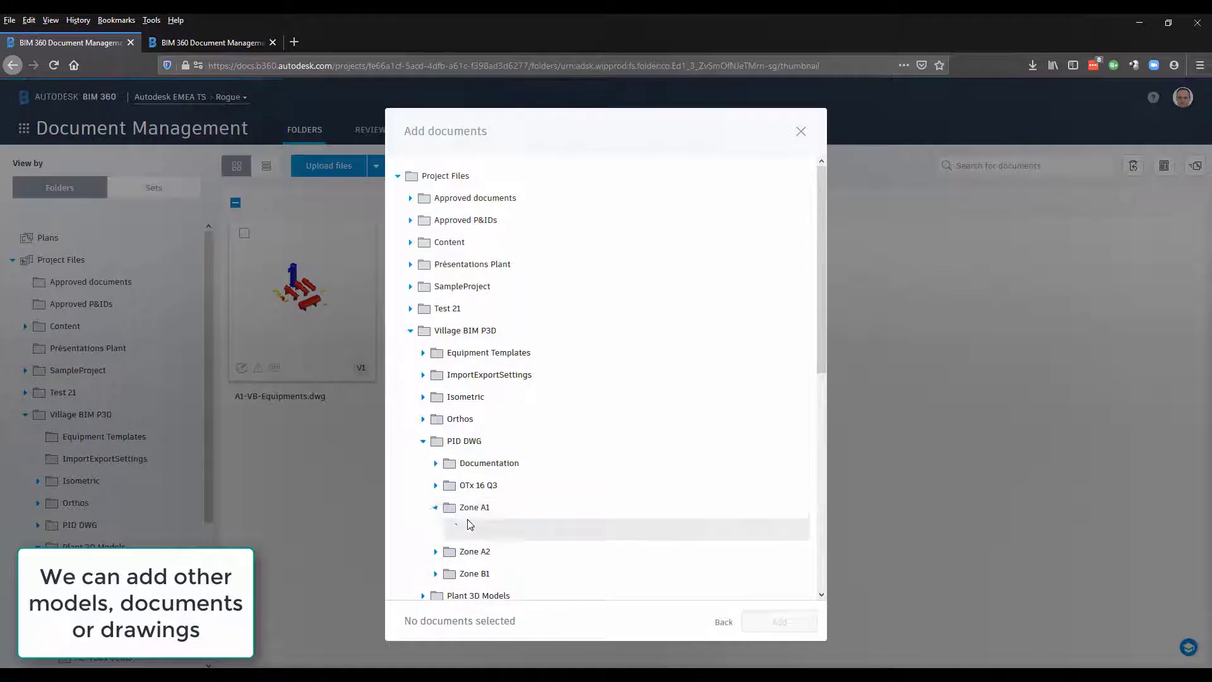
scroll(499, 486, down, 5)
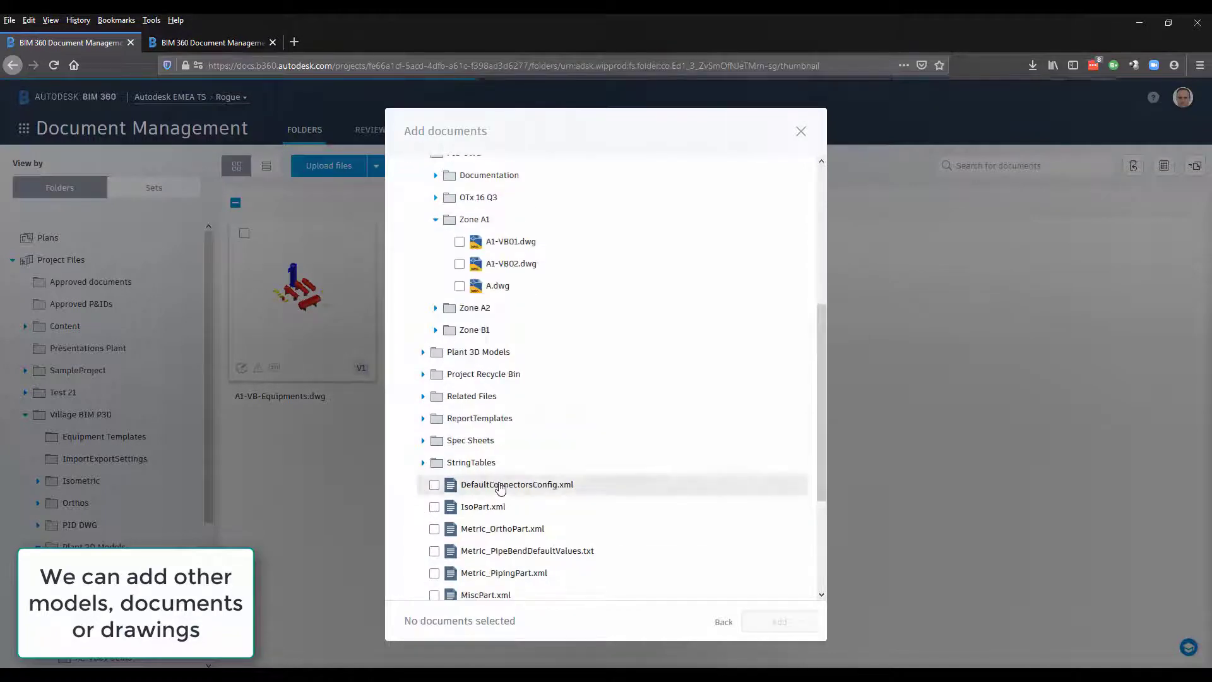
click(460, 264)
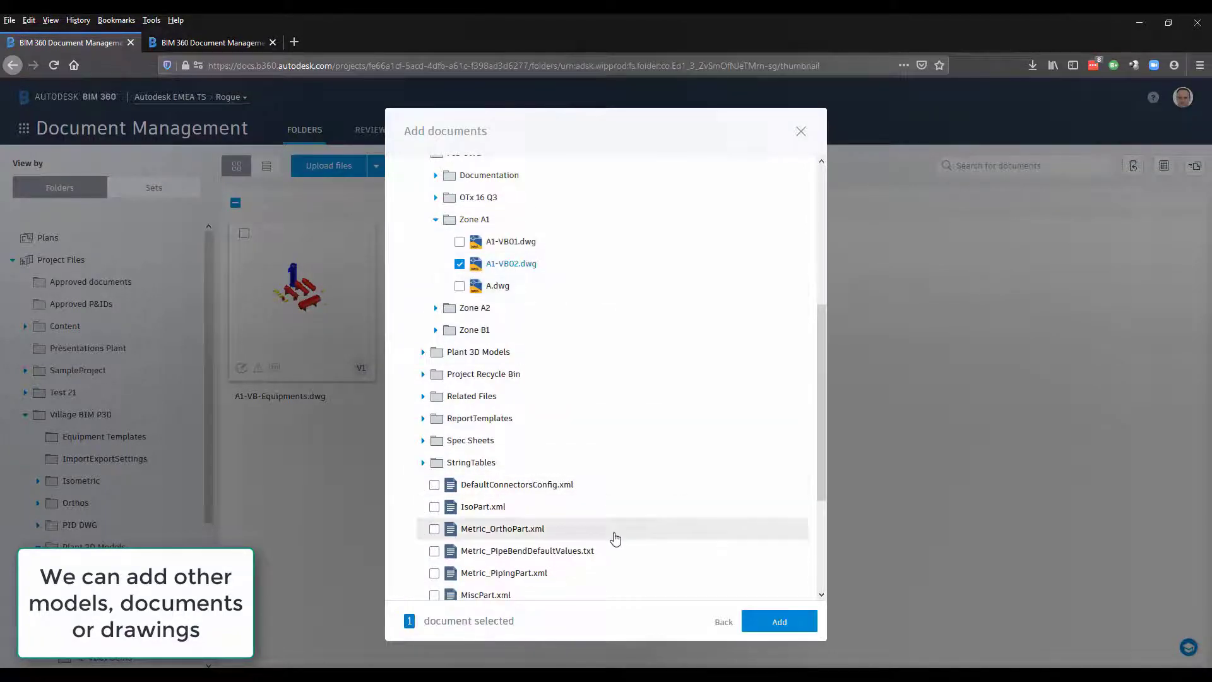
scroll(565, 504, down, 3)
scroll(565, 503, up, 10)
click(778, 623)
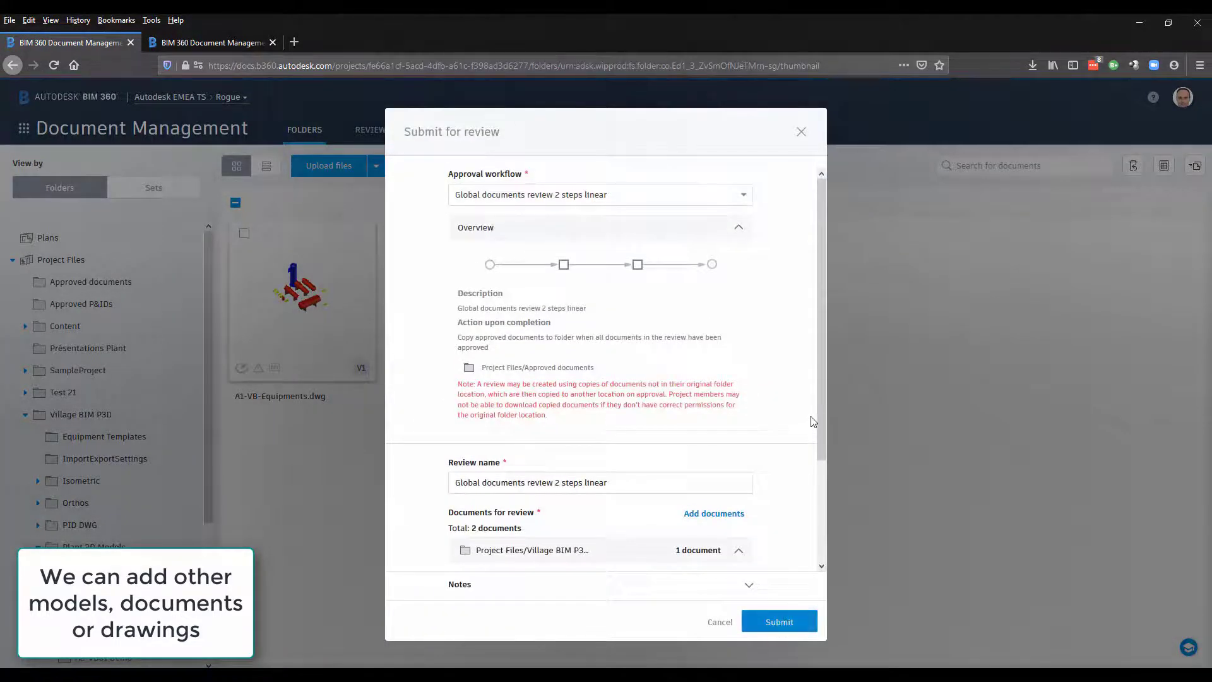
Step: Submit the review and send its email notification to the listed reviewers and one additional project member
drag(823, 433, 827, 516)
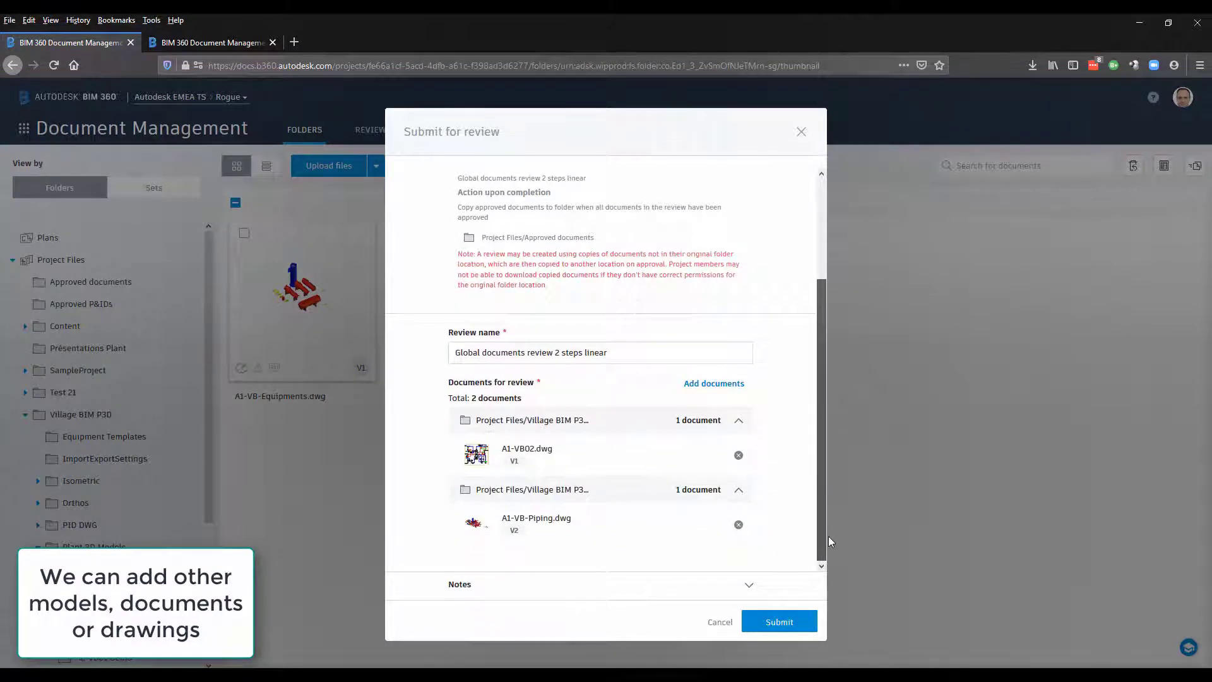
click(777, 623)
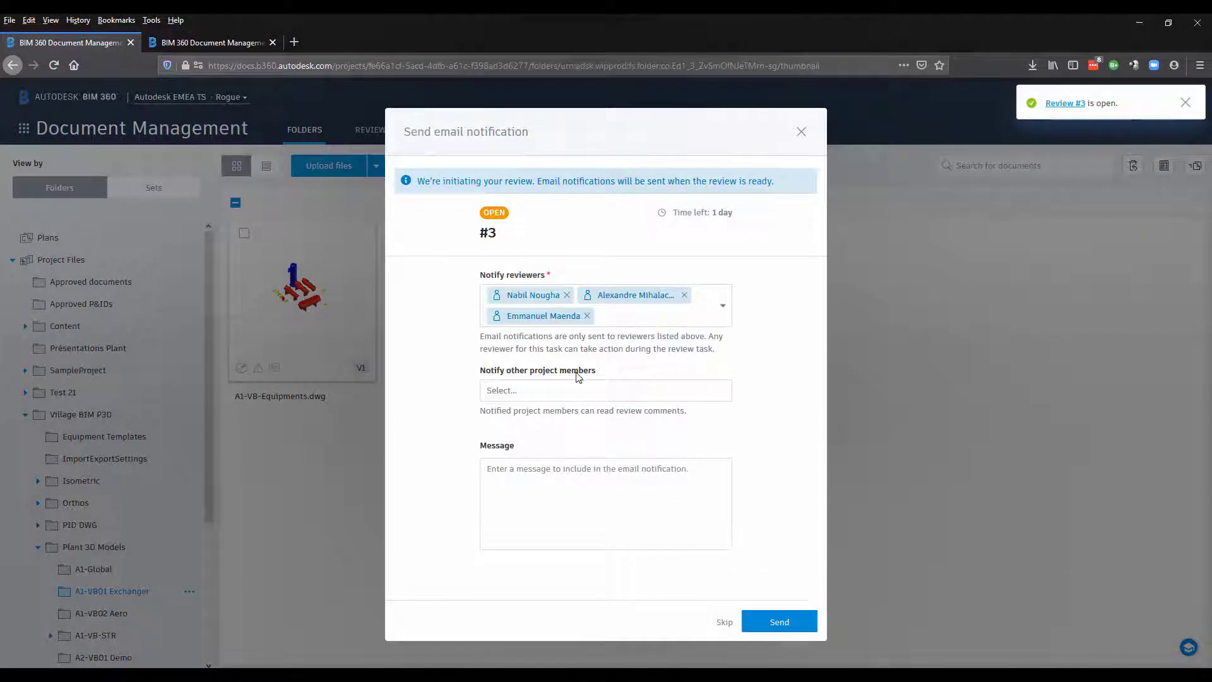
click(542, 391)
click(399, 291)
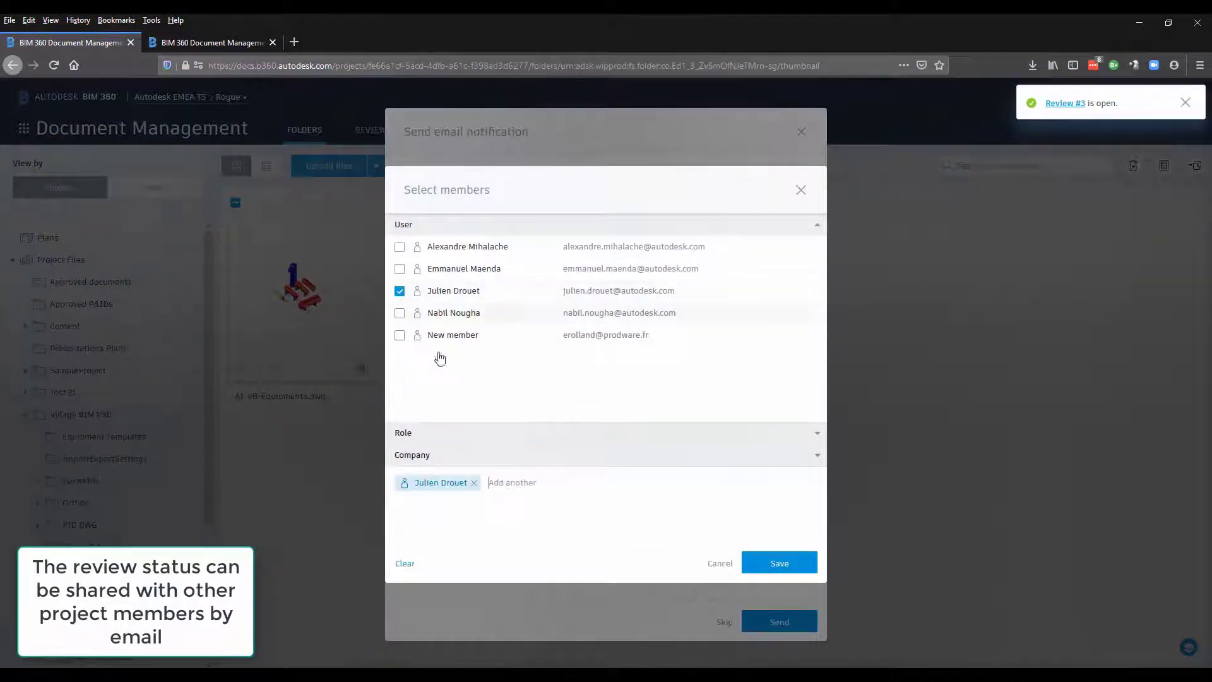
click(777, 563)
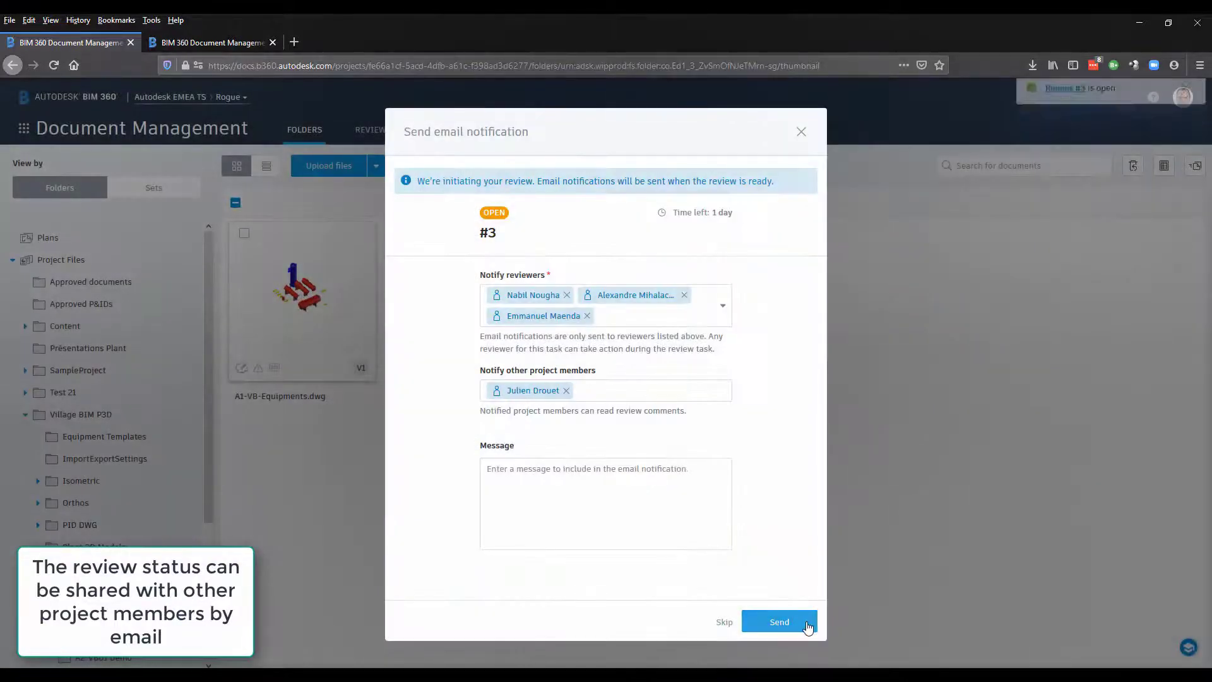
click(802, 627)
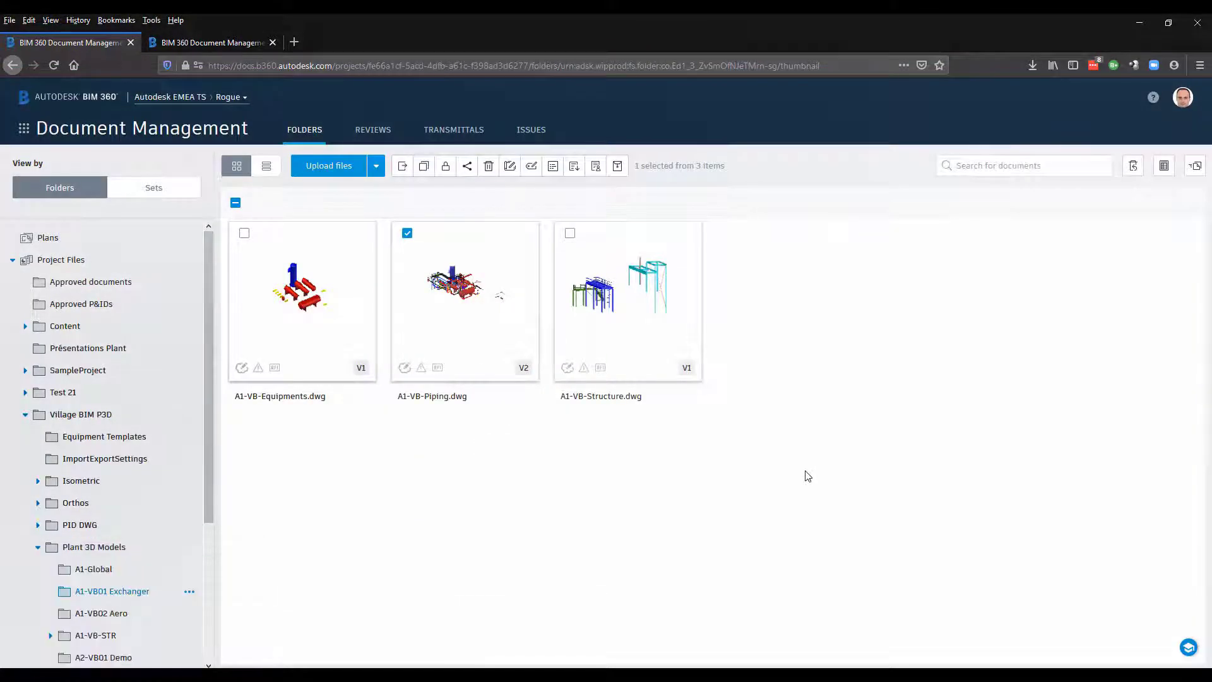
Step: Open review 3 from the project's reviews and display the 3D view of its A1-VB-Piping.dwg document
click(374, 130)
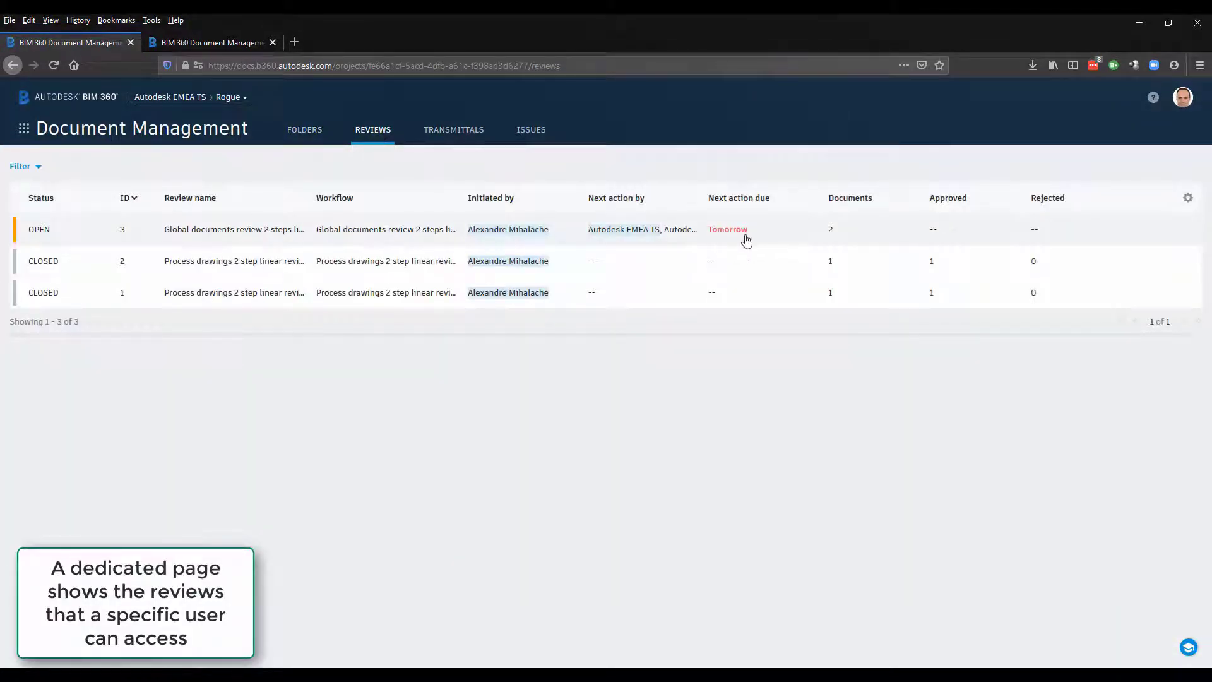
click(189, 228)
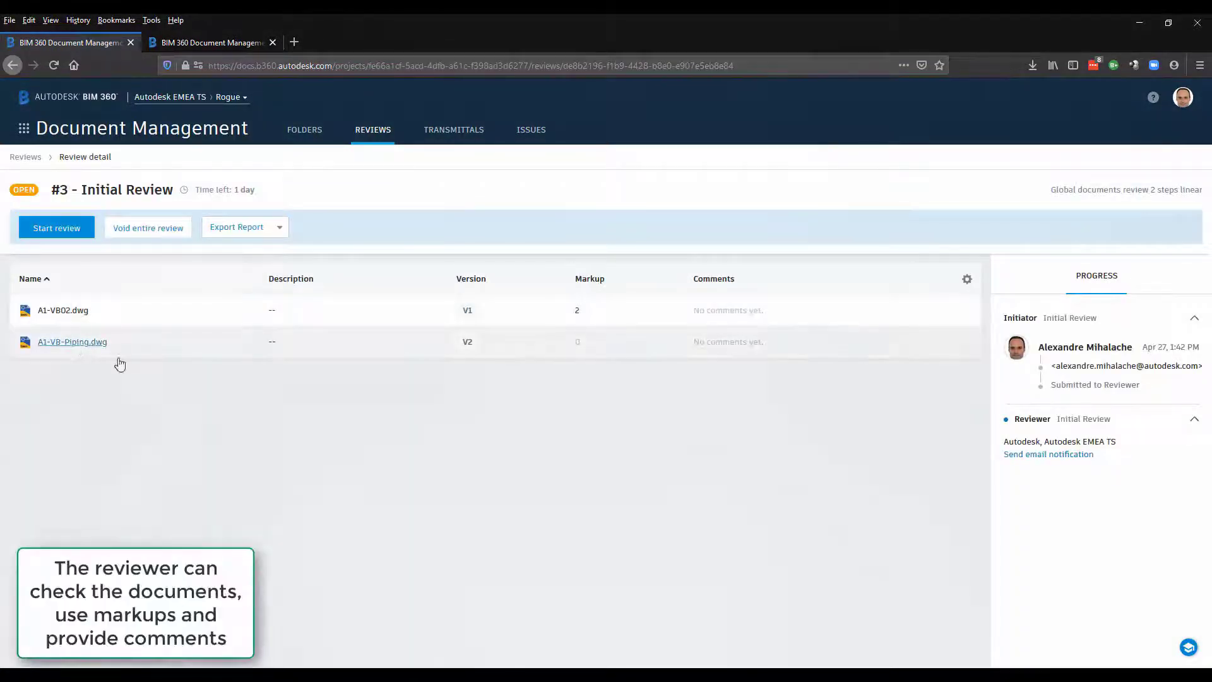
click(80, 345)
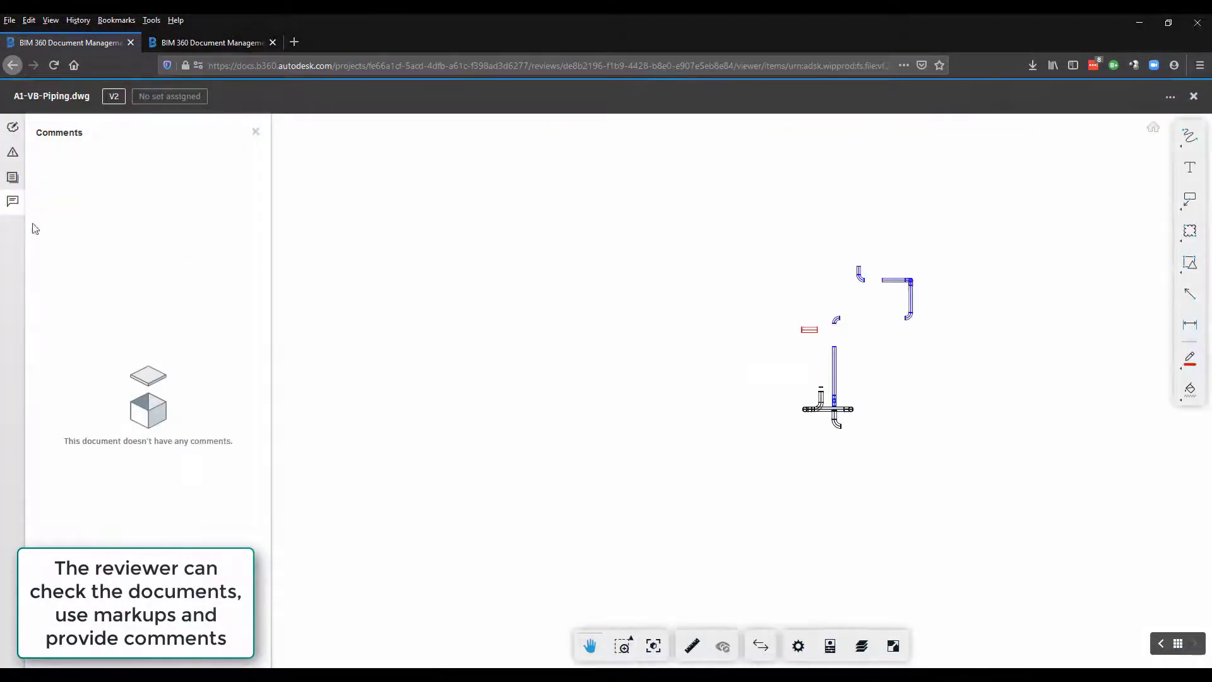
click(13, 179)
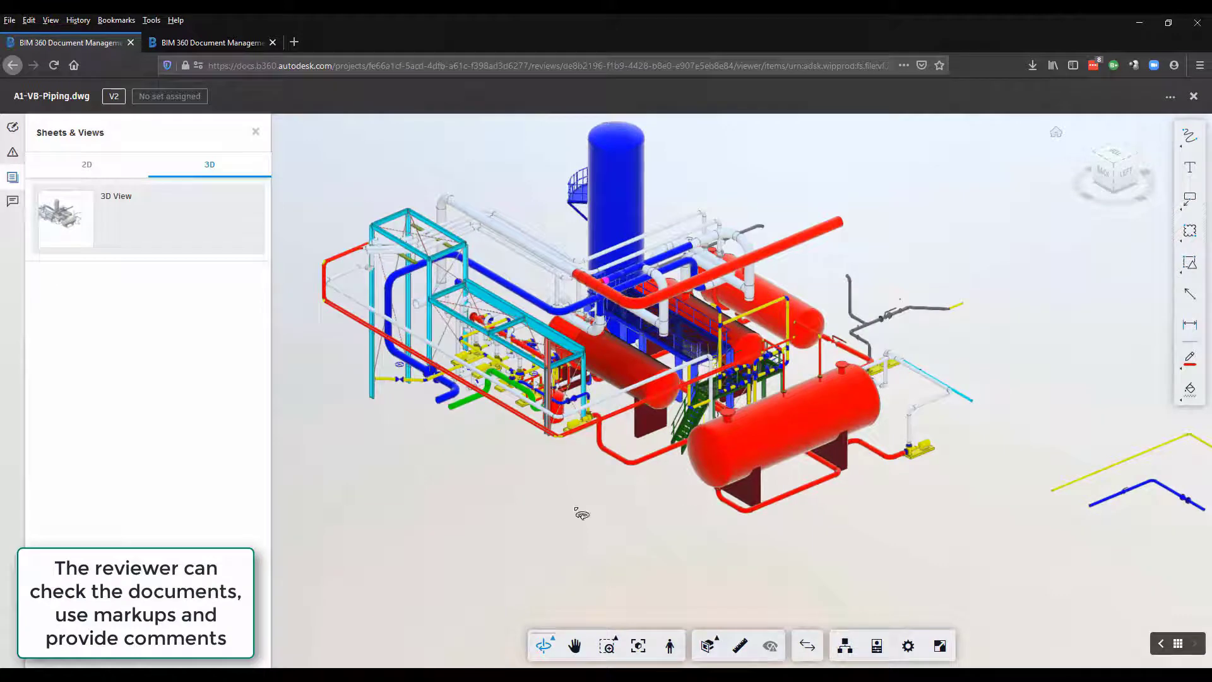
Step: Examine the properties of the blue pipe elbow beside the valve in the 3D piping model, and close the document
drag(399, 429, 731, 330)
scroll(730, 330, up, 10)
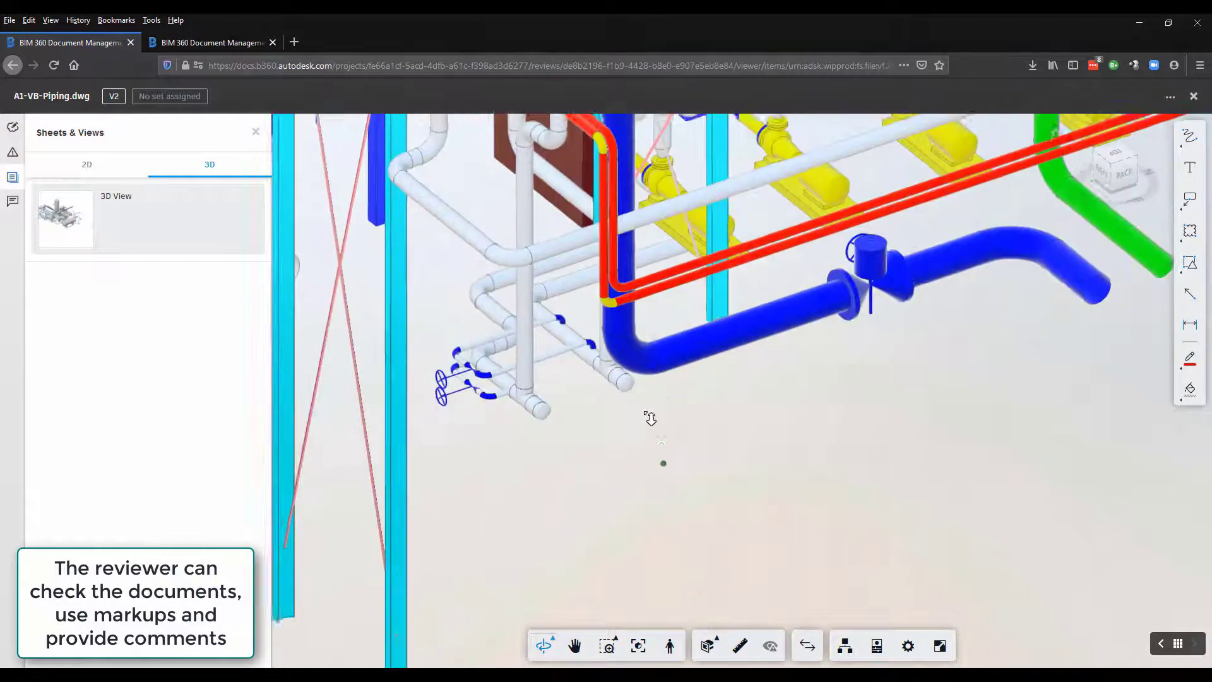
click(877, 645)
drag(1086, 238, 848, 159)
drag(964, 218, 965, 400)
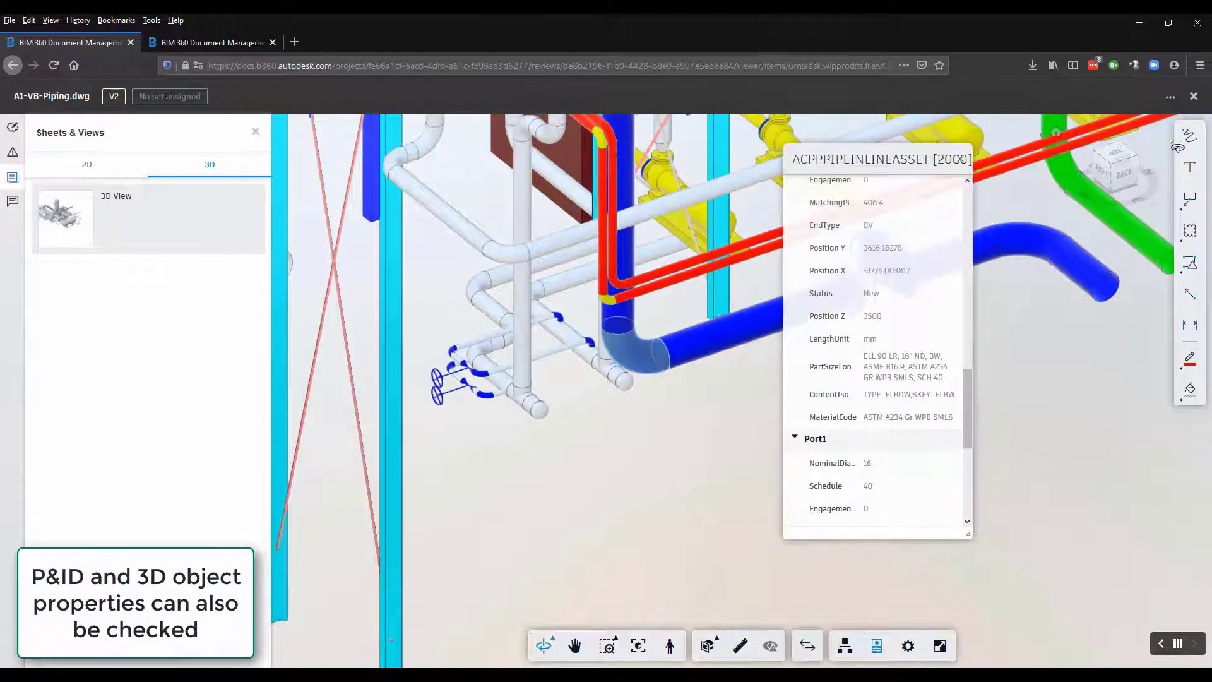
click(1192, 96)
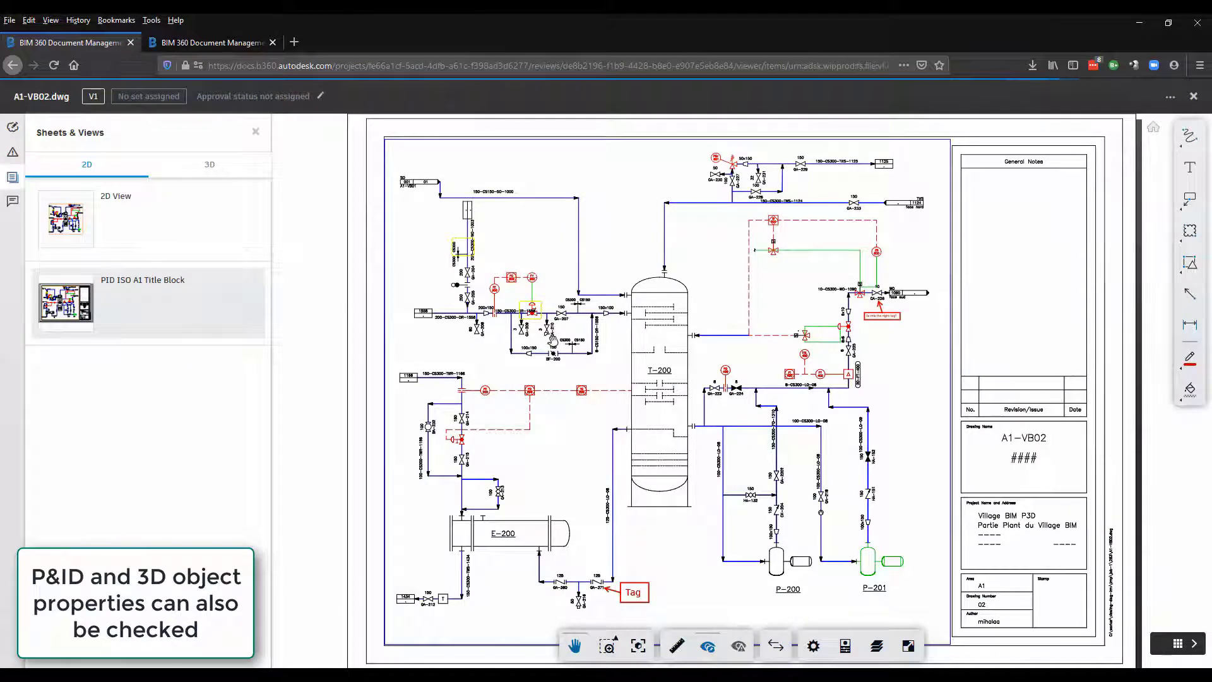
Step: Examine the General Plant properties of valve GA-371 beside the Tag markup in A1-VB02.dwg, and close the drawing
scroll(607, 595, up, 8)
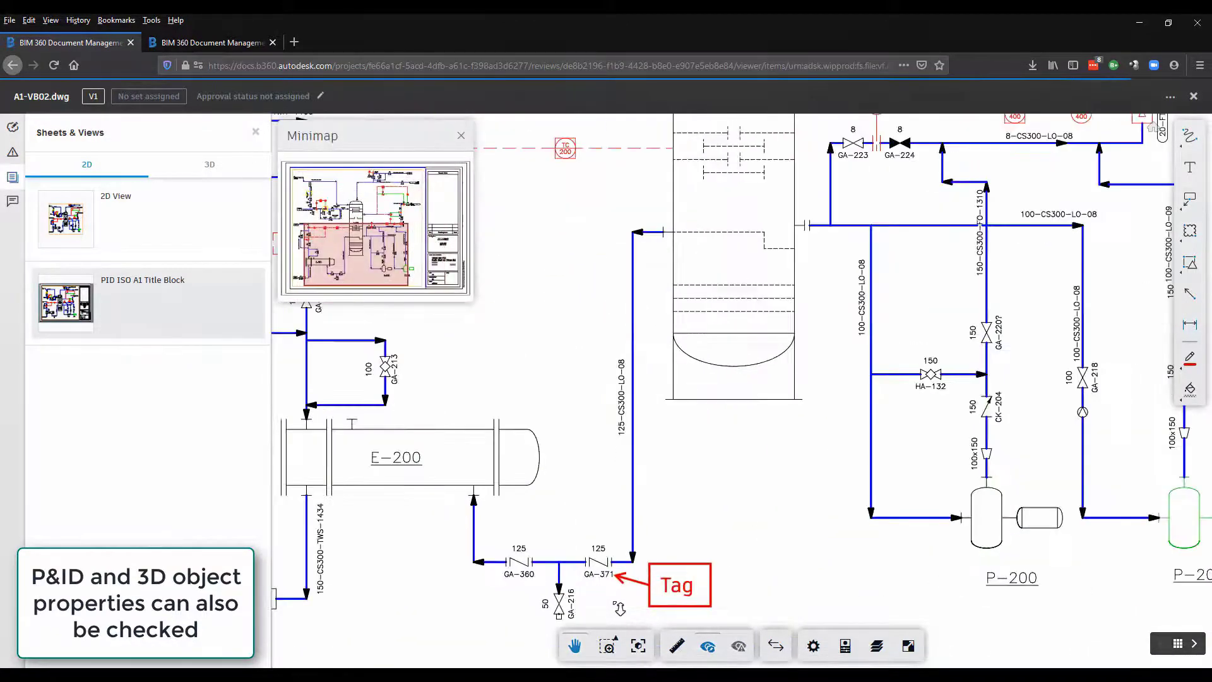
drag(606, 595, 582, 417)
click(752, 442)
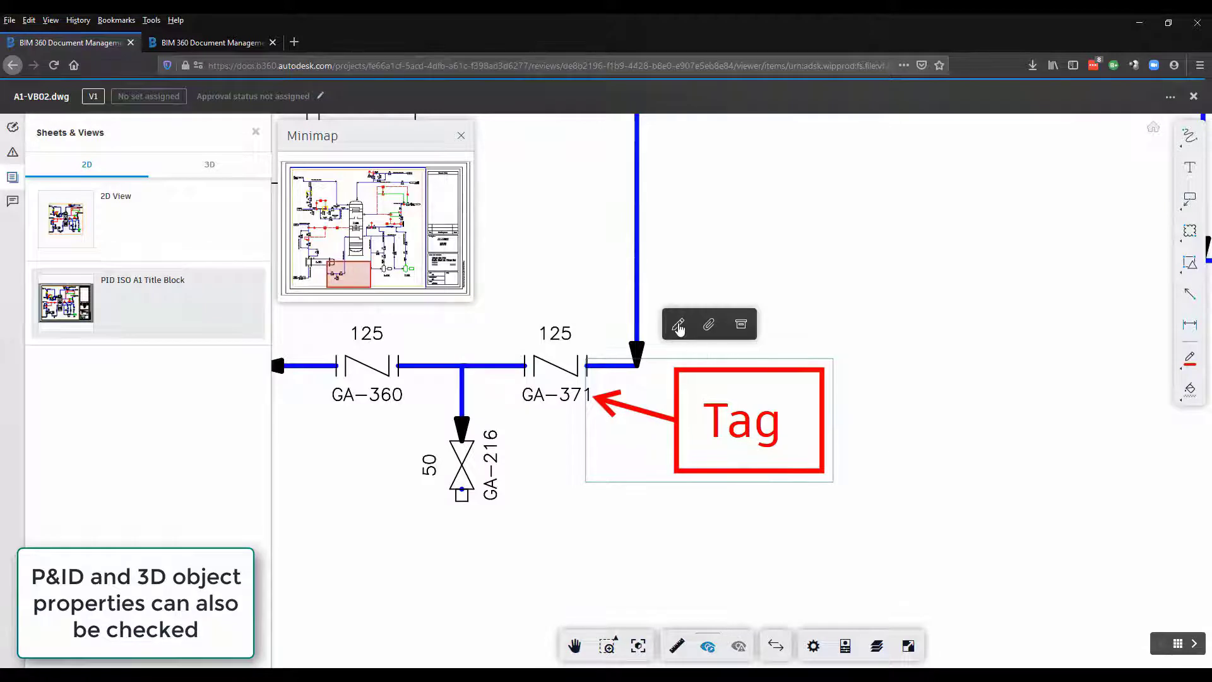
click(558, 373)
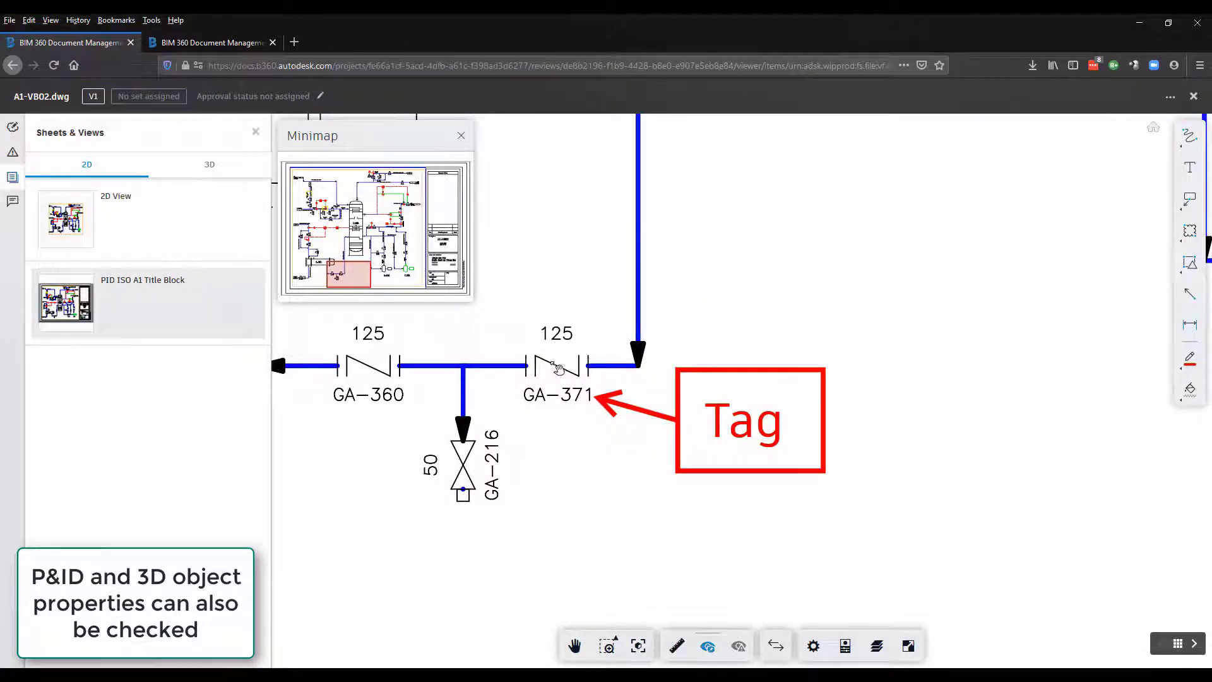
click(846, 645)
drag(1035, 227, 898, 173)
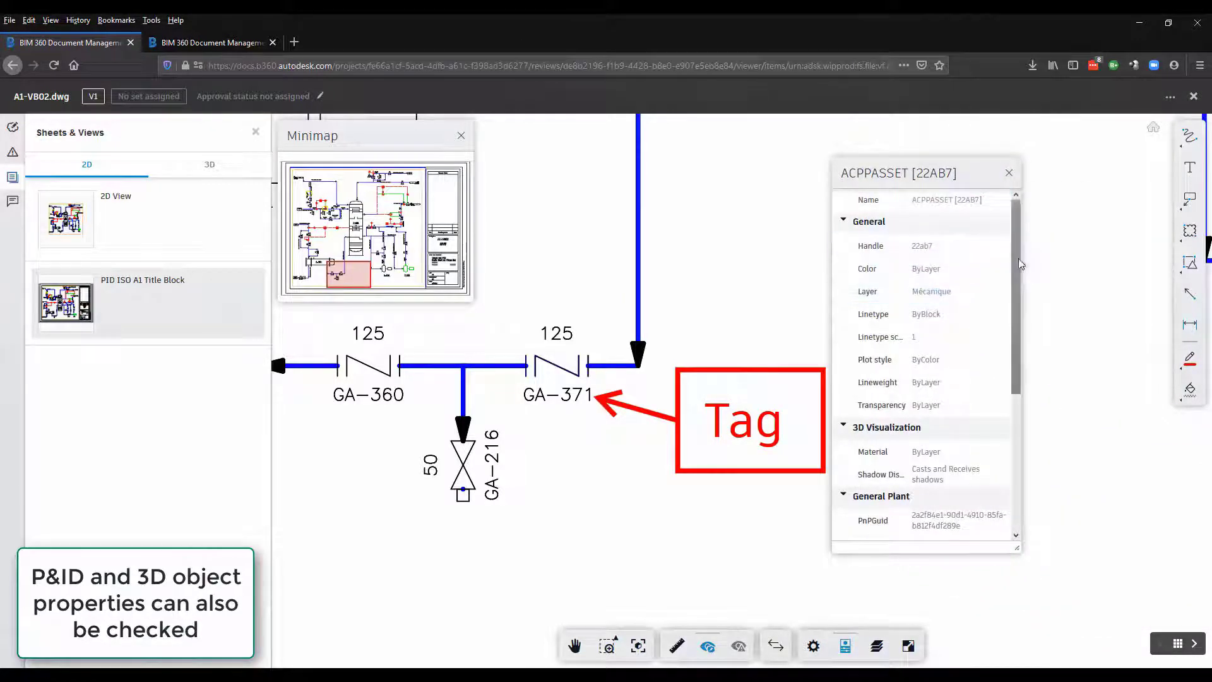
scroll(1012, 333, down, 3)
scroll(1012, 332, down, 2)
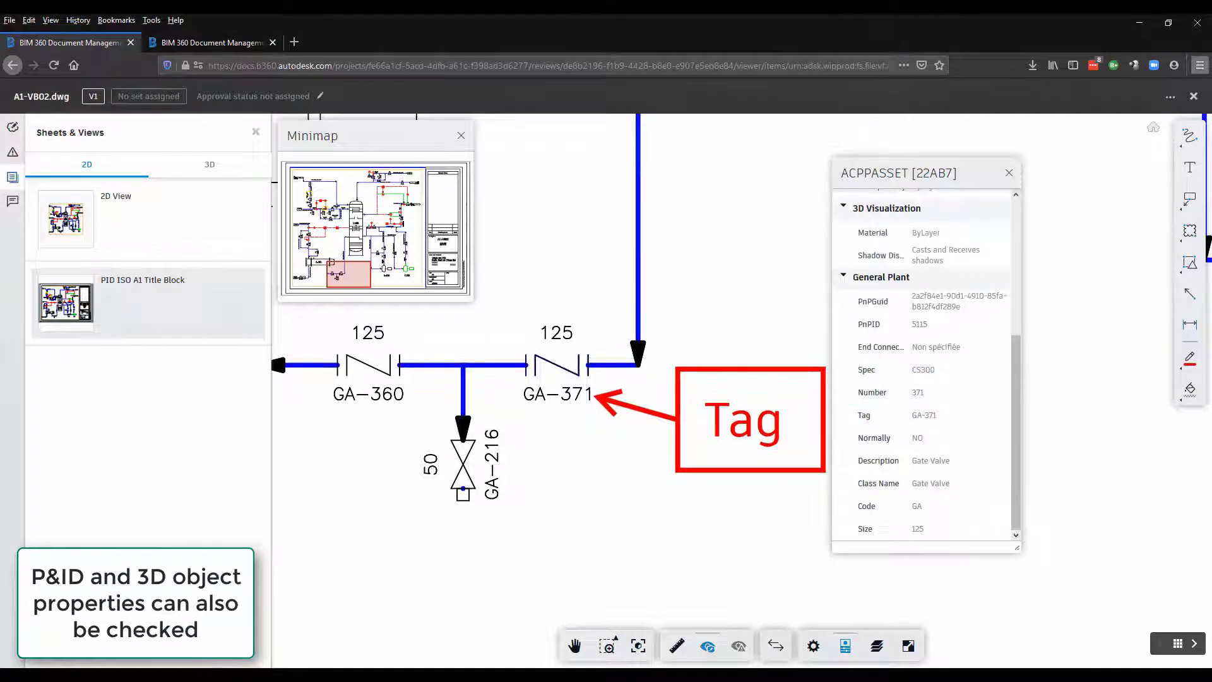
click(1195, 96)
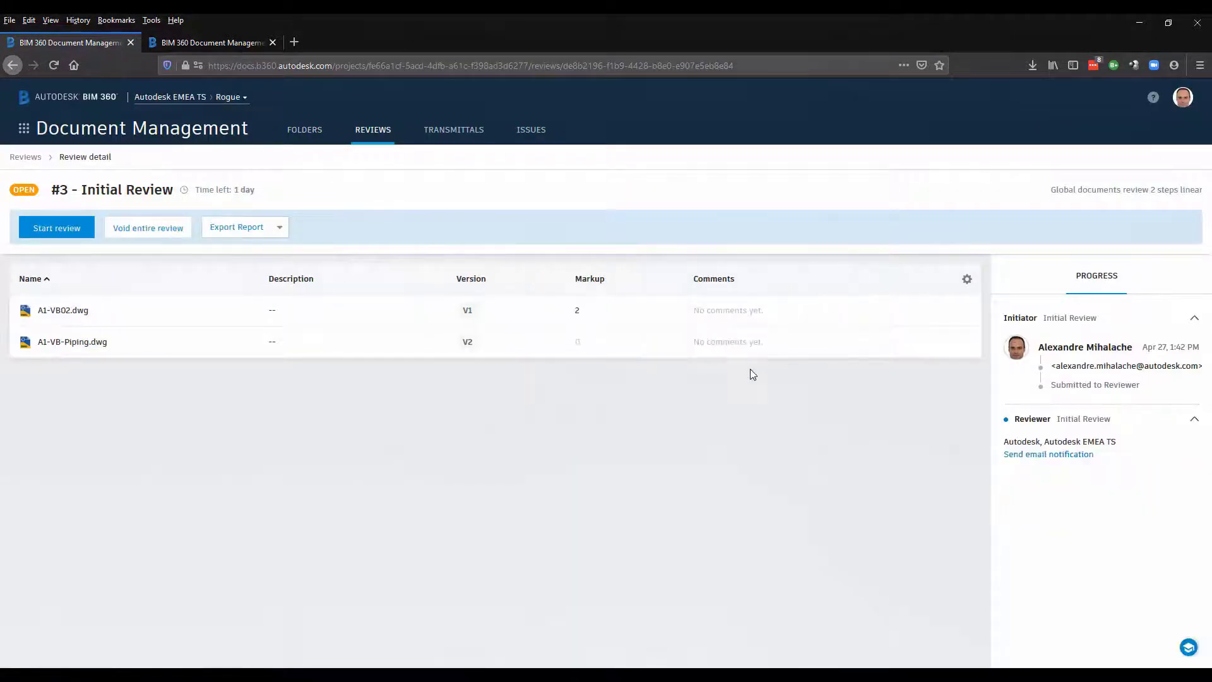
Step: Start the initial review and add the comment "ok" to A1-VB-Piping.dwg
click(28, 232)
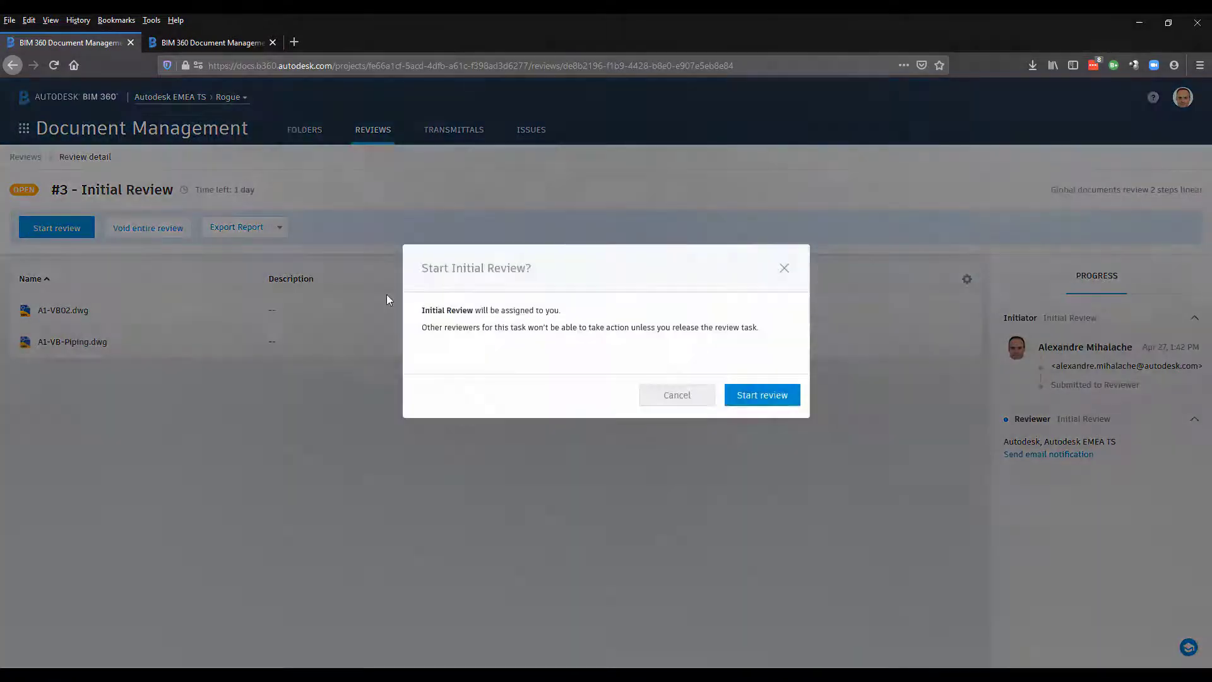
click(758, 407)
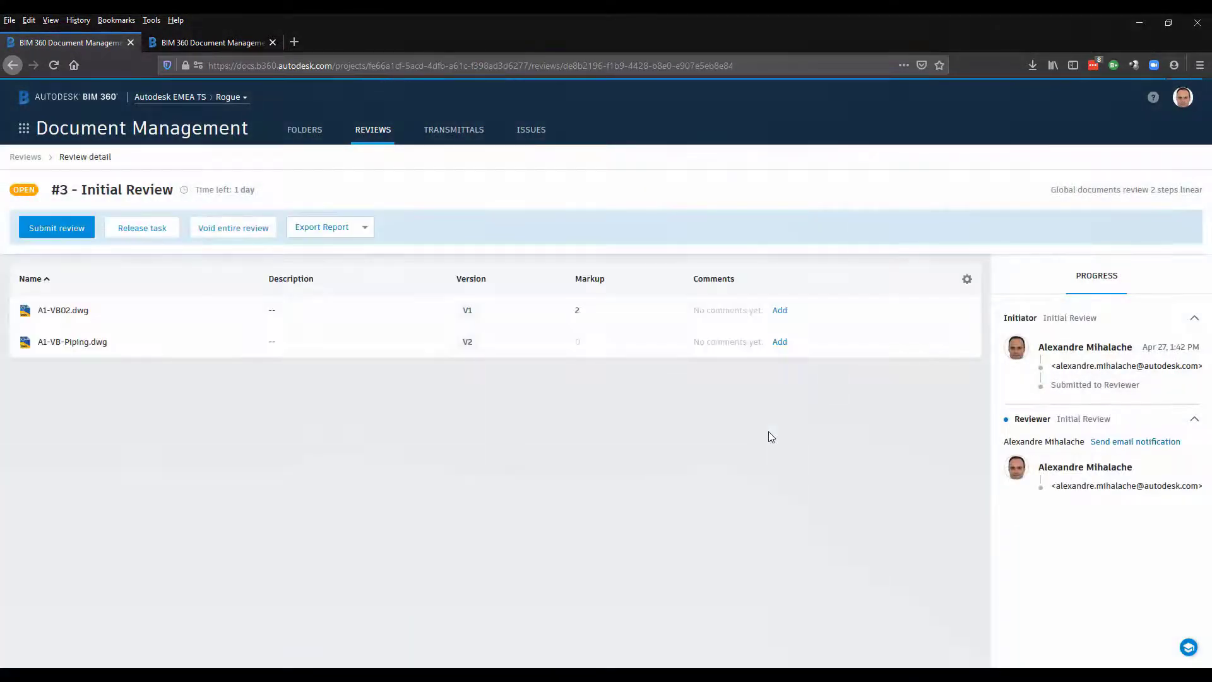
click(779, 344)
click(1051, 616)
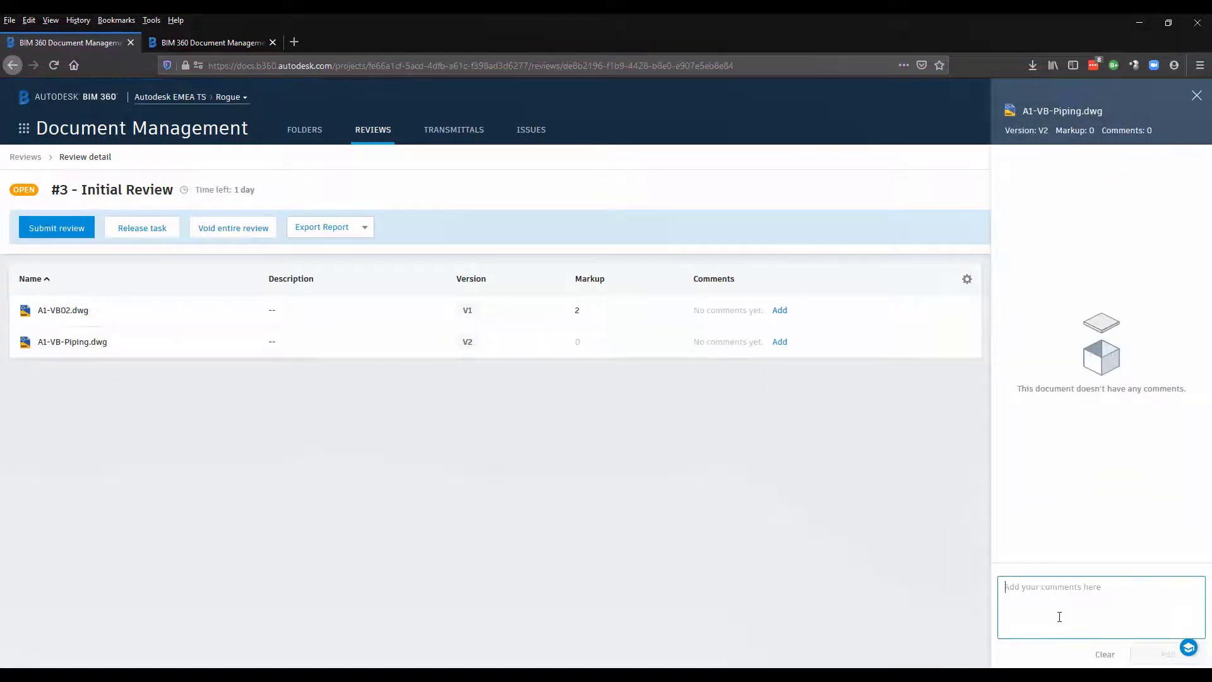
text(ok)
click(1167, 656)
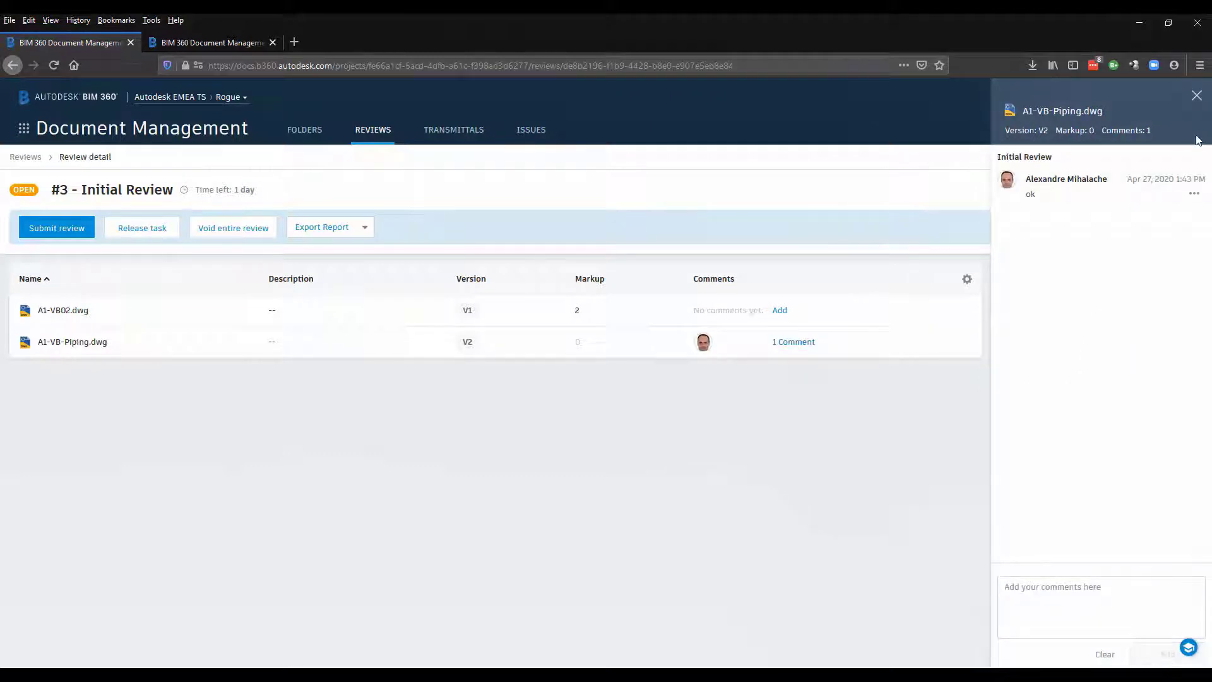
click(1197, 96)
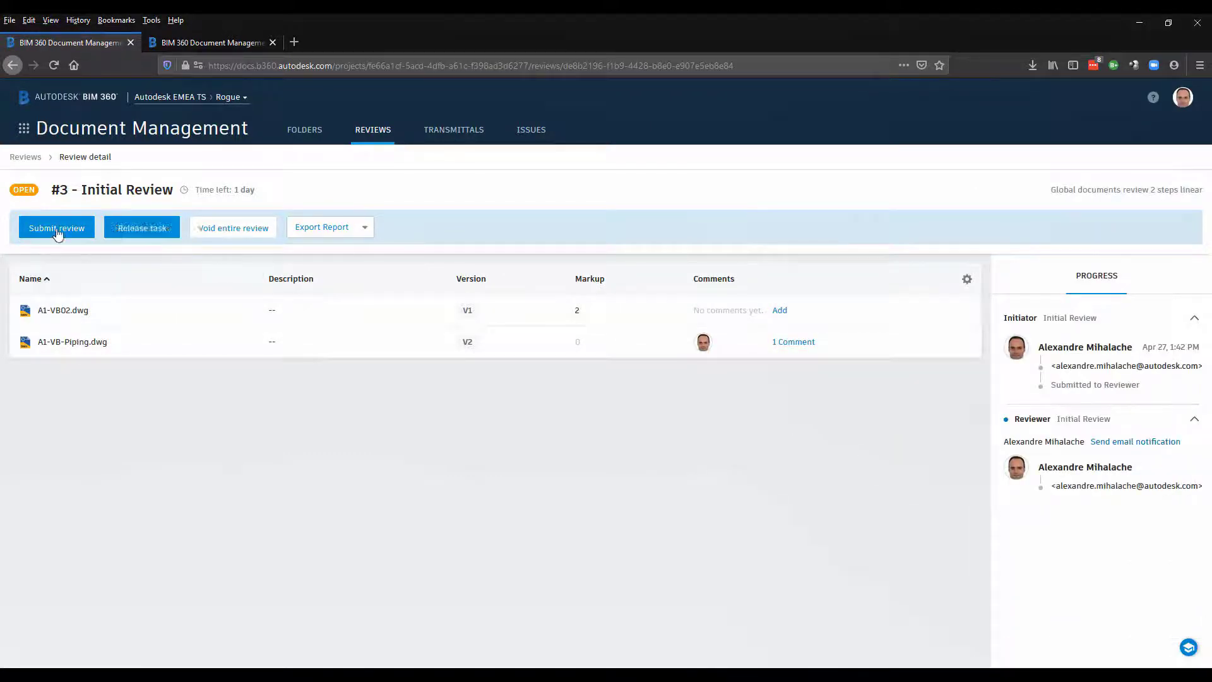
Step: Submit the initial review and send the final review email notification to the listed reviewers
click(30, 231)
click(752, 623)
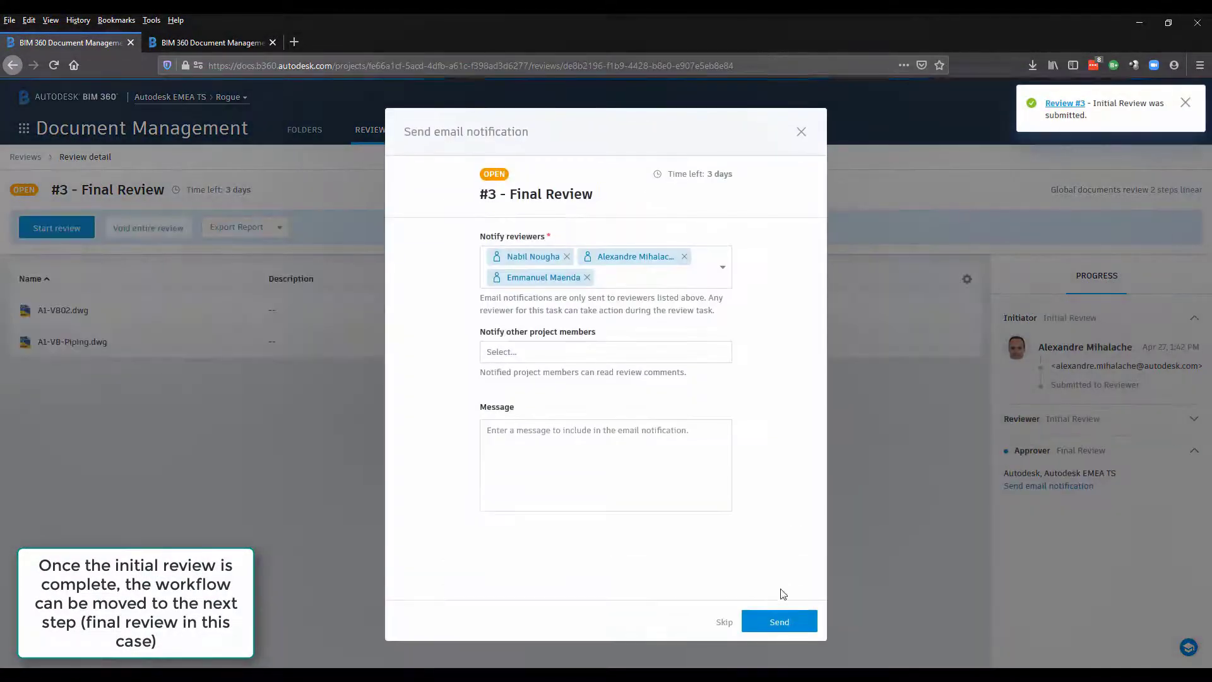
click(781, 624)
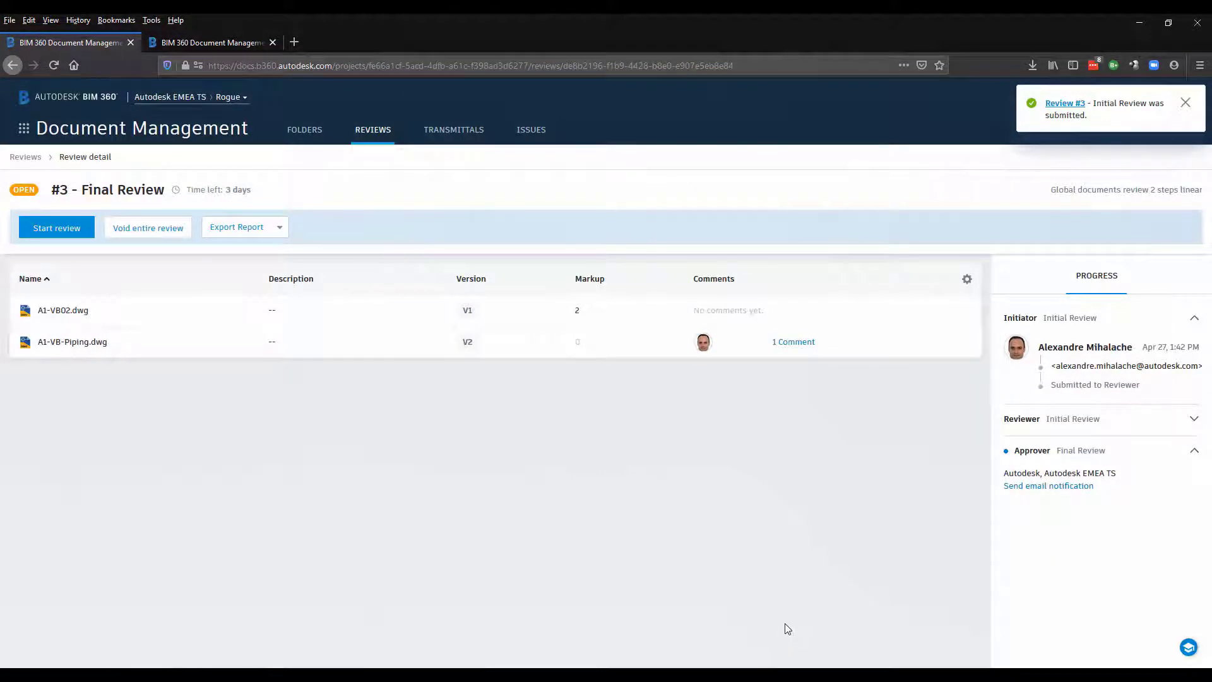
Step: Start the final review and set the approval status of A1-VB02.dwg and A1-VB-Piping.dwg to Approved
click(69, 231)
click(771, 409)
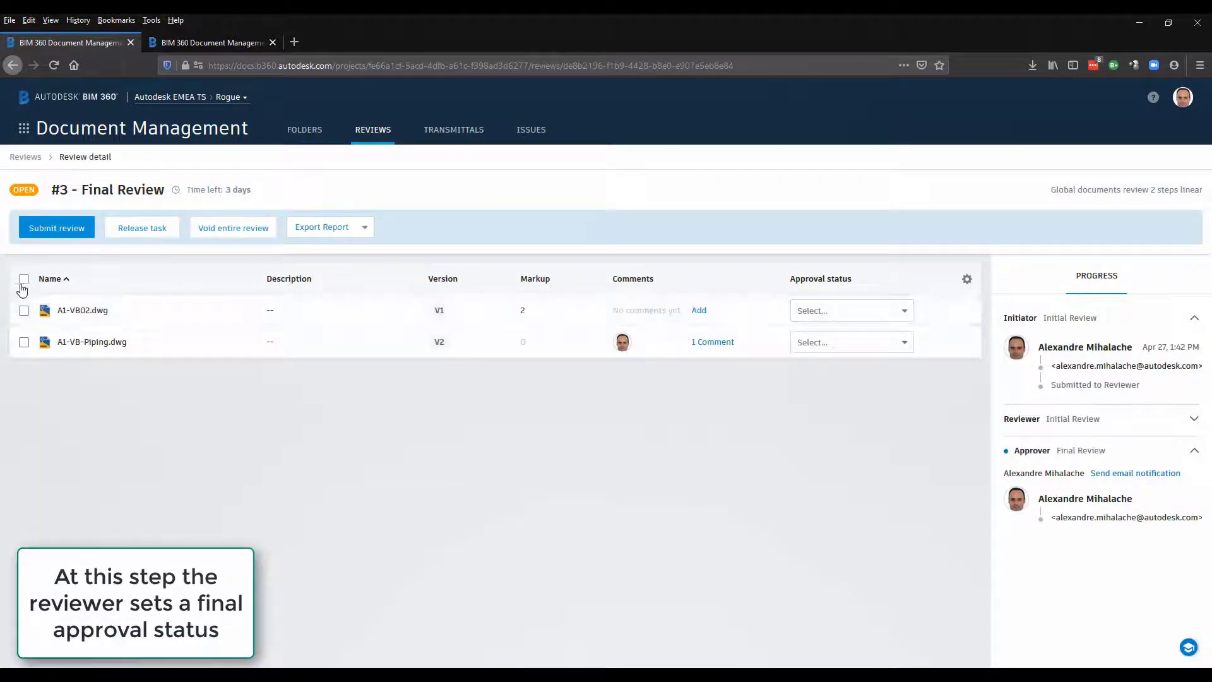
click(907, 311)
click(856, 331)
click(907, 342)
click(831, 360)
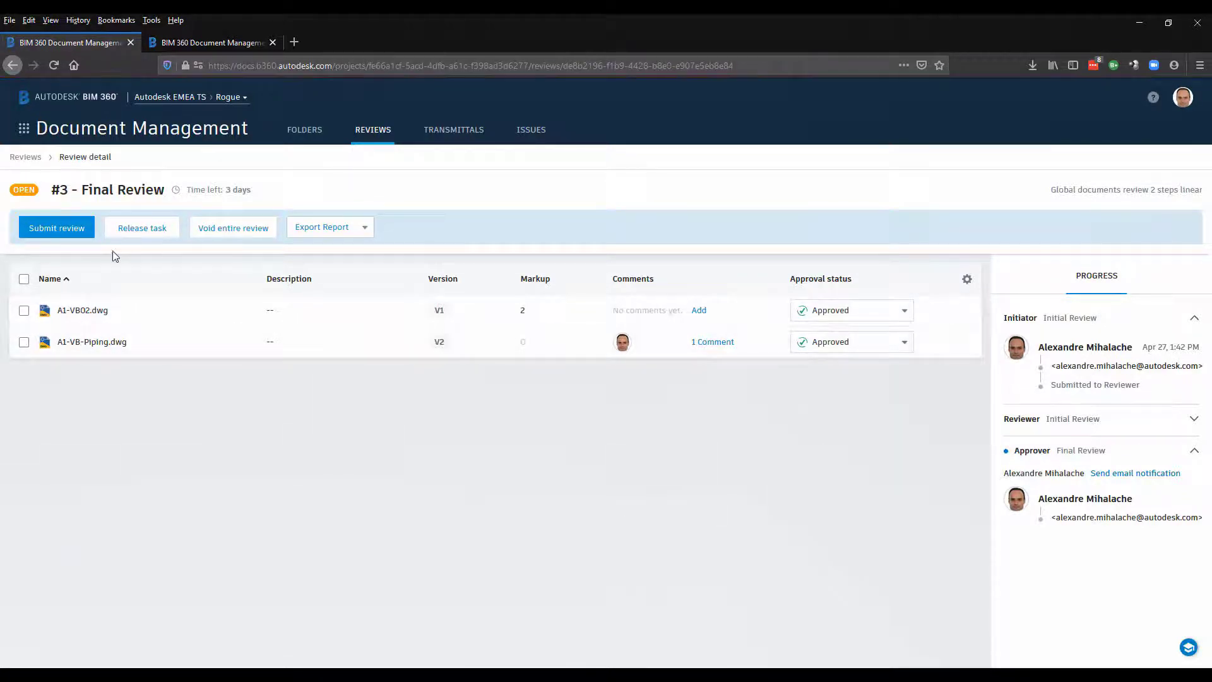
Step: Submit the final review with the note "ok final"
click(57, 228)
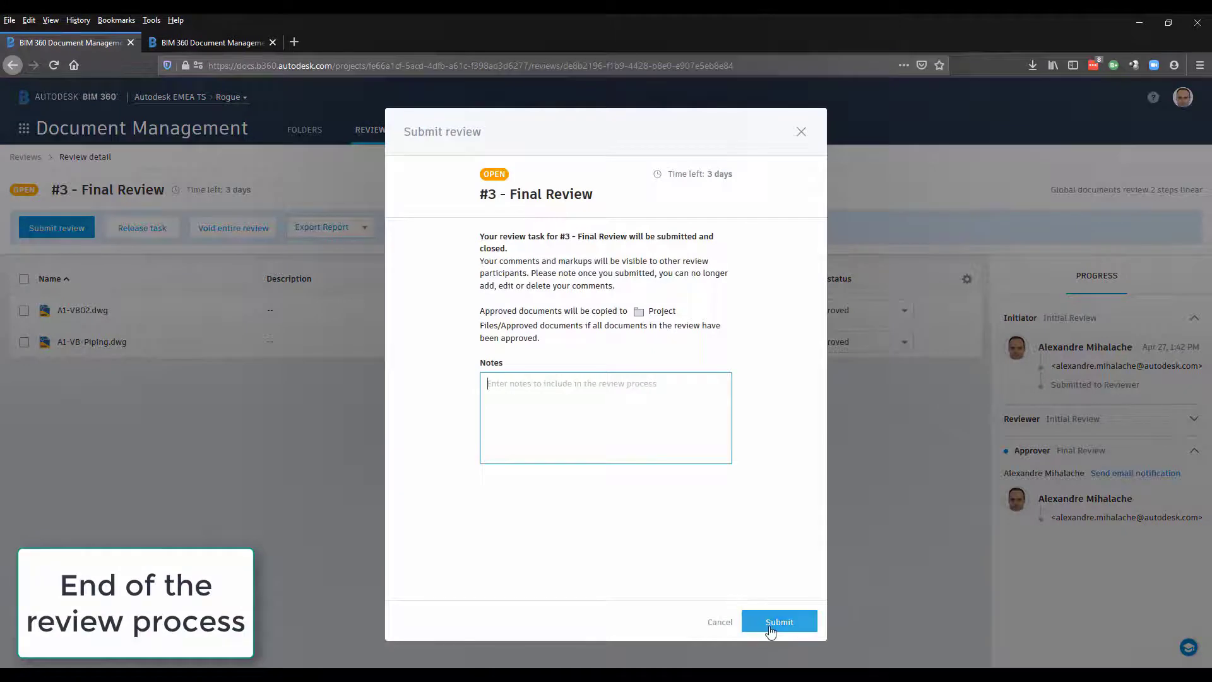
text(ok final)
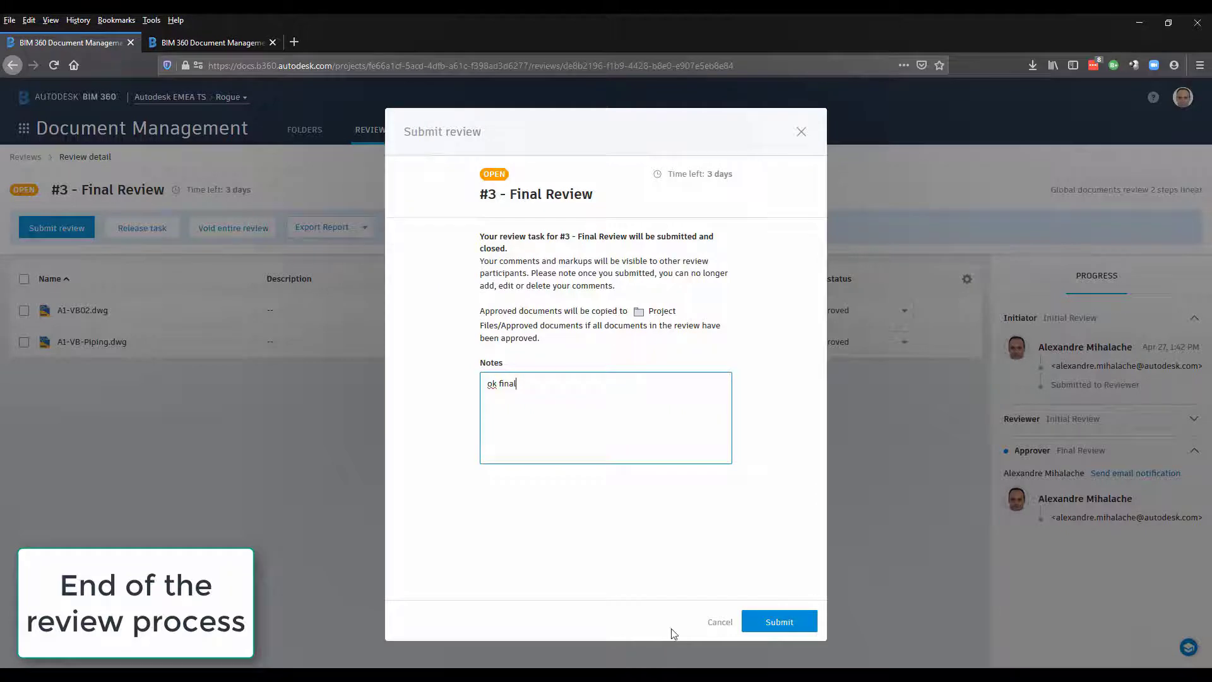
click(786, 624)
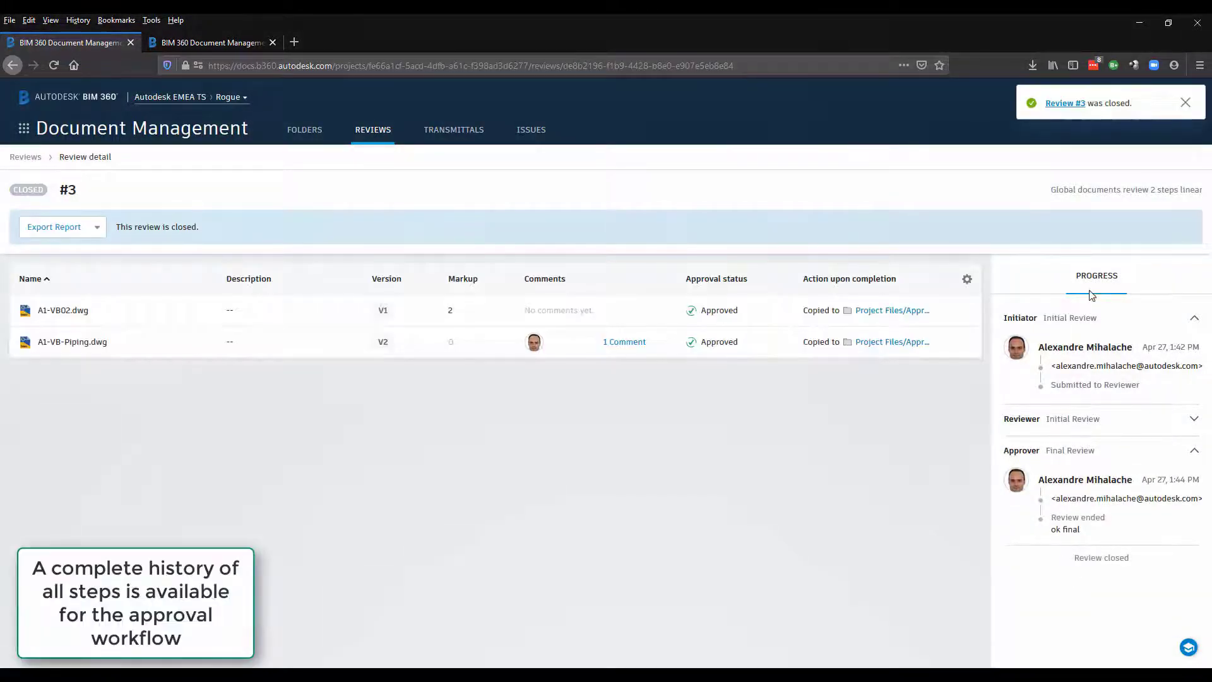
Step: Expand the initial reviewer's progress history, and view the Approved documents folder holding the copied files as thumbnails
click(1194, 420)
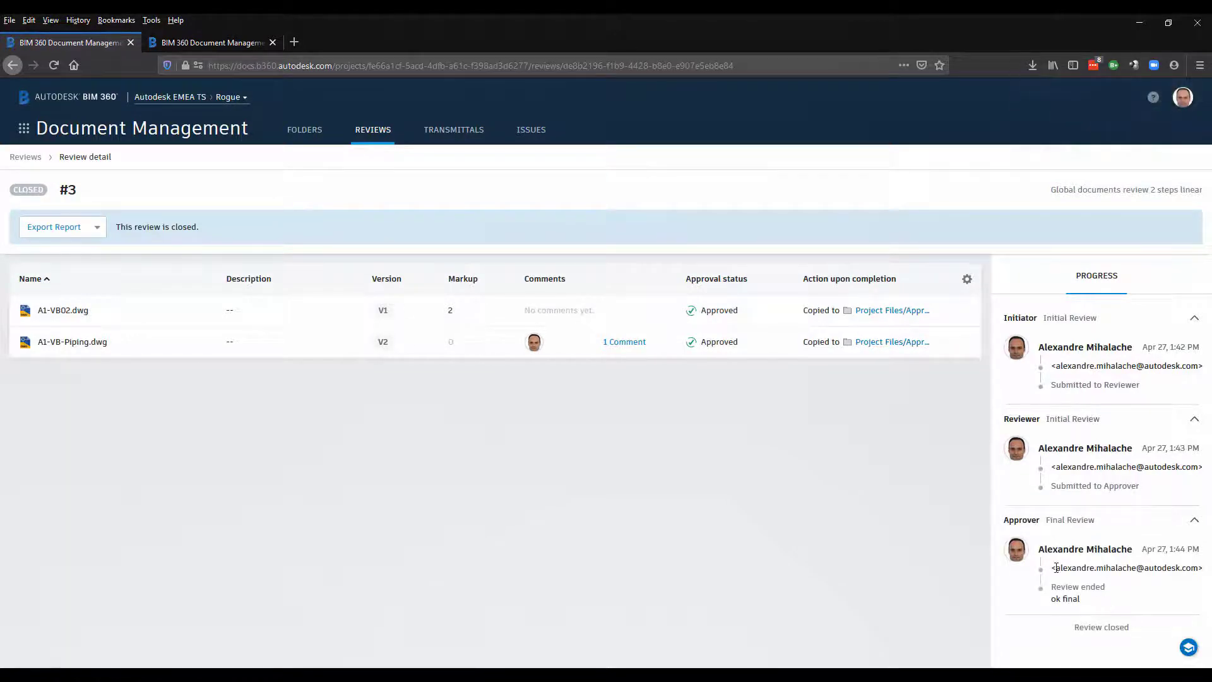
click(893, 310)
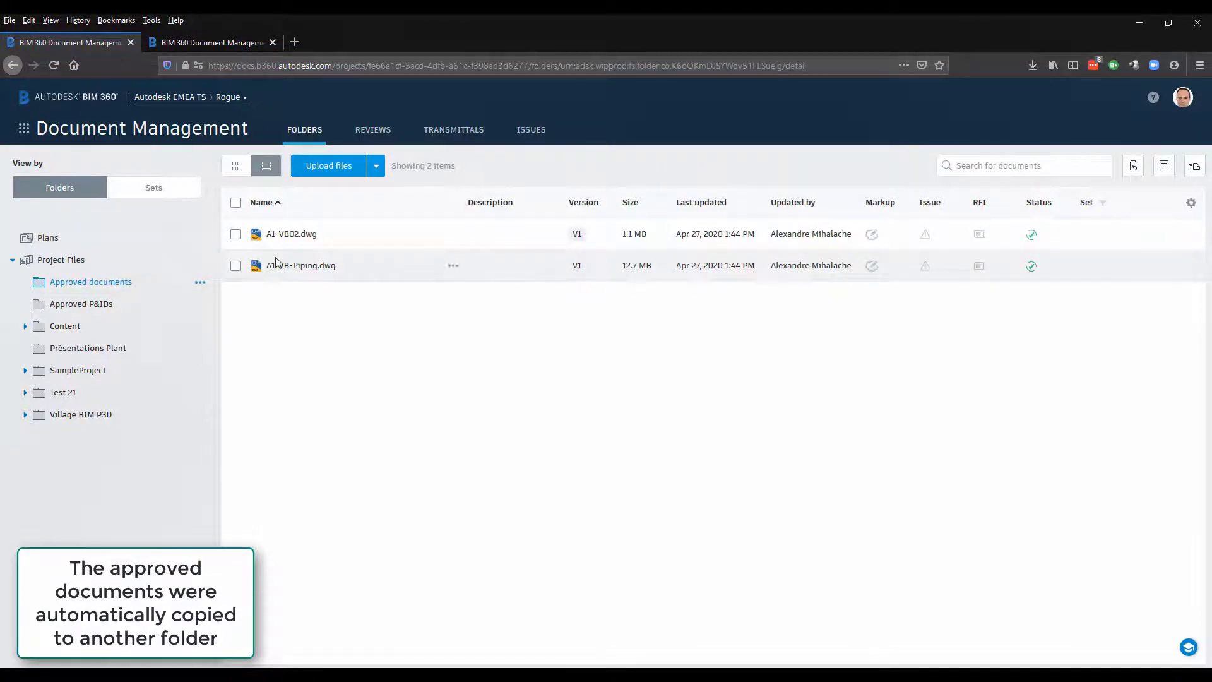
click(237, 166)
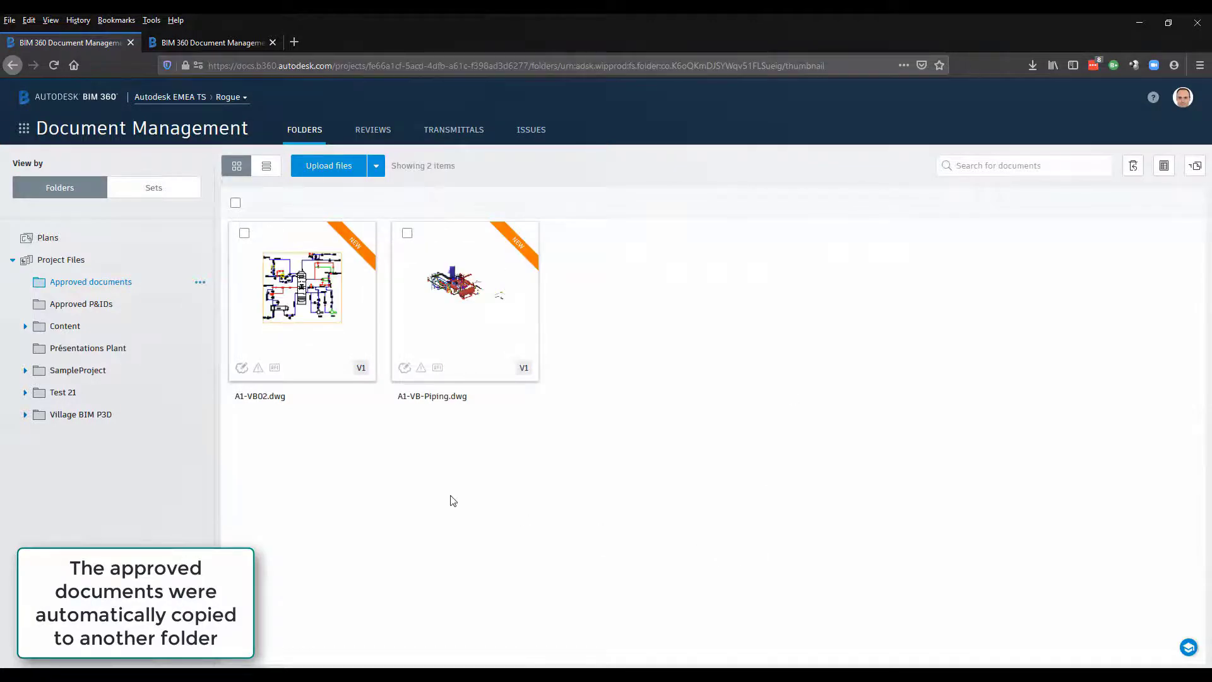
Step: Open the approved A1-VB-Piping.dwg in its 3D view and examine the properties of the elbow on the large red pipe
click(469, 332)
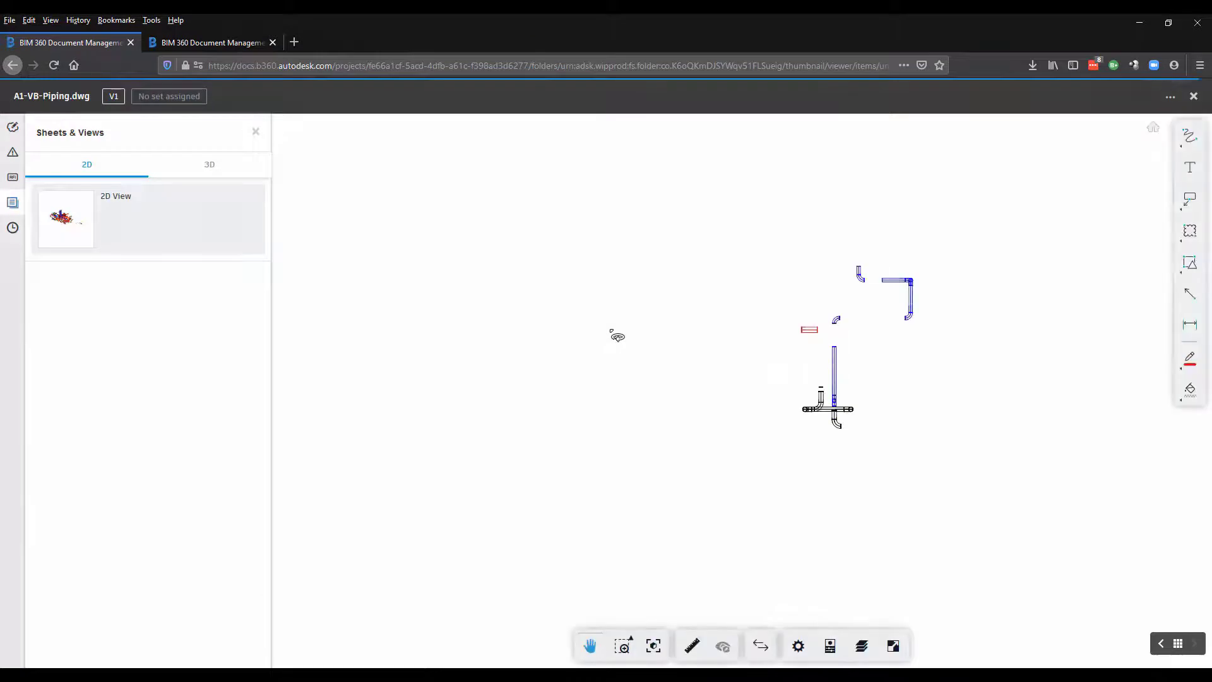
click(203, 166)
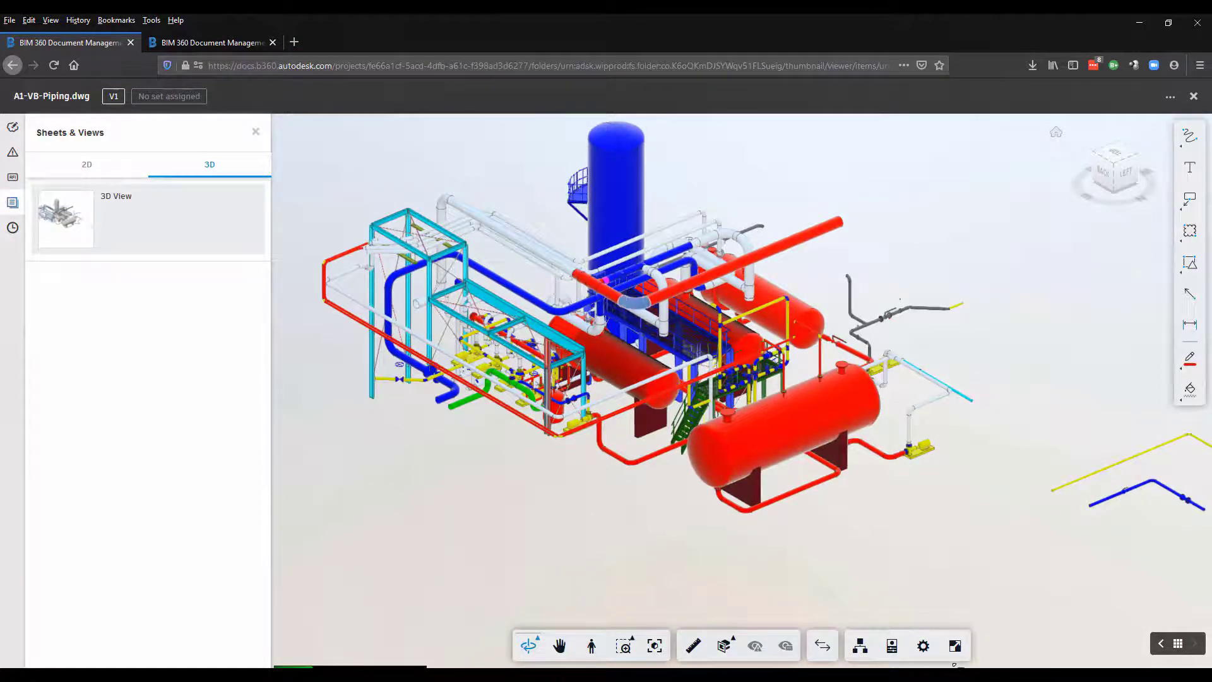
click(892, 645)
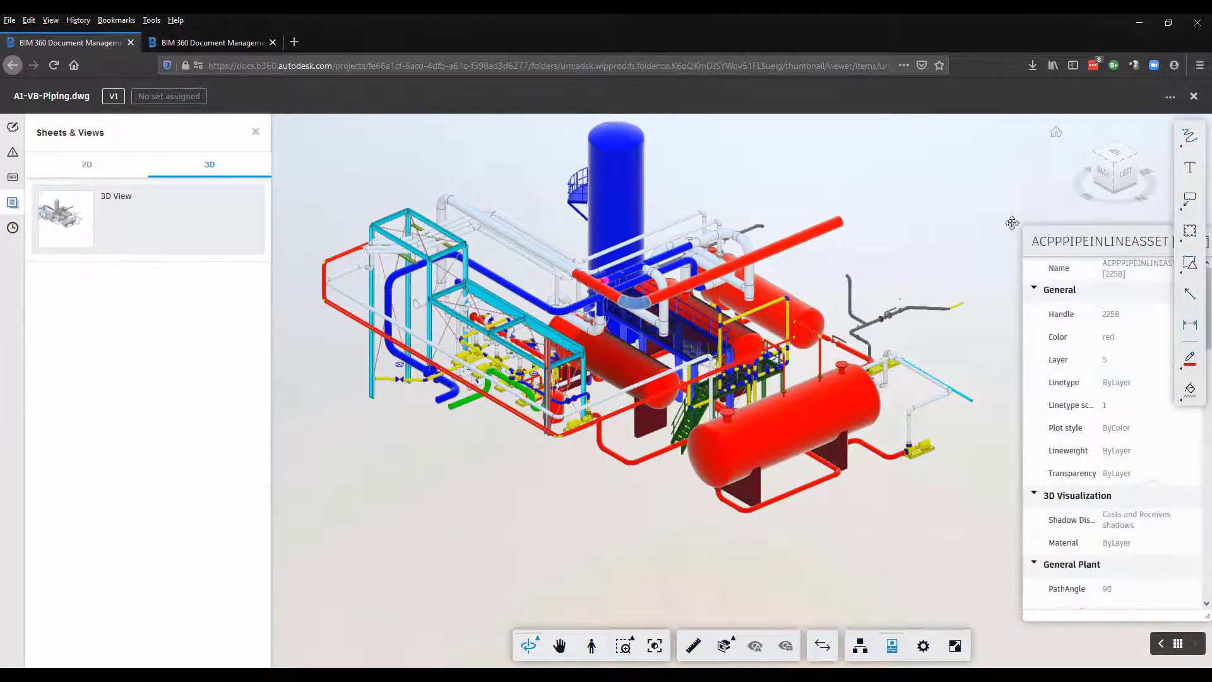
drag(1043, 234, 891, 168)
drag(1052, 252, 1052, 501)
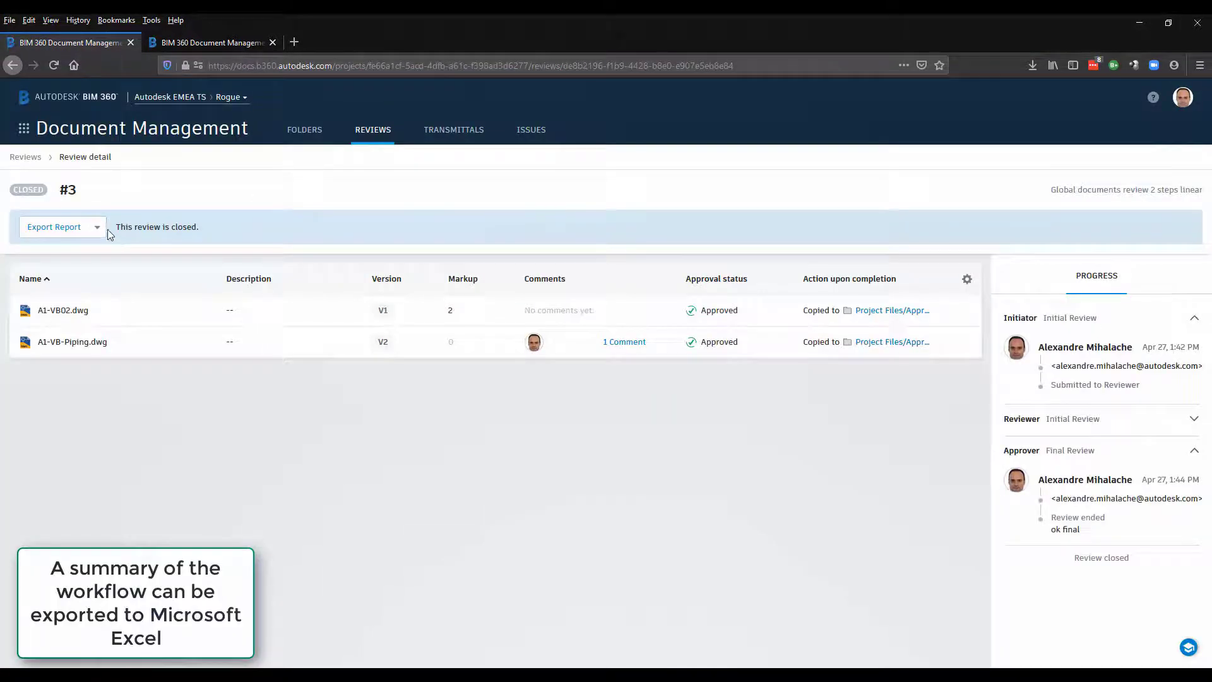
Step: Export the closed review #3 as an Excel report and open the file in Excel
click(101, 230)
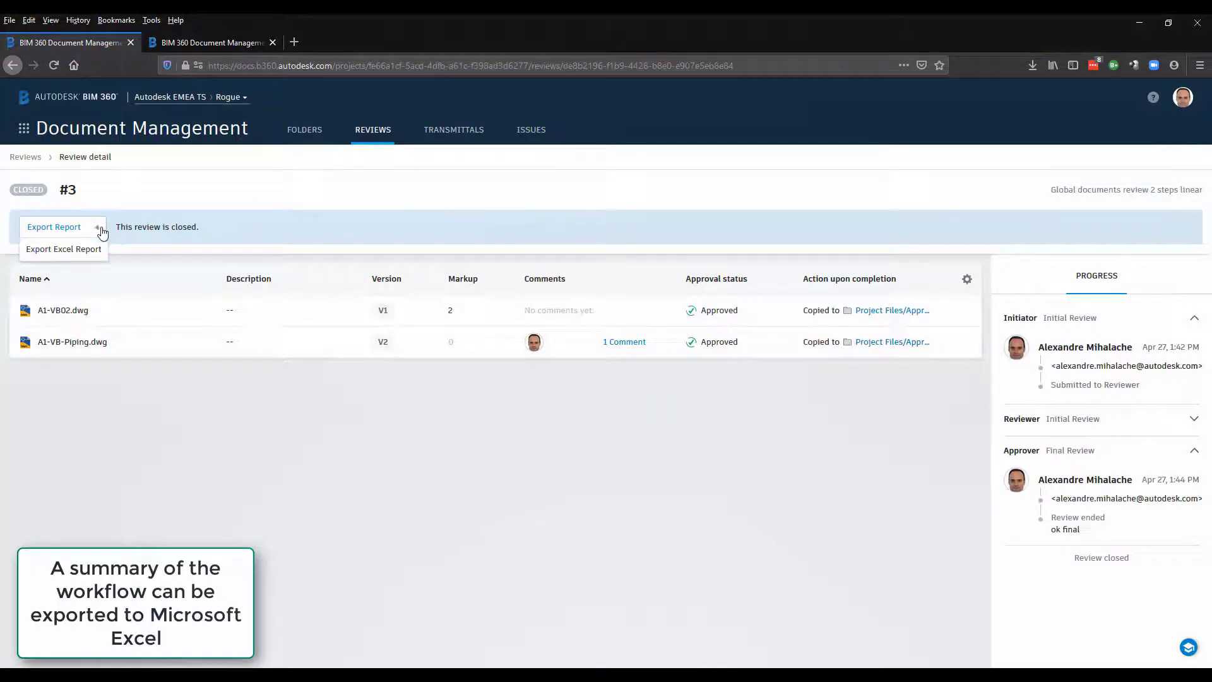
click(63, 249)
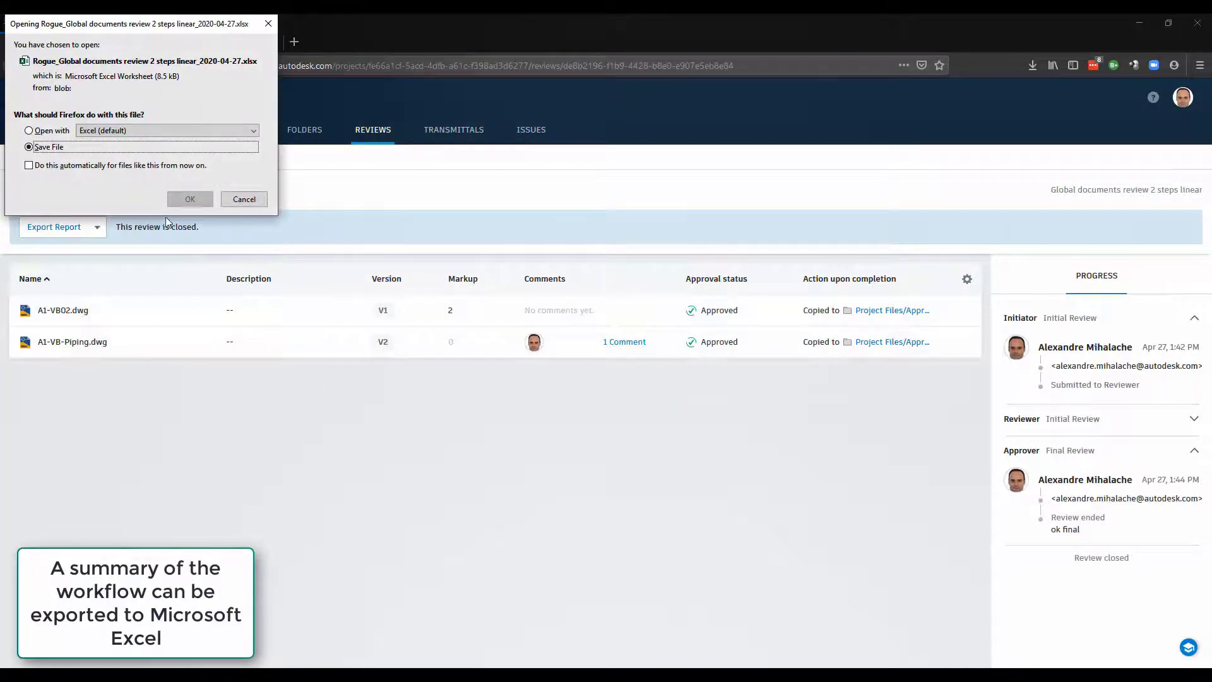
click(32, 131)
click(198, 201)
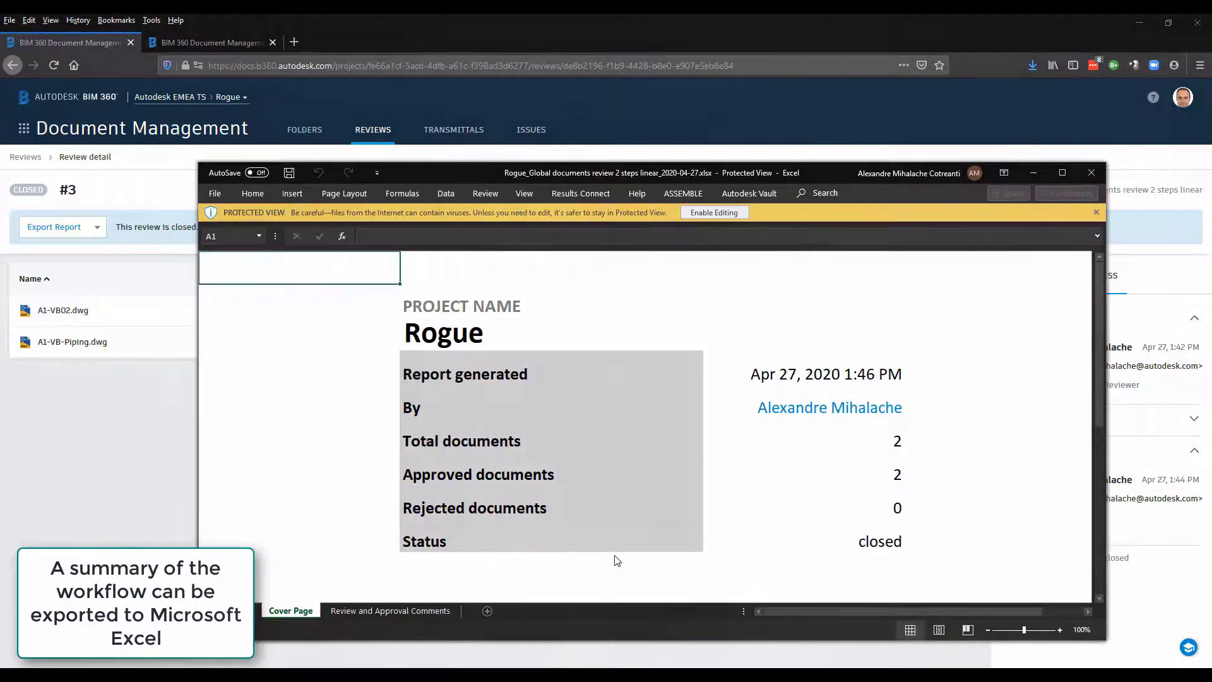
Step: Enable editing of the exported report, maximize it, and examine the reviewed documents on the Review and Approval Comments sheet
click(714, 213)
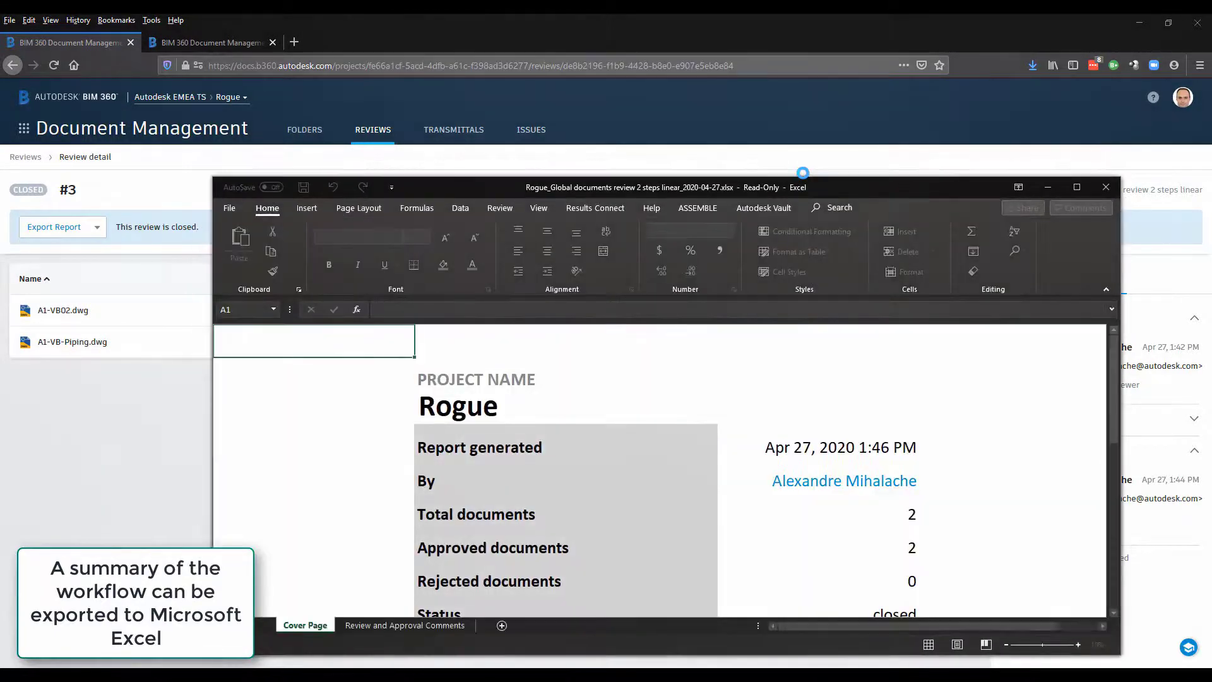
double_click(803, 173)
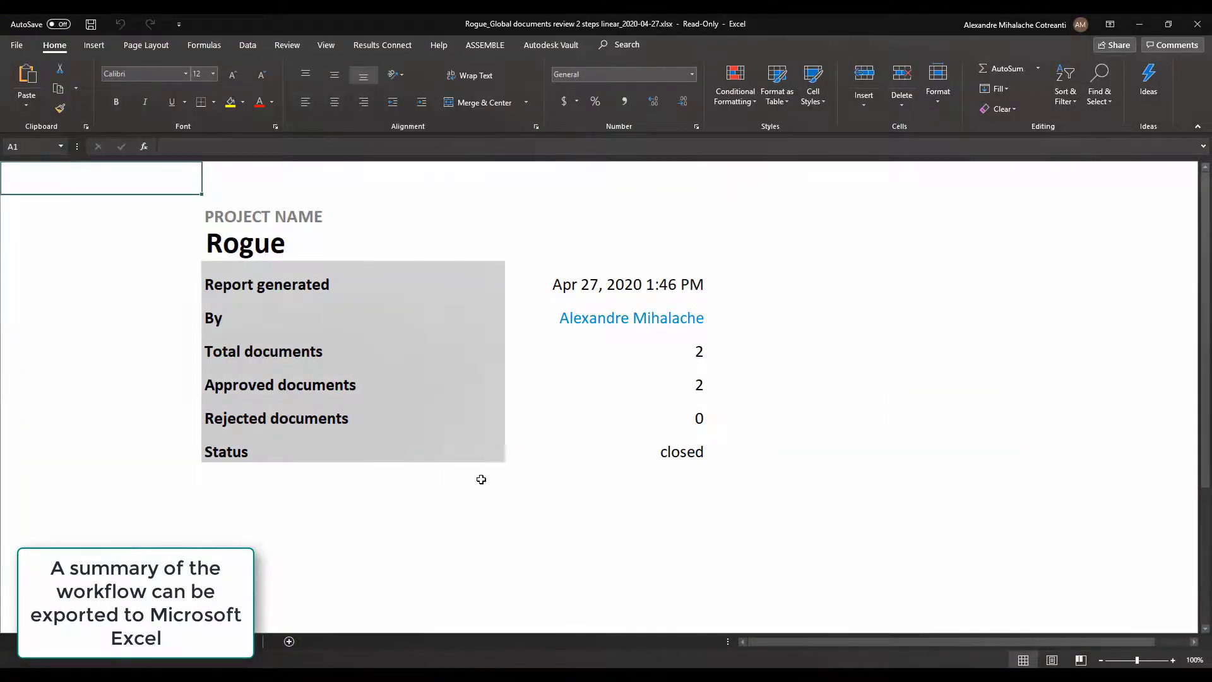
click(208, 645)
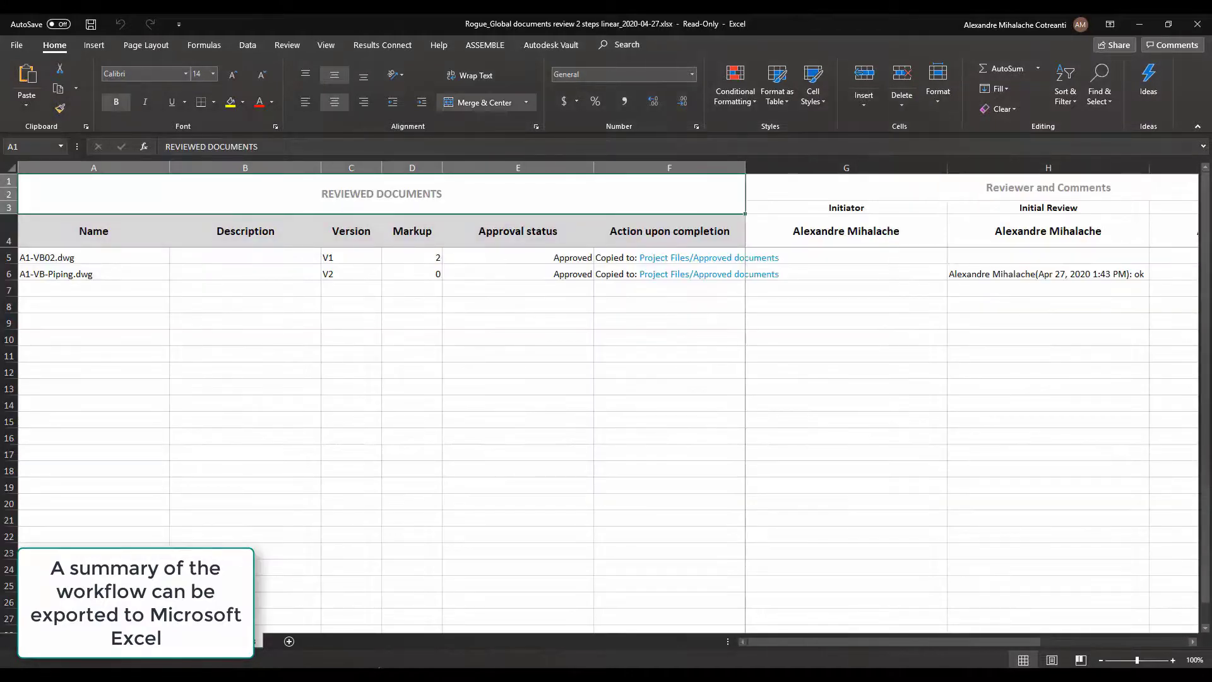
drag(797, 644, 693, 629)
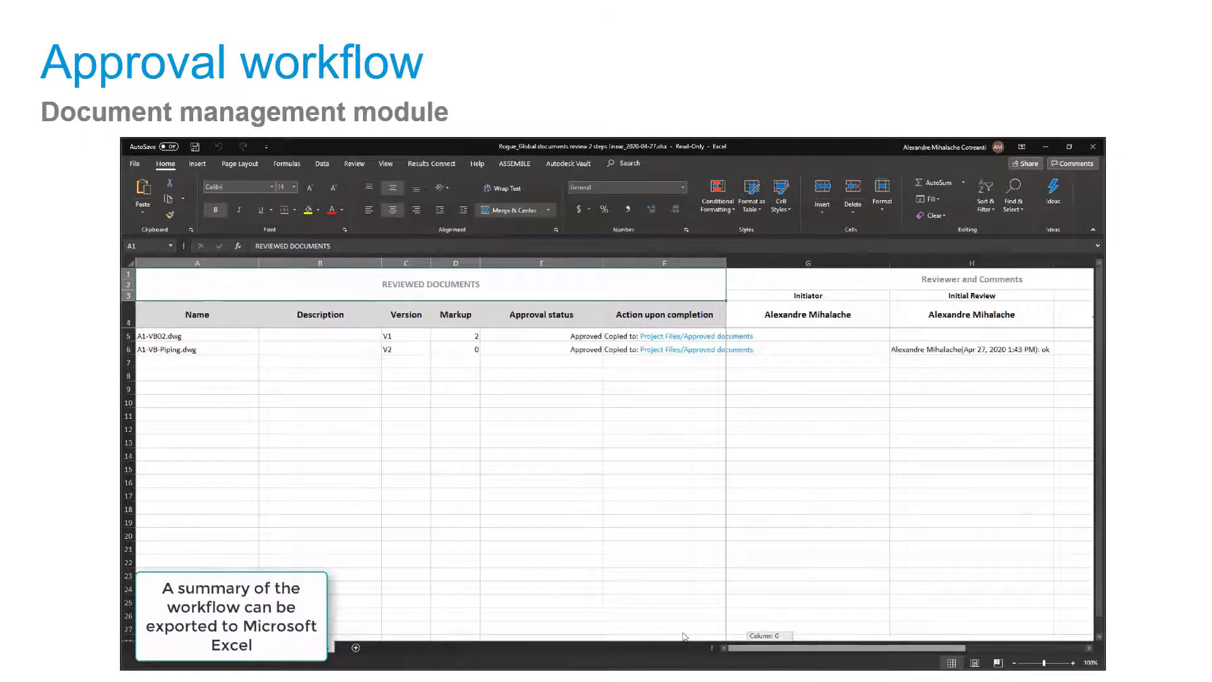
click(1208, 23)
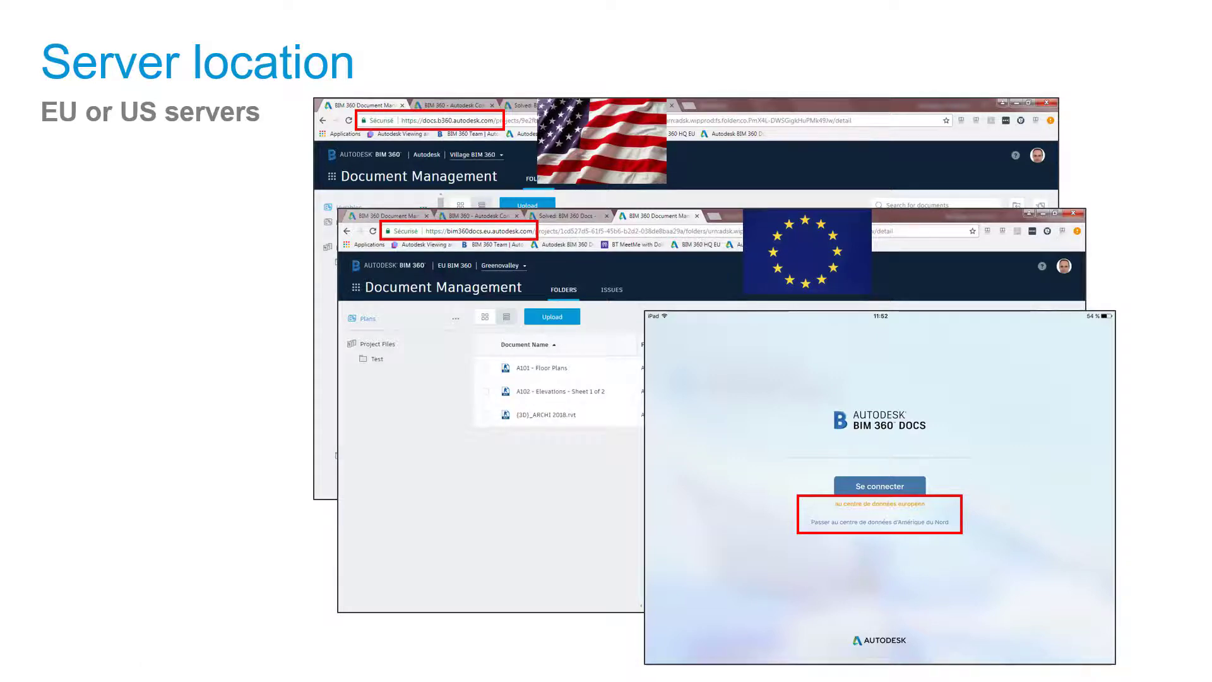
click(1203, 19)
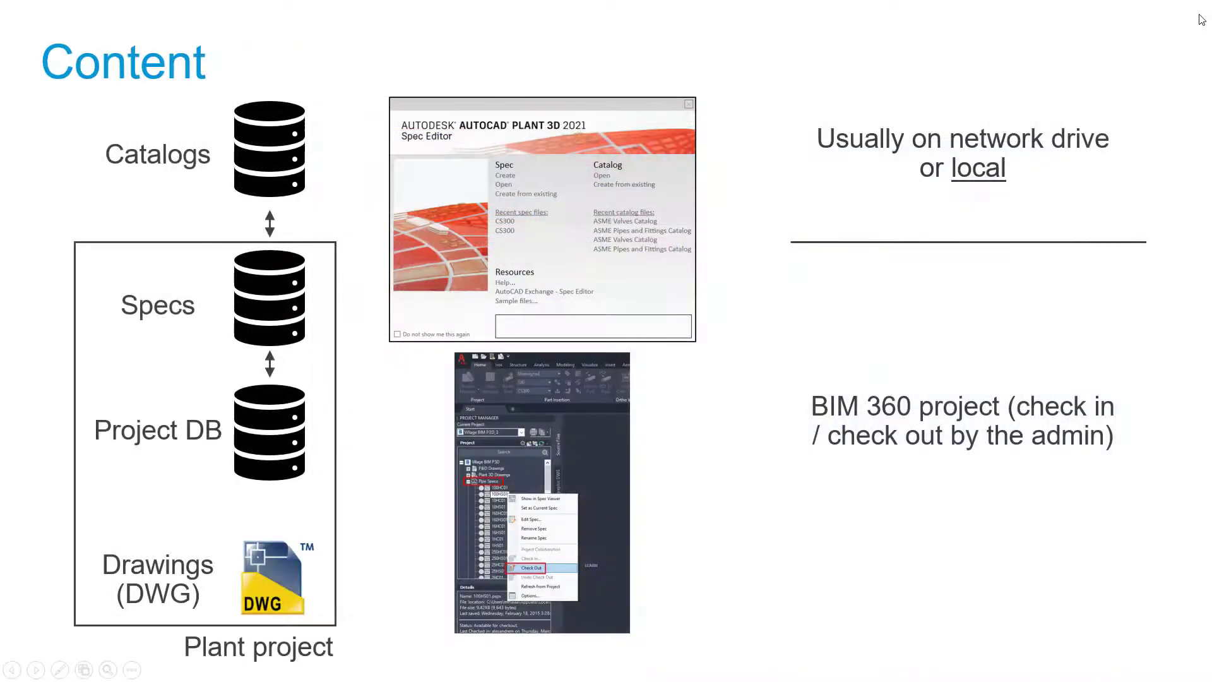